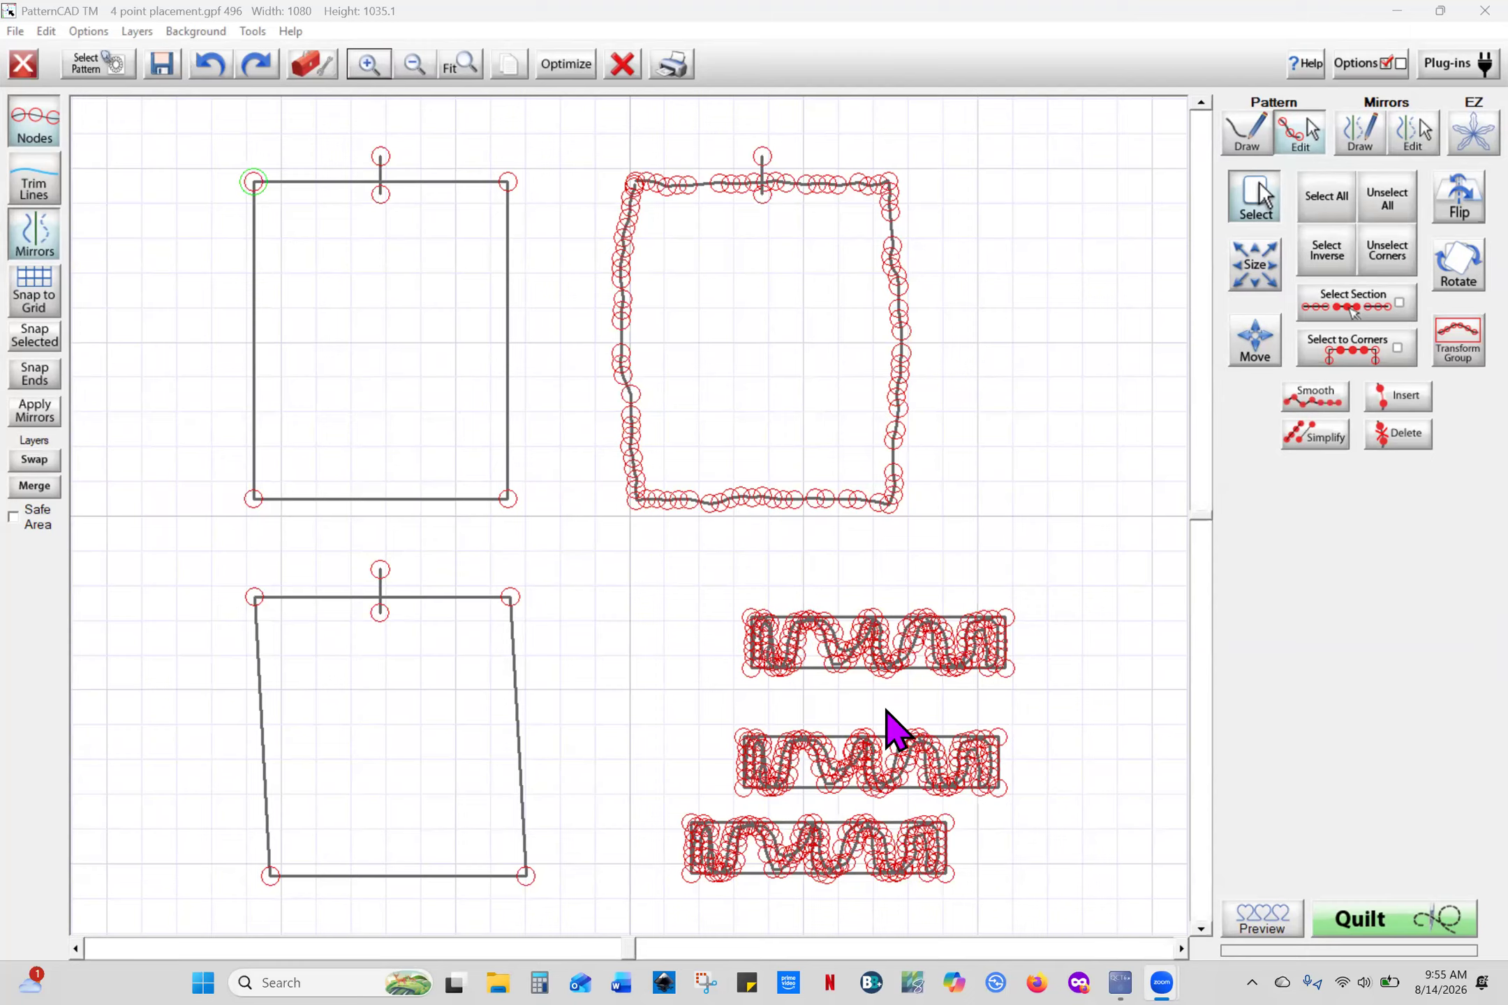
Hide the nodes and move the uppermost pattern strip onto the upper straight-sided rectangle, centered along its top edge
{"action": "left_click", "coordinate": [35, 120]}
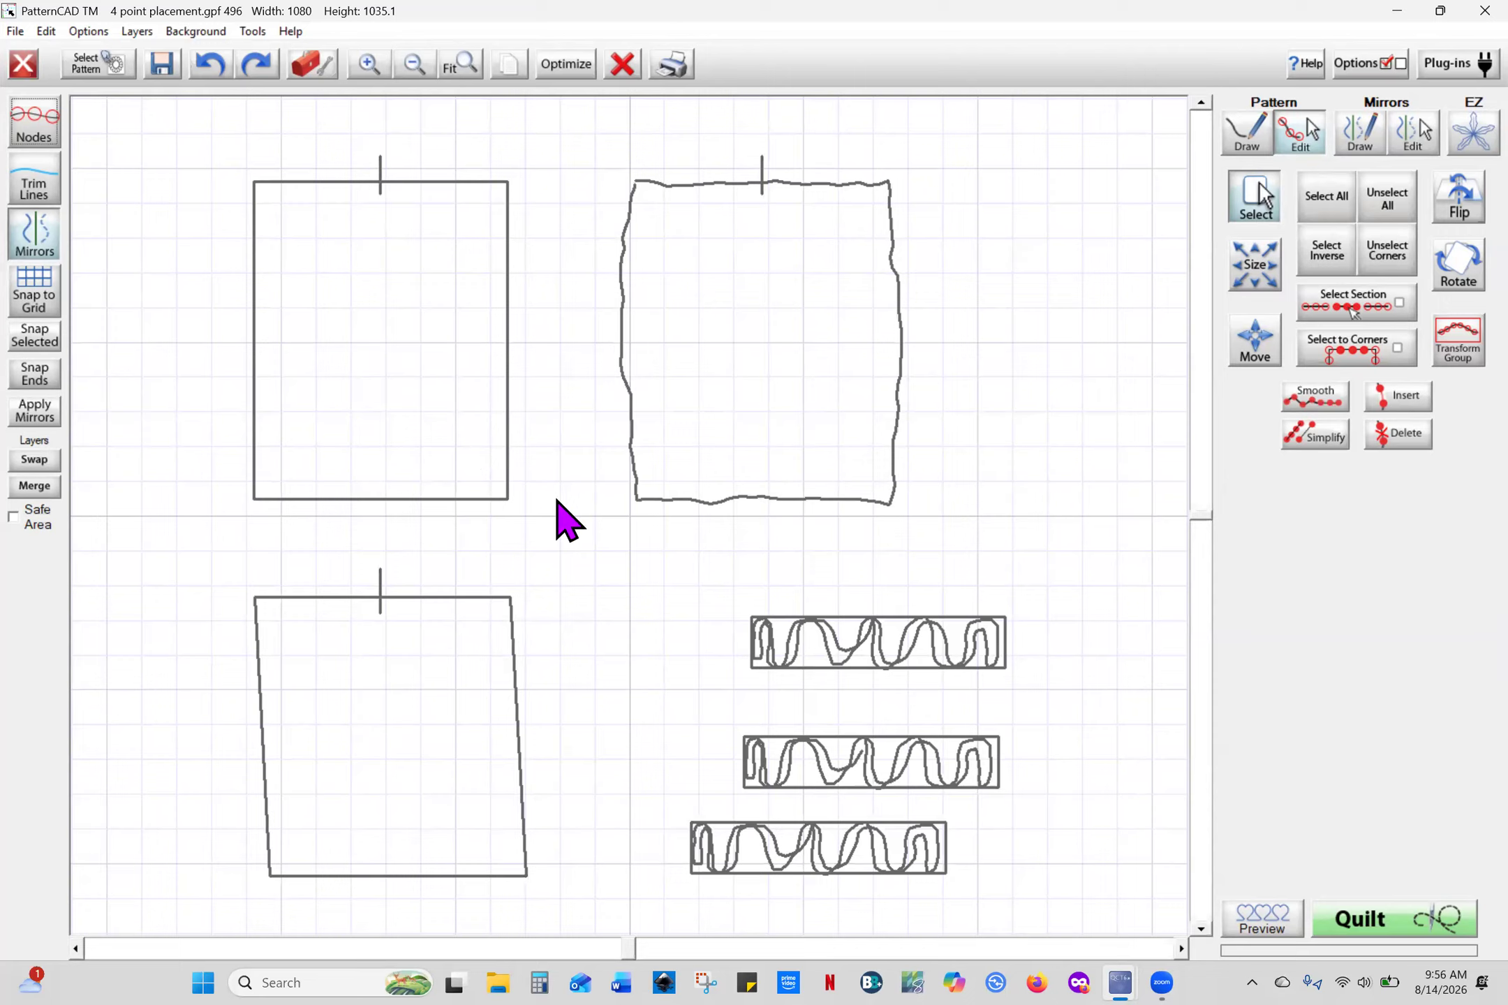
{"action": "mouse_move", "coordinate": [729, 561]}
{"action": "left_mouse_down"}
{"action": "mouse_move", "coordinate": [1010, 724]}
{"action": "mouse_move", "coordinate": [1081, 707]}
{"action": "left_mouse_up"}
{"action": "mouse_move", "coordinate": [882, 633]}
{"action": "left_mouse_down"}
{"action": "mouse_move", "coordinate": [781, 632]}
{"action": "mouse_move", "coordinate": [586, 525]}
{"action": "left_mouse_up"}
{"action": "mouse_move", "coordinate": [475, 360]}
{"action": "left_mouse_down"}
{"action": "mouse_move", "coordinate": [421, 306]}
{"action": "mouse_move", "coordinate": [376, 183]}
{"action": "left_mouse_up"}
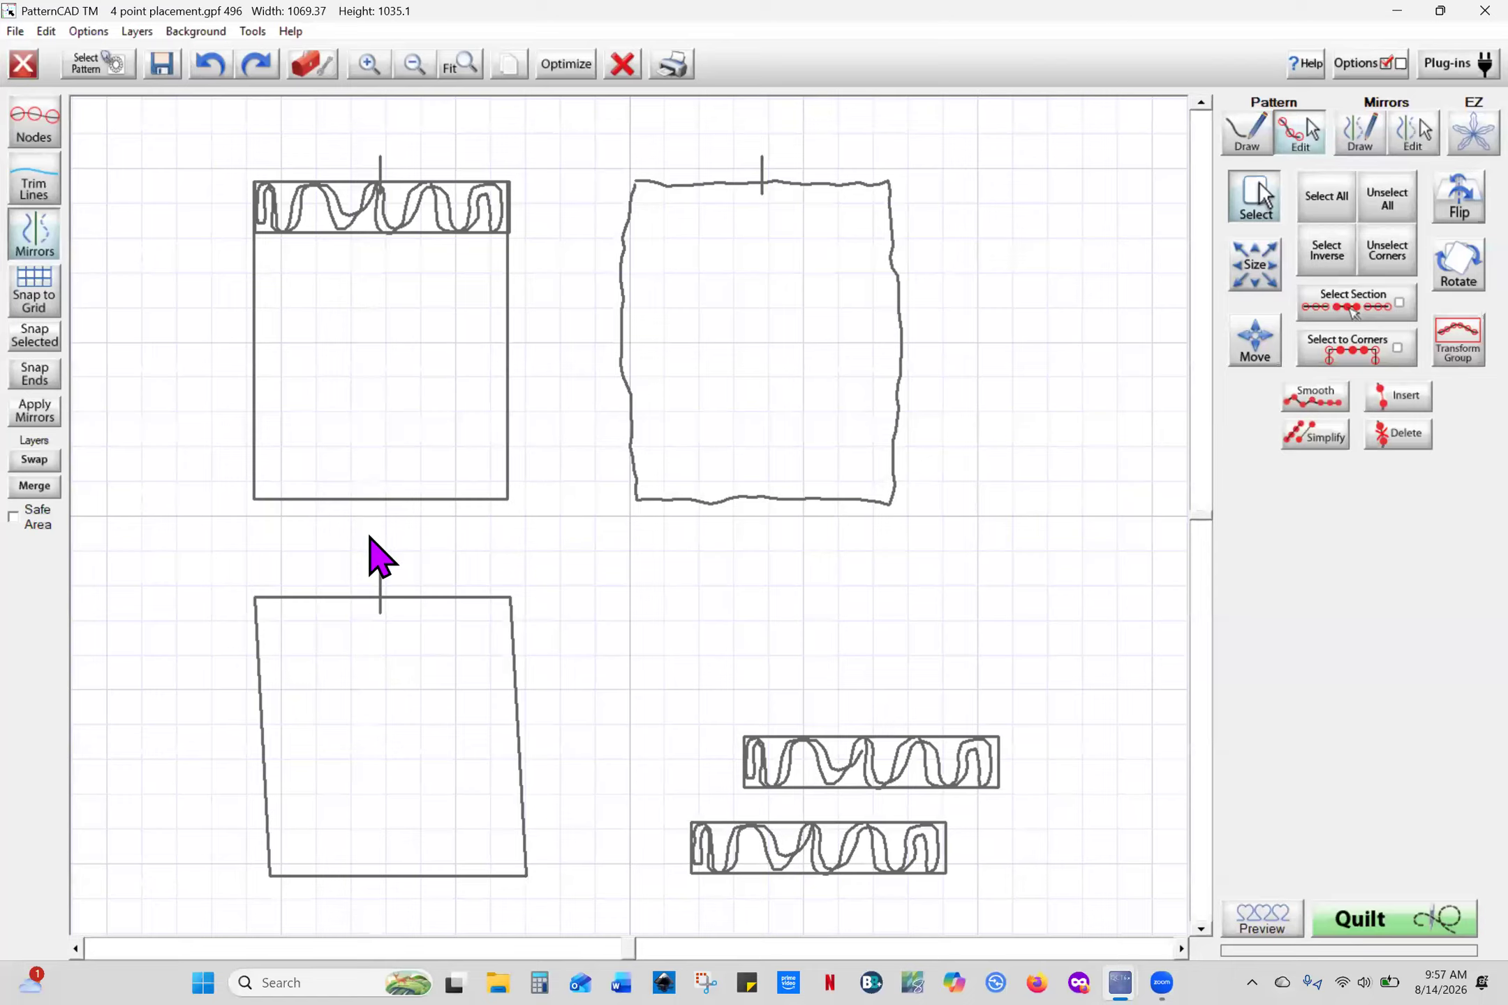
Lower the pattern strip inside the straight-sided rectangle so it sits below the top edge, fitted between the sides
{"action": "left_click_drag", "start_coordinate": [385, 238], "coordinate": [389, 276]}
{"action": "left_click", "coordinate": [389, 283]}
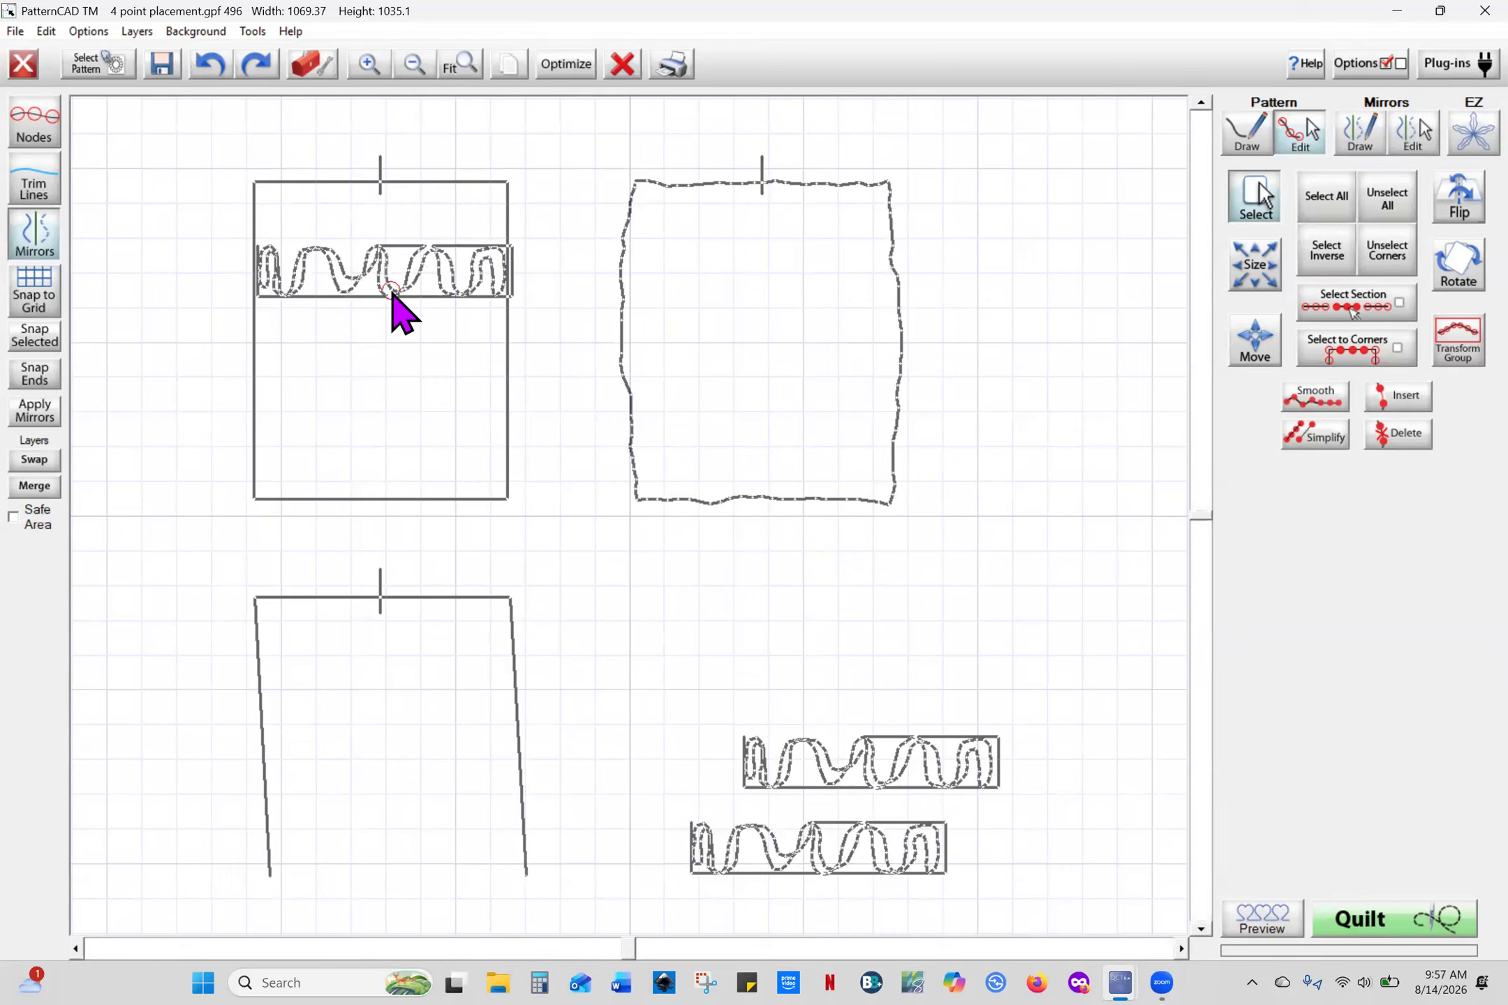
{"action": "left_click_drag", "start_coordinate": [389, 284], "coordinate": [387, 283]}
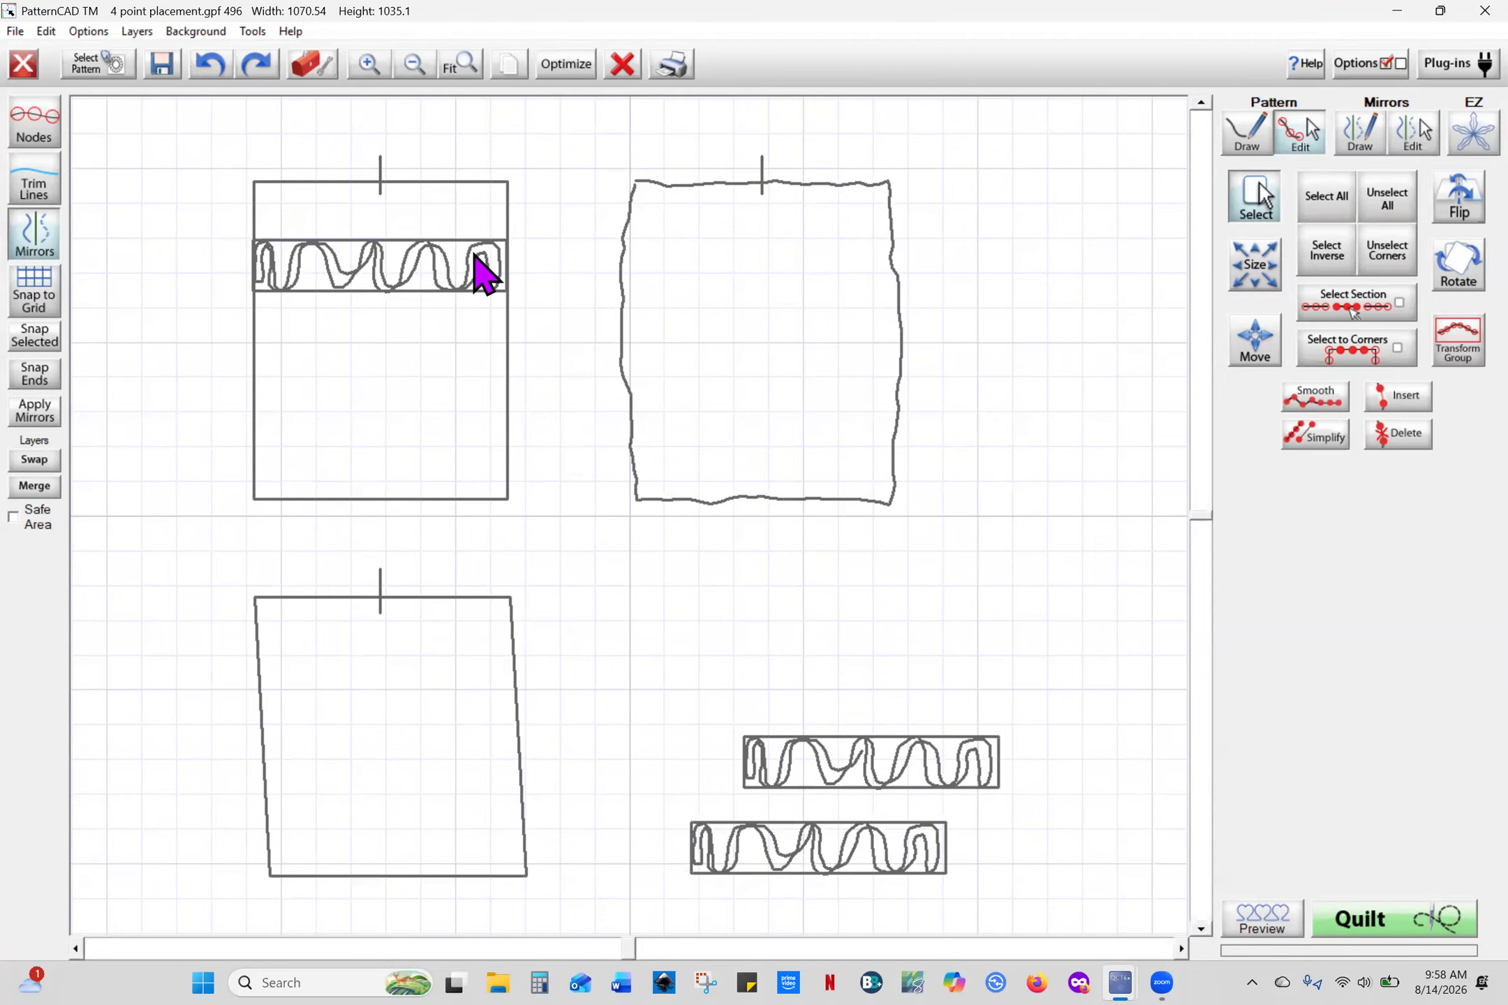
{"action": "left_click_drag", "start_coordinate": [220, 205], "coordinate": [318, 264]}
{"action": "left_click_drag", "start_coordinate": [492, 315], "coordinate": [528, 327]}
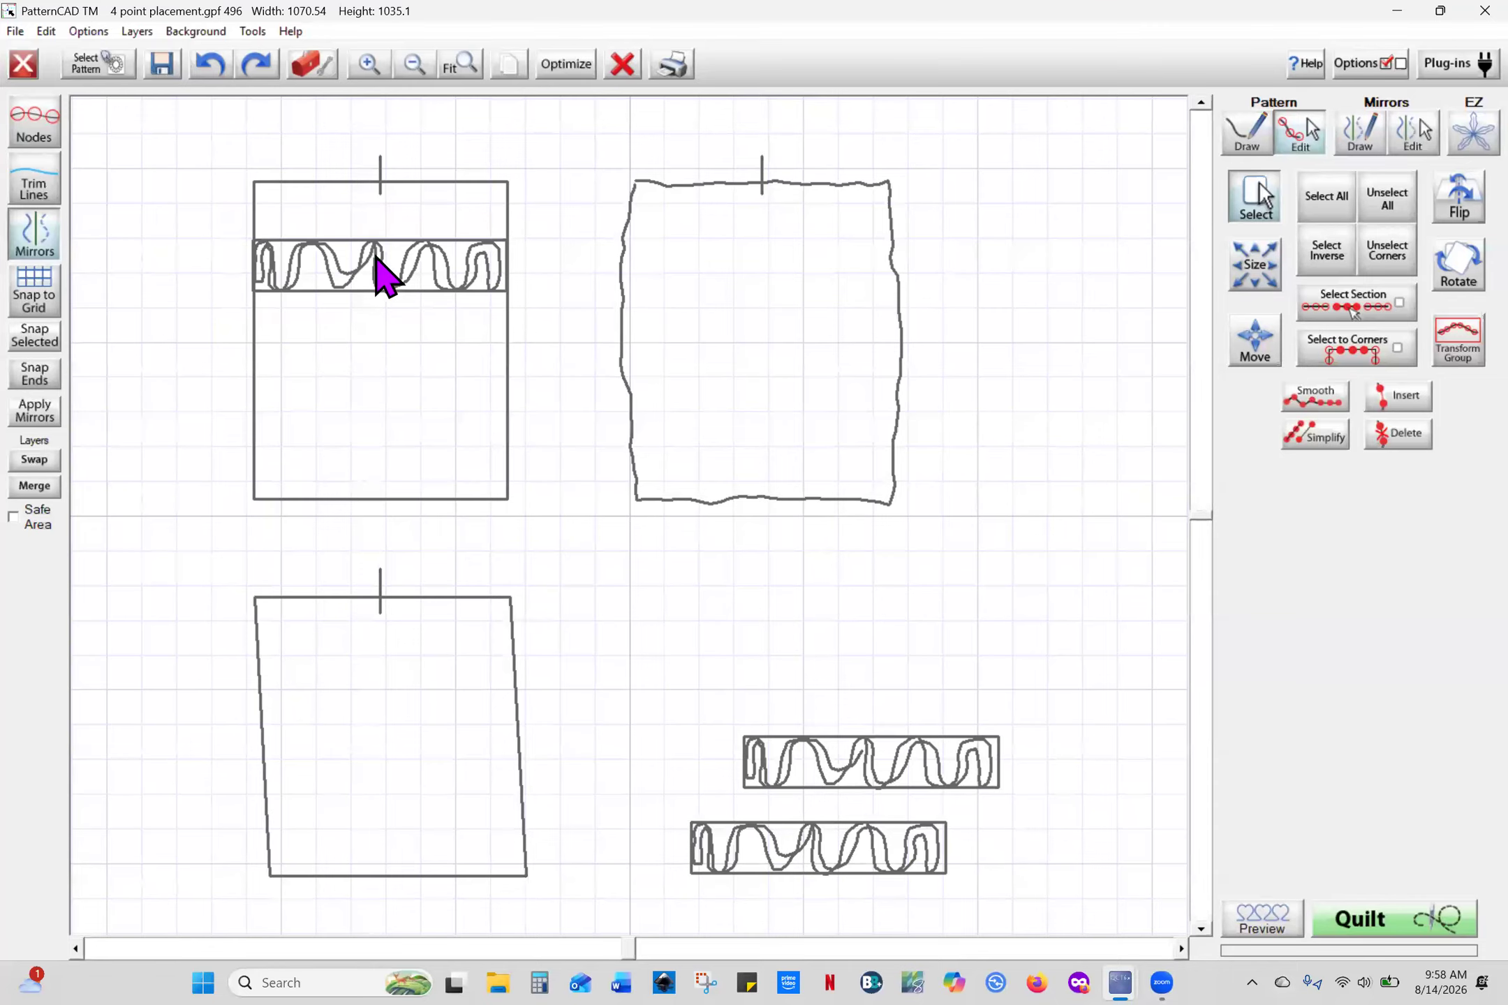
{"action": "left_click_drag", "start_coordinate": [372, 238], "coordinate": [424, 256]}
{"action": "left_click", "coordinate": [209, 65]}
Move the pattern strip onto the wavy-sided shape at its center mark, and shift it one row down
{"action": "left_click_drag", "start_coordinate": [212, 202], "coordinate": [510, 326]}
{"action": "mouse_move", "coordinate": [376, 240]}
{"action": "left_mouse_down"}
{"action": "mouse_move", "coordinate": [455, 266]}
{"action": "mouse_move", "coordinate": [734, 235]}
{"action": "mouse_move", "coordinate": [778, 209]}
{"action": "mouse_move", "coordinate": [761, 187]}
{"action": "left_mouse_up"}
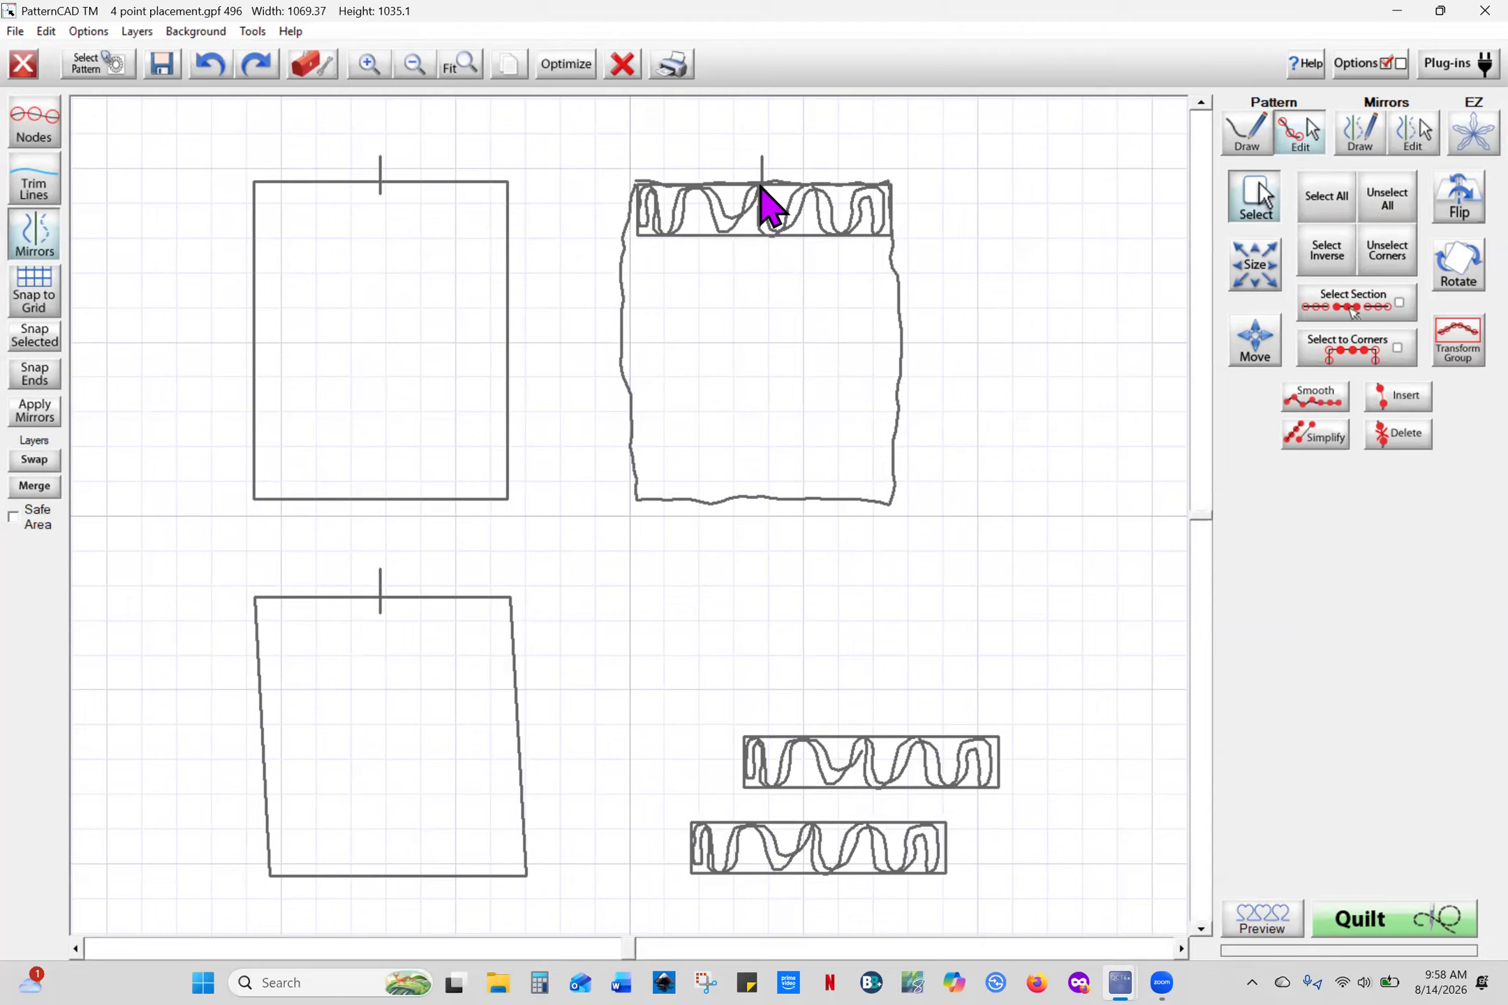
{"action": "left_click", "coordinate": [756, 183]}
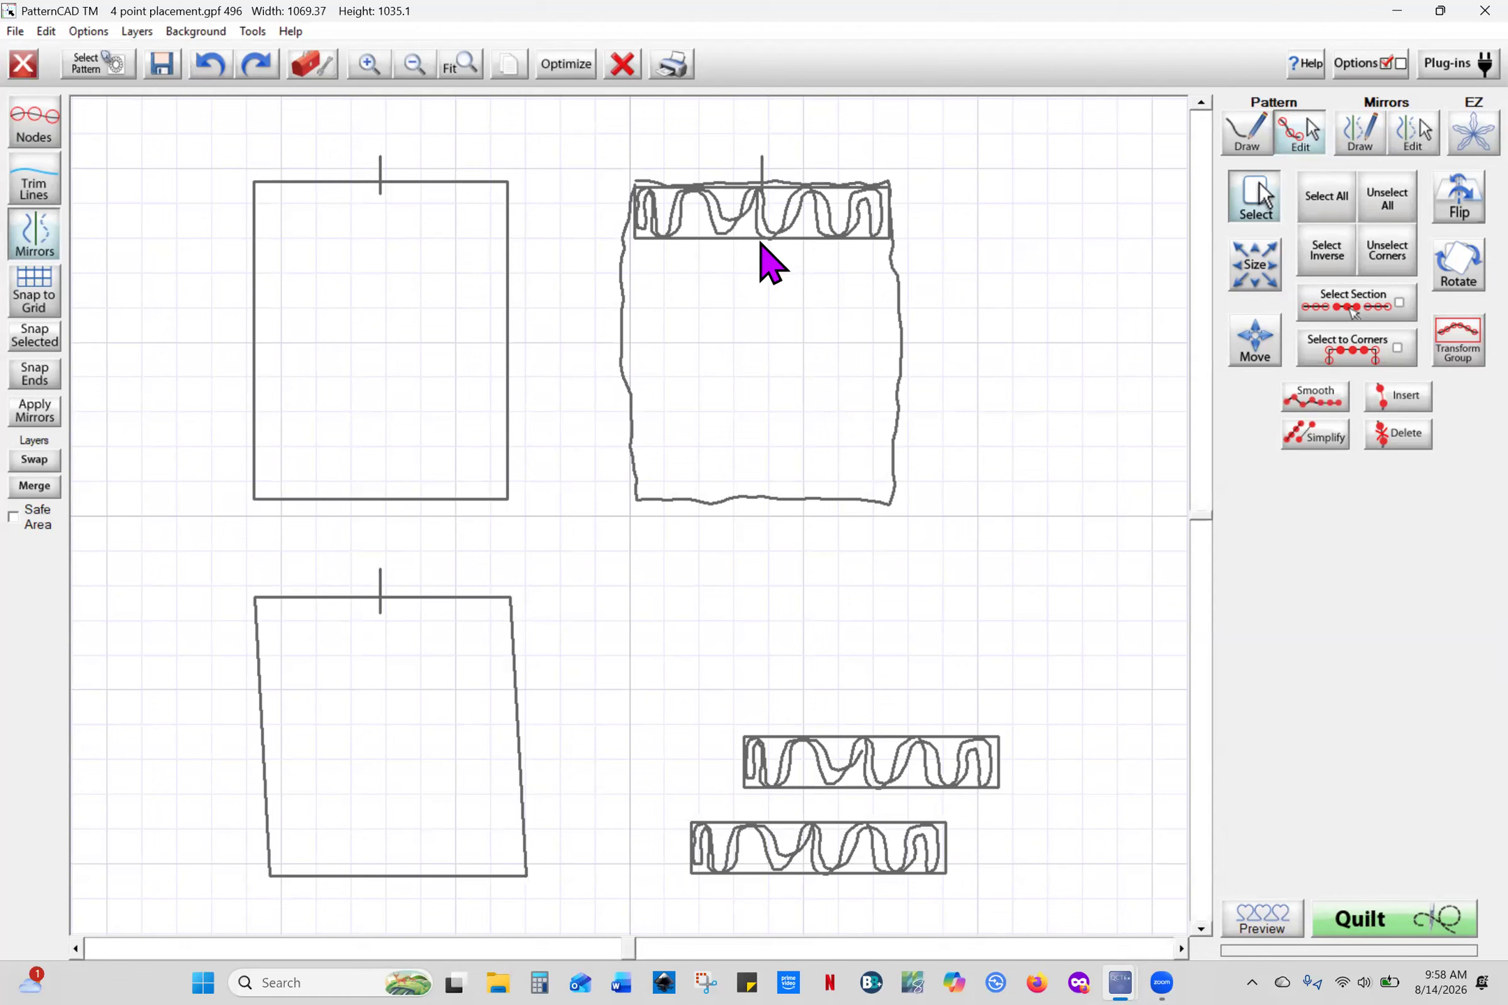
{"action": "left_click_drag", "start_coordinate": [755, 189], "coordinate": [757, 238]}
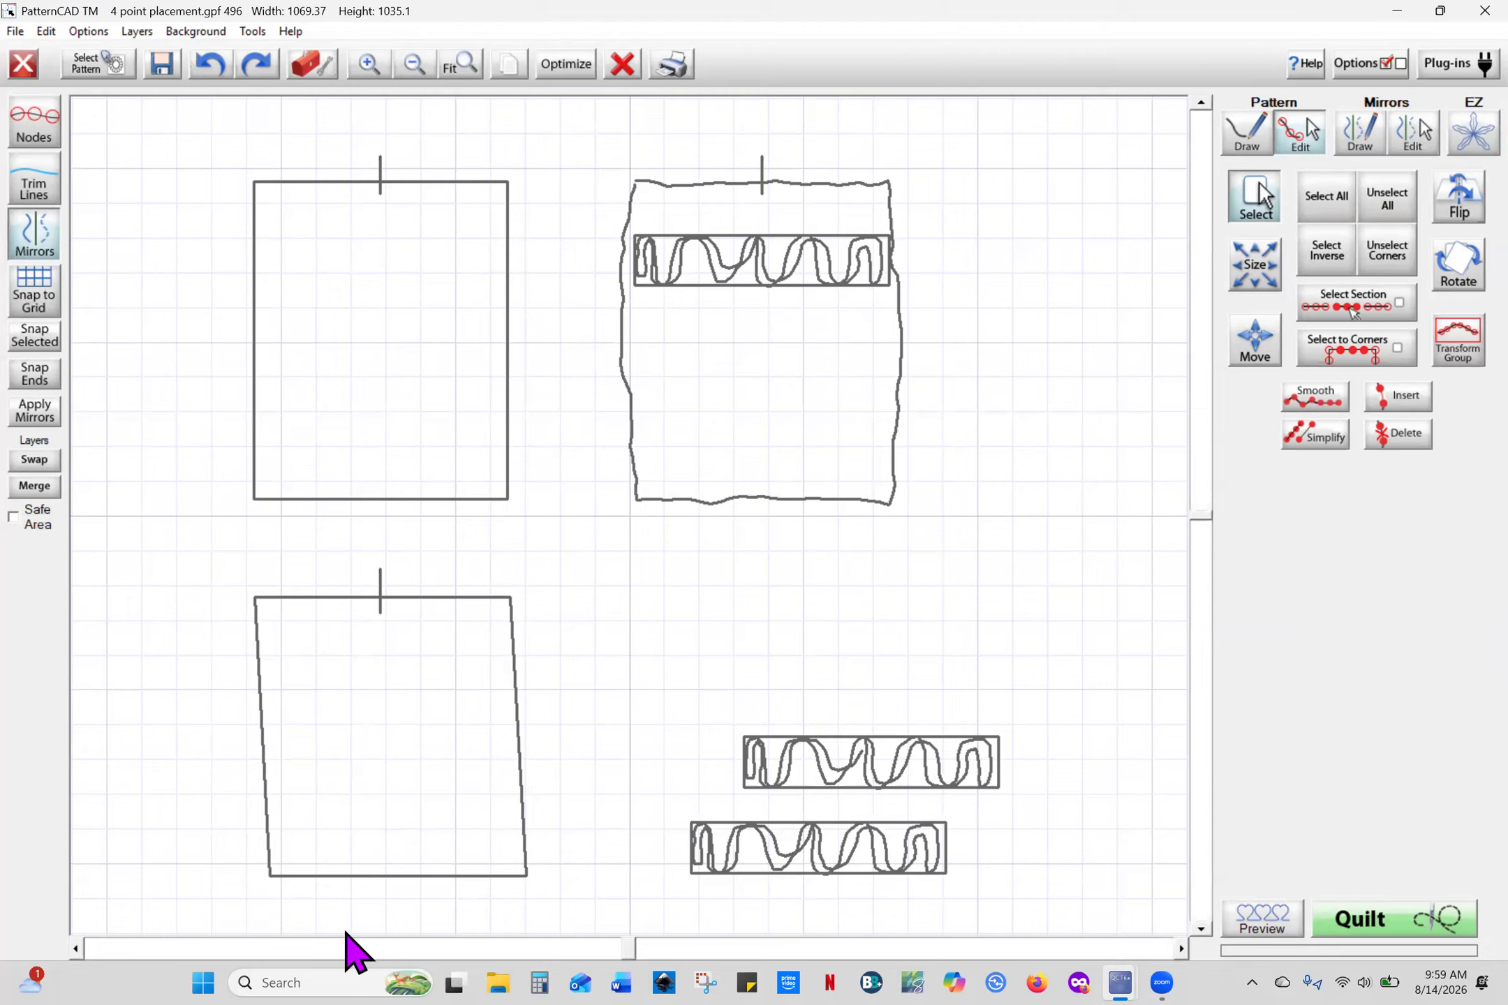
Move the pattern strip near the bottom of the slanted shape and align its center with the mark above the shape
{"action": "left_click_drag", "start_coordinate": [761, 246], "coordinate": [518, 566]}
{"action": "mouse_move", "coordinate": [395, 684]}
{"action": "left_mouse_down"}
{"action": "mouse_move", "coordinate": [357, 825]}
{"action": "mouse_move", "coordinate": [374, 841]}
{"action": "mouse_move", "coordinate": [375, 806]}
{"action": "mouse_move", "coordinate": [384, 825]}
{"action": "left_mouse_up"}
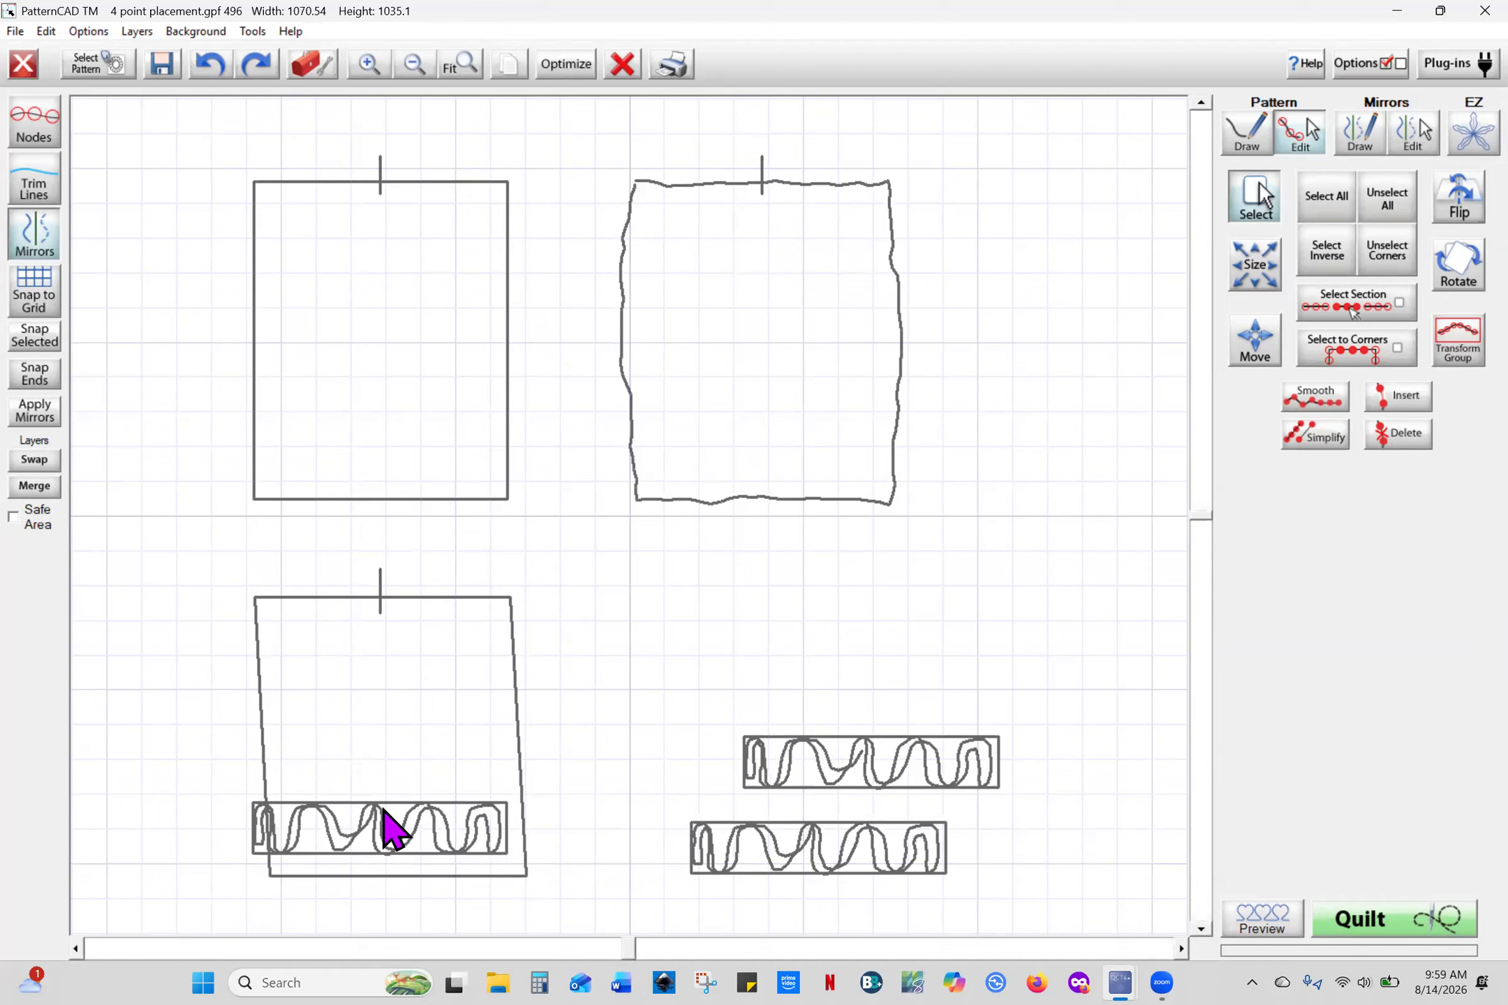
{"action": "left_click_drag", "start_coordinate": [379, 801], "coordinate": [389, 804]}
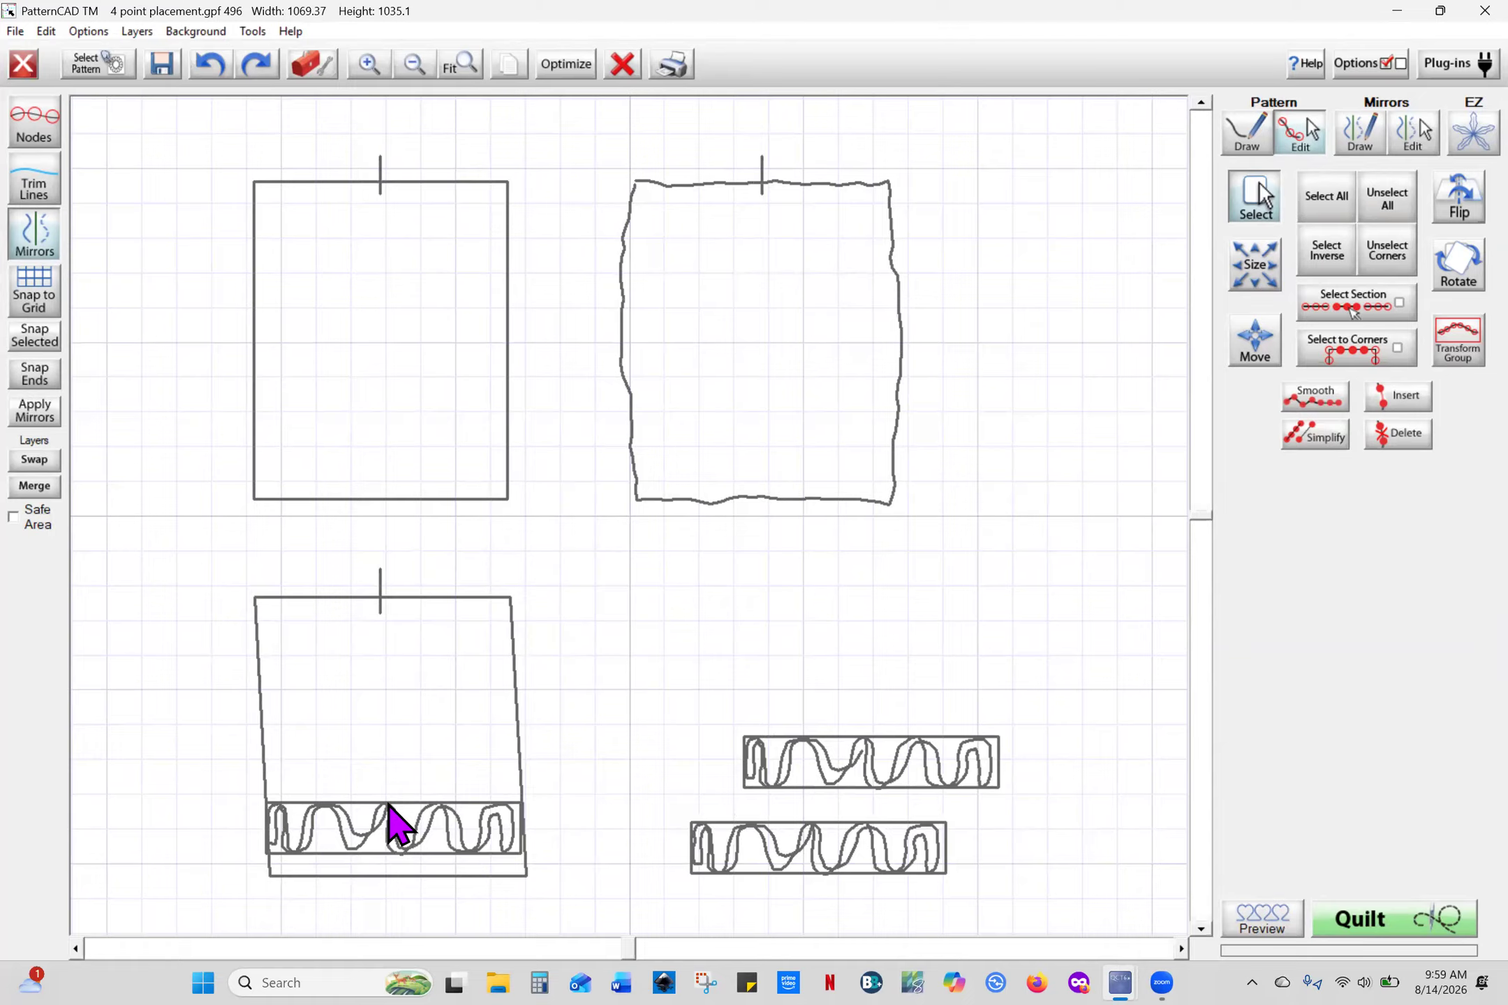
{"action": "left_click_drag", "start_coordinate": [388, 803], "coordinate": [378, 804]}
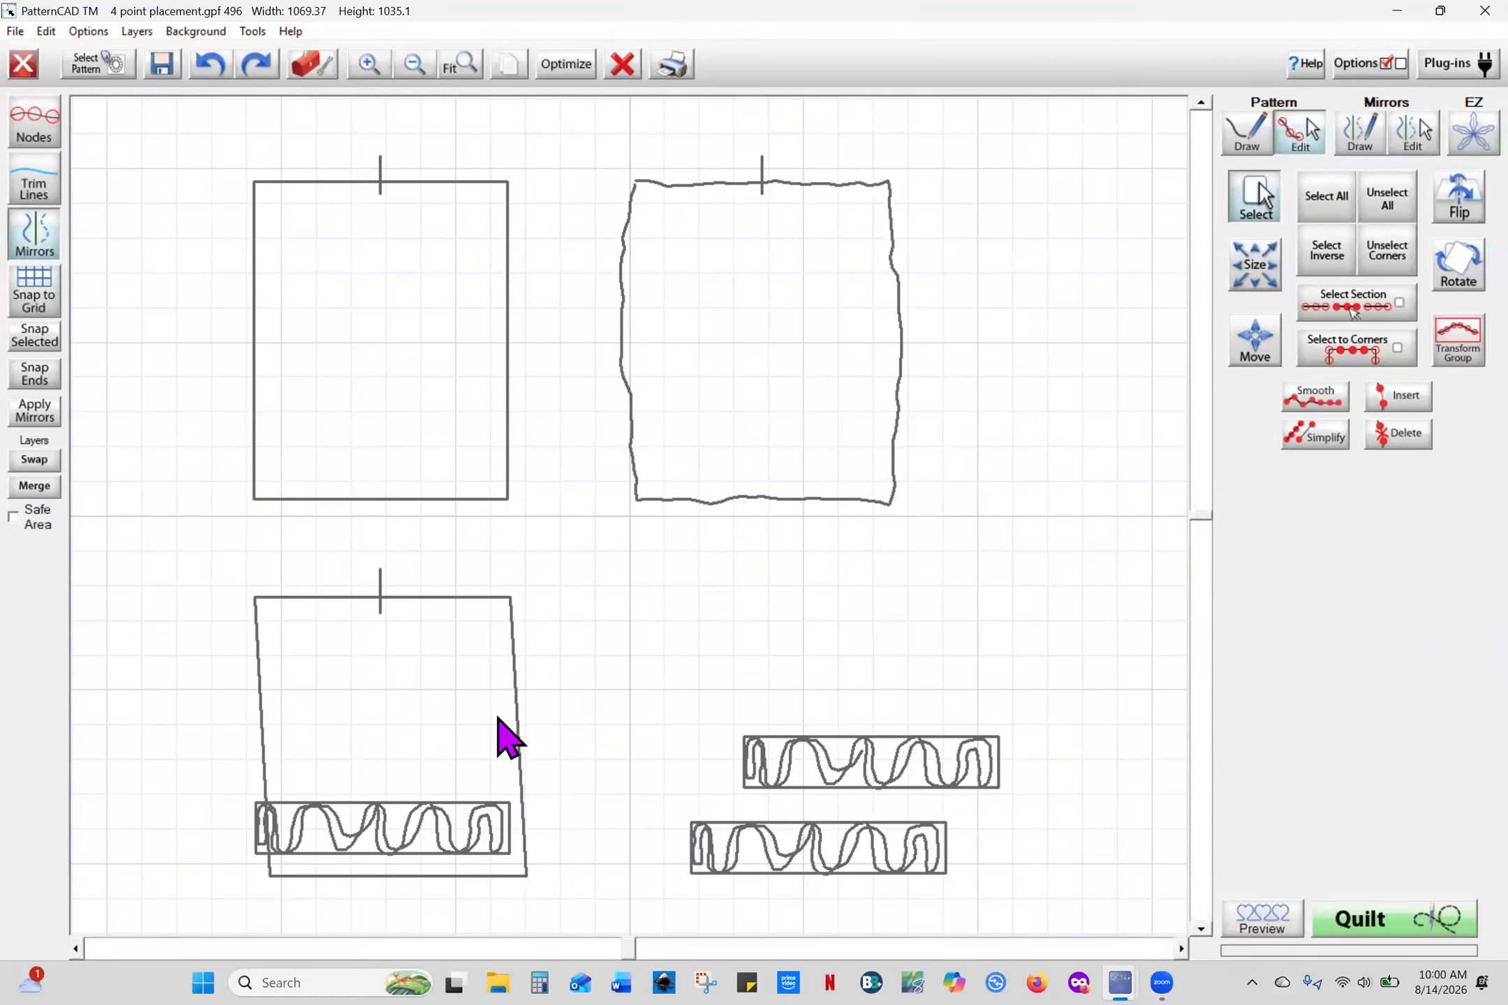
Close the pattern design without saving it and switch to PantoStacker
{"action": "left_click", "coordinate": [1485, 9]}
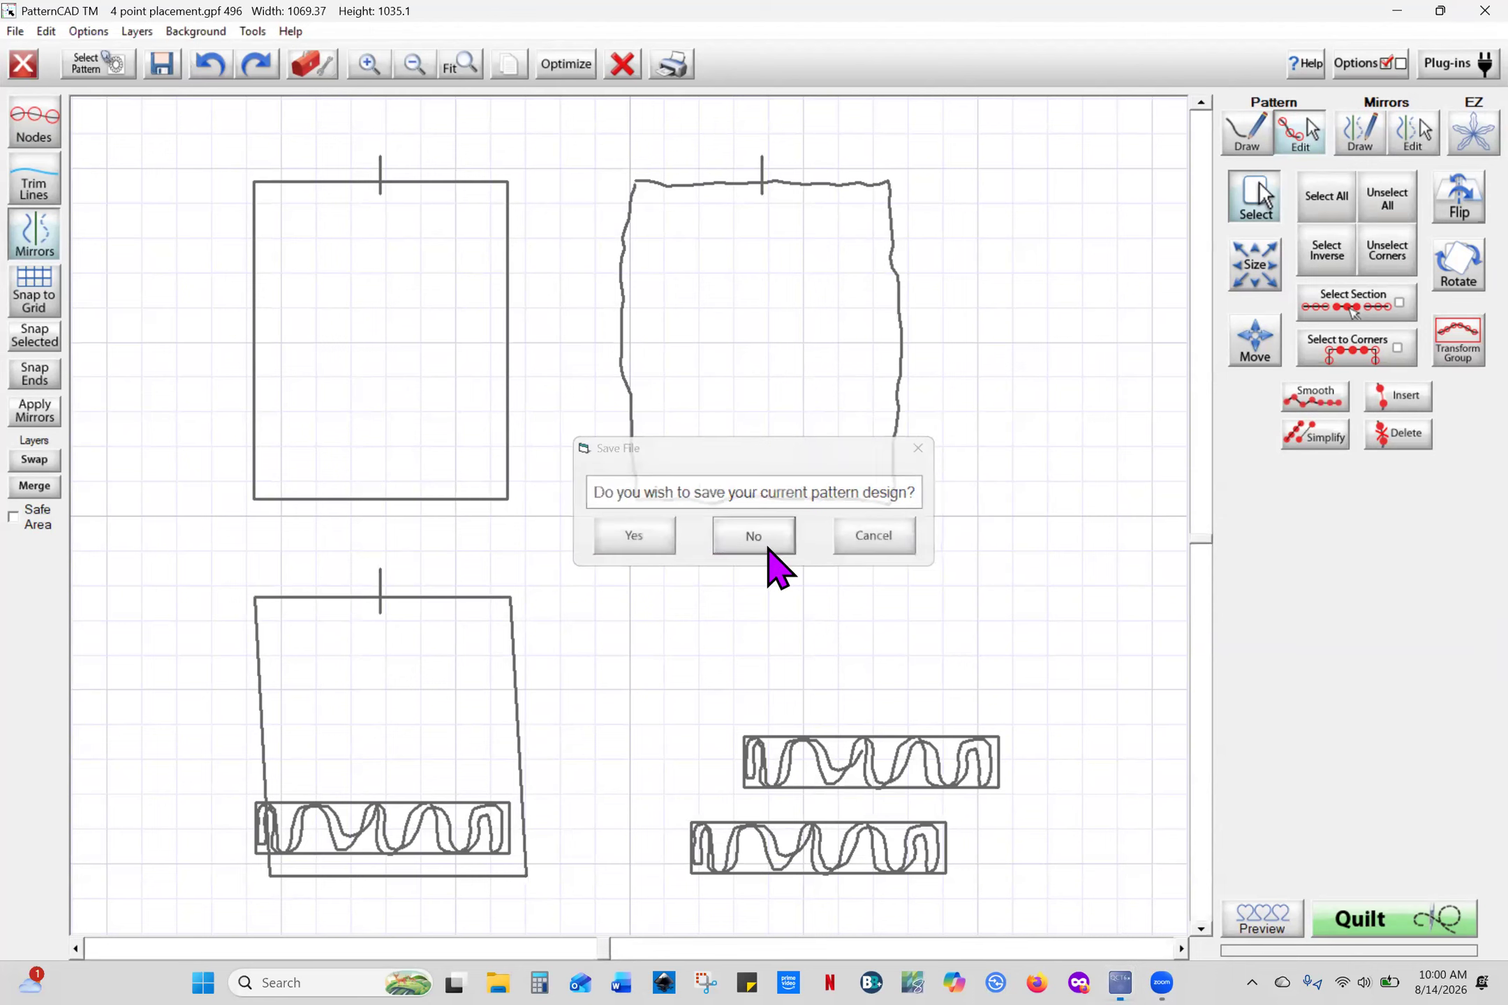
{"action": "left_click", "coordinate": [753, 536]}
{"action": "left_click", "coordinate": [863, 566]}
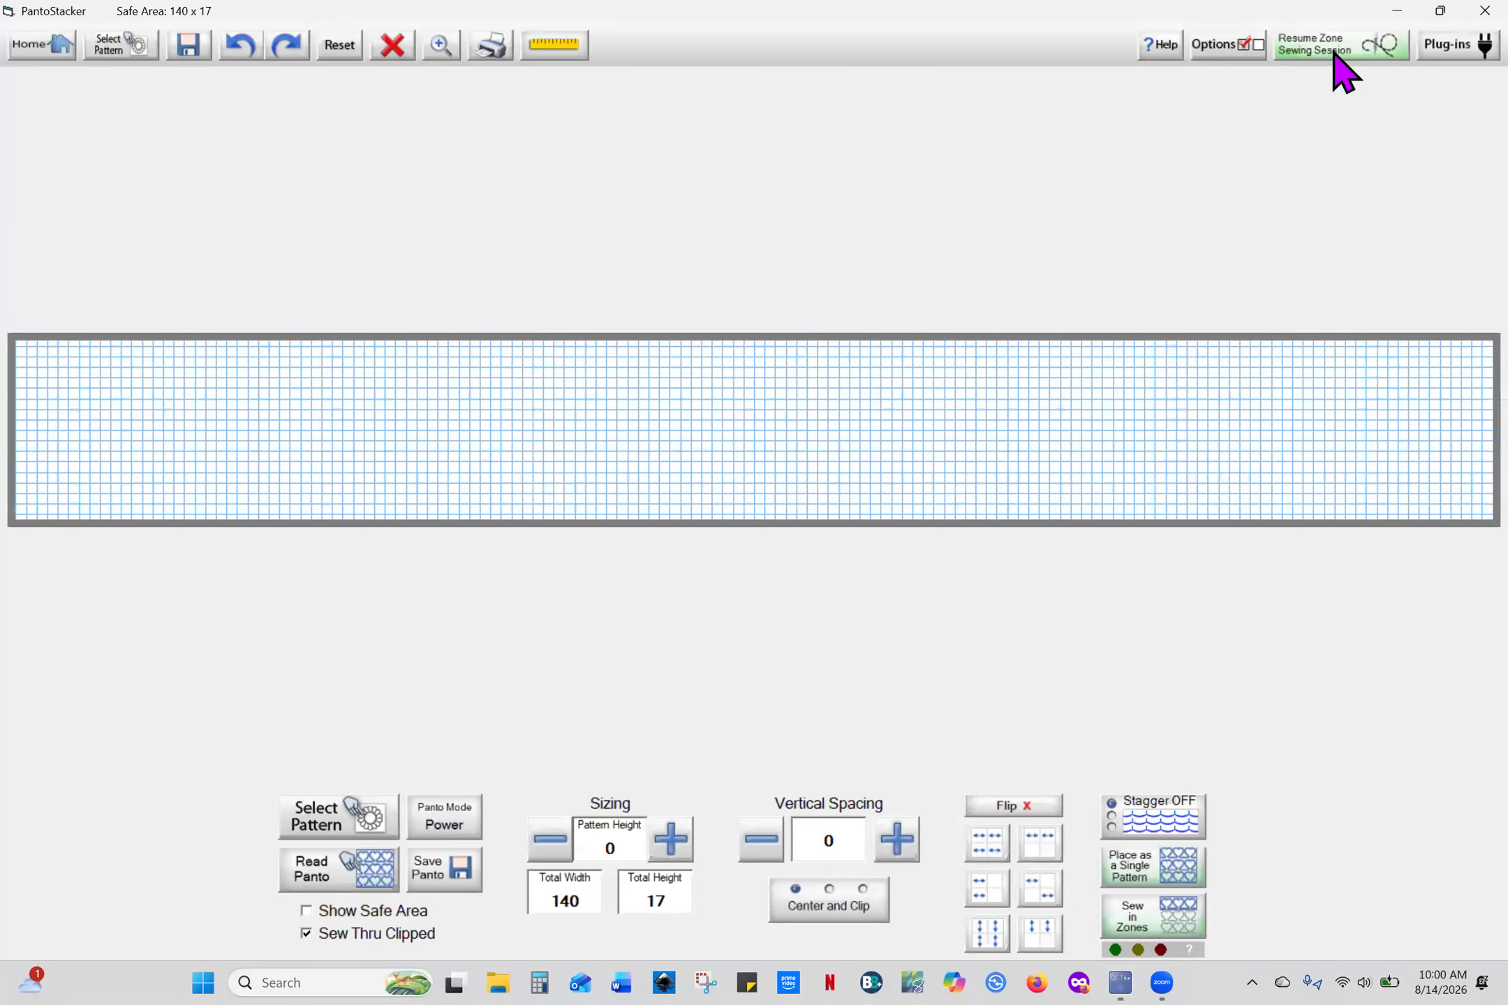
Resume the saved zone sewing session 4 point placement.zpf with the zone placement changed to Center
{"action": "left_click", "coordinate": [1333, 53]}
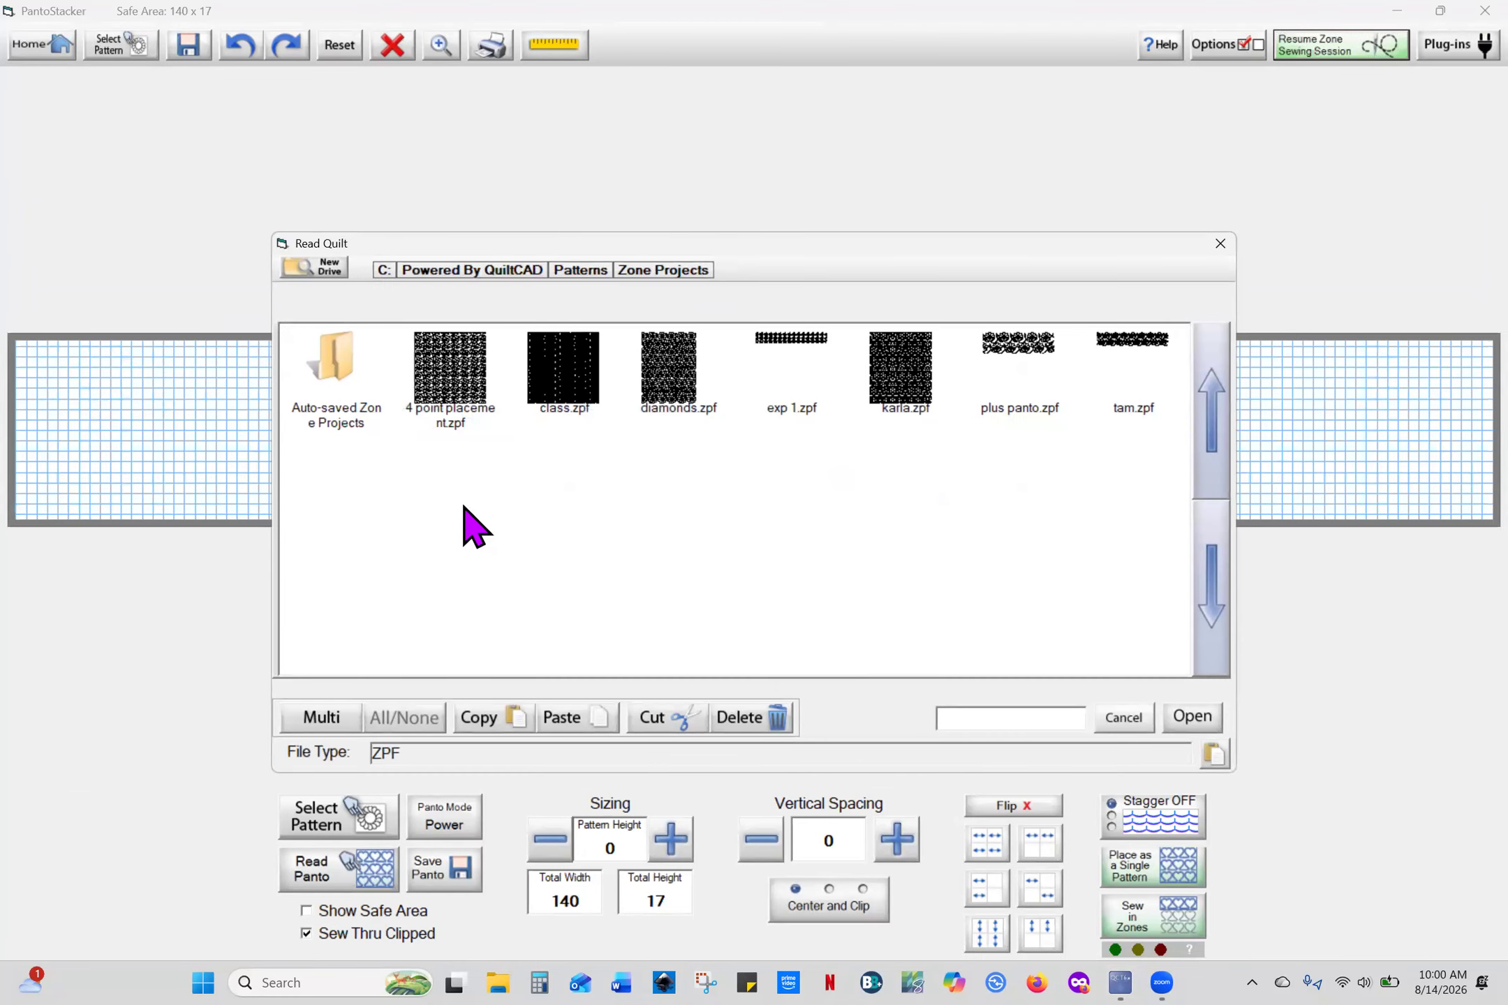
{"action": "left_click", "coordinate": [454, 395]}
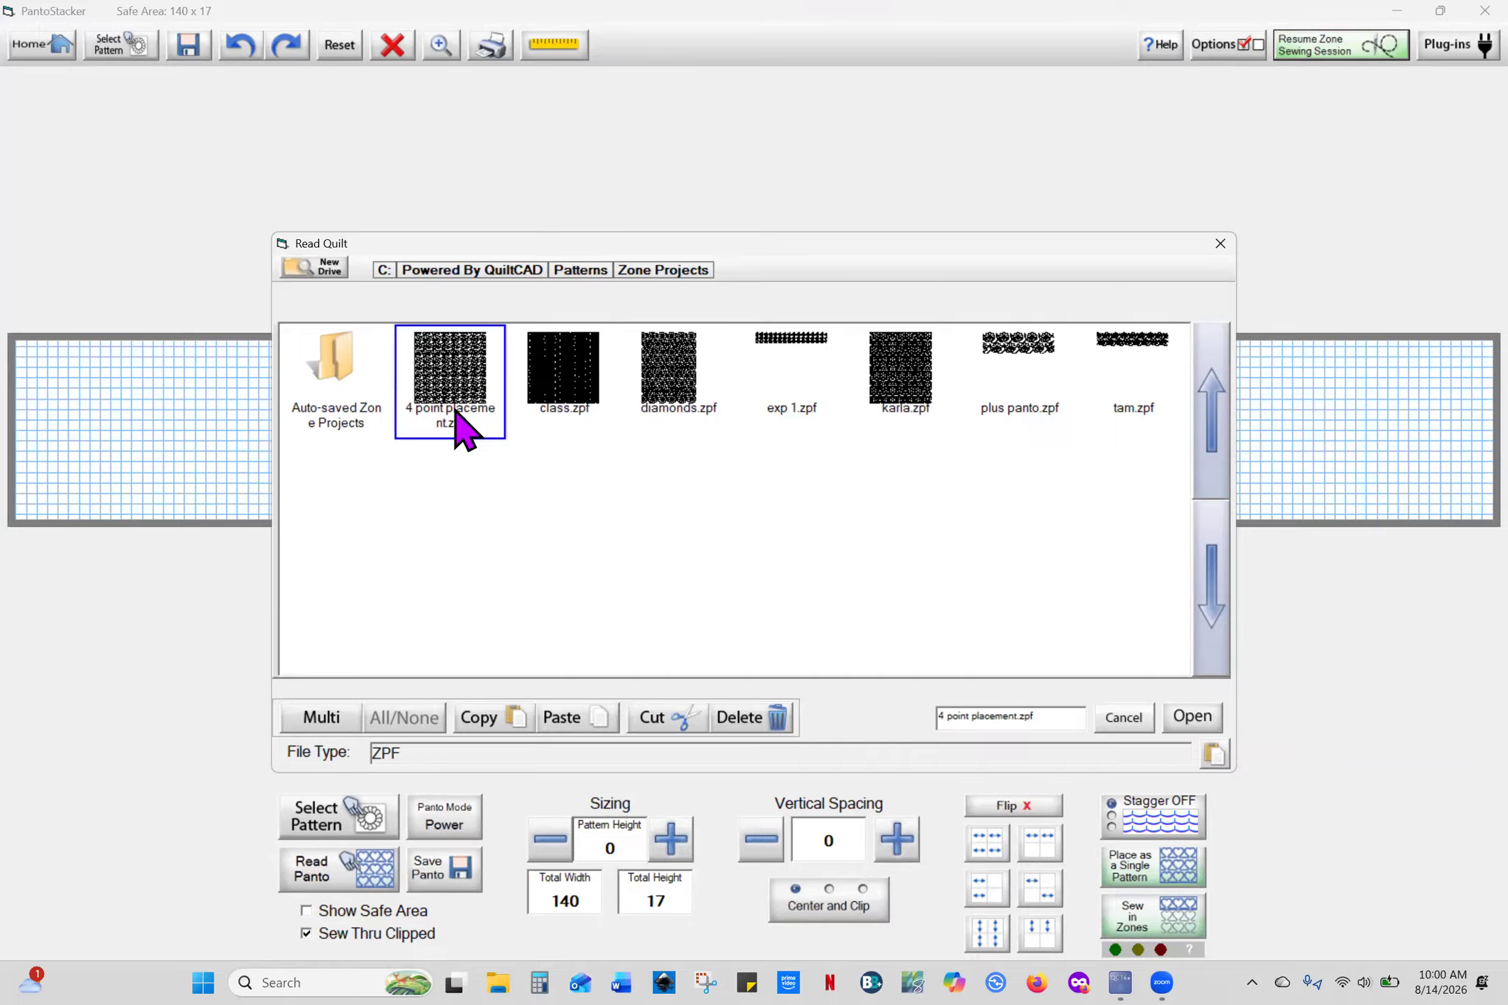
{"action": "left_click", "coordinate": [1189, 719]}
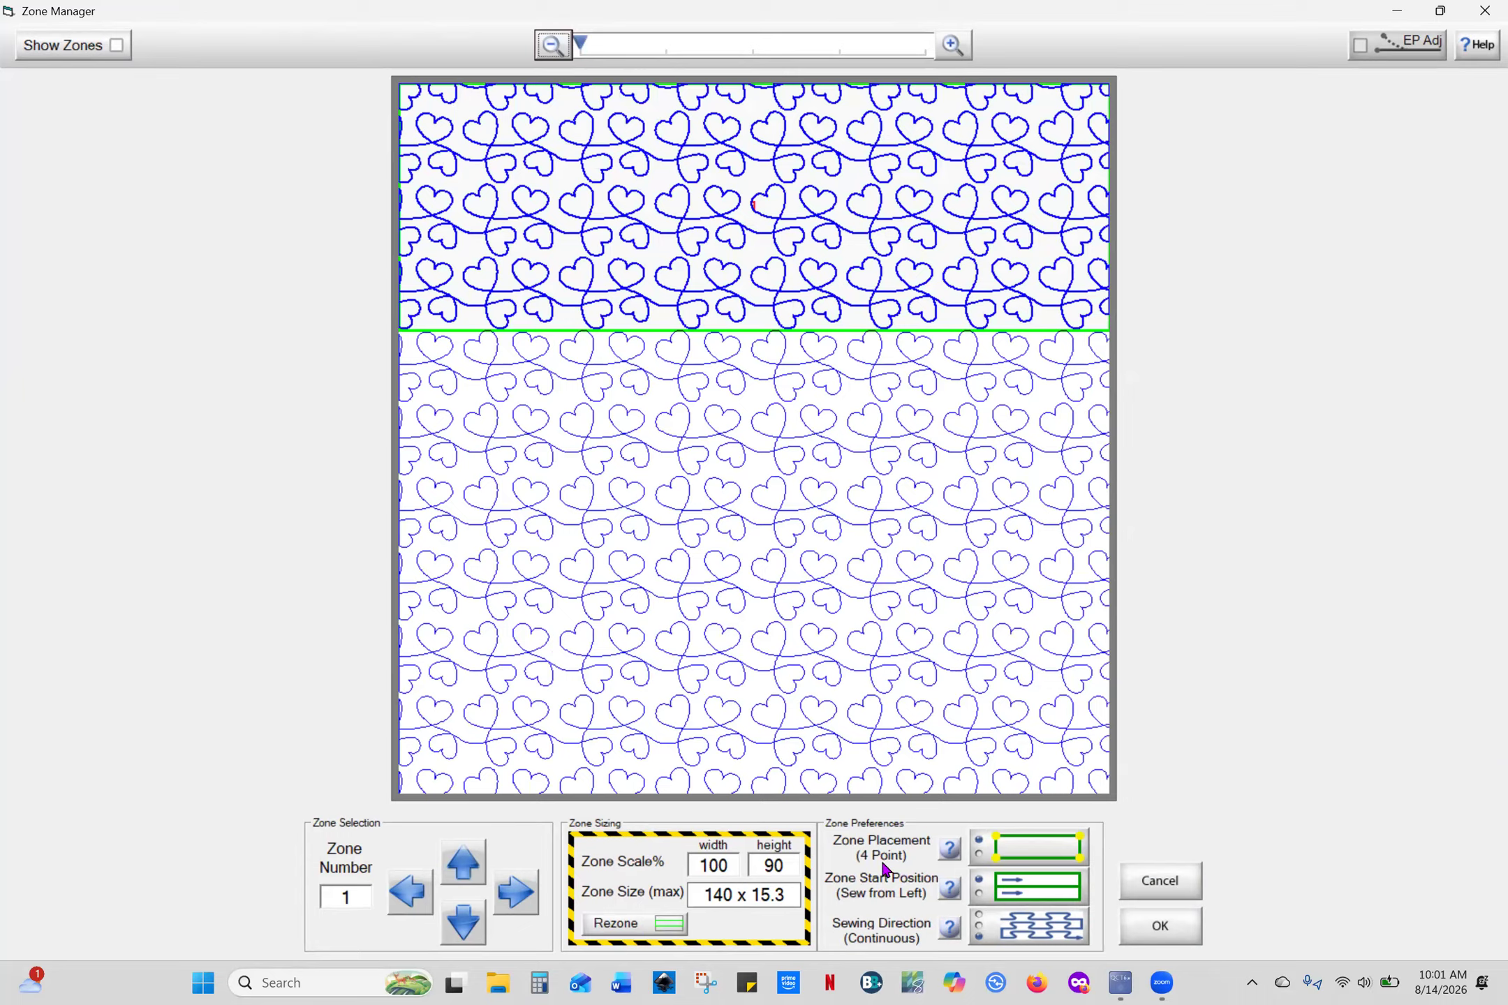
{"action": "left_click", "coordinate": [1031, 856]}
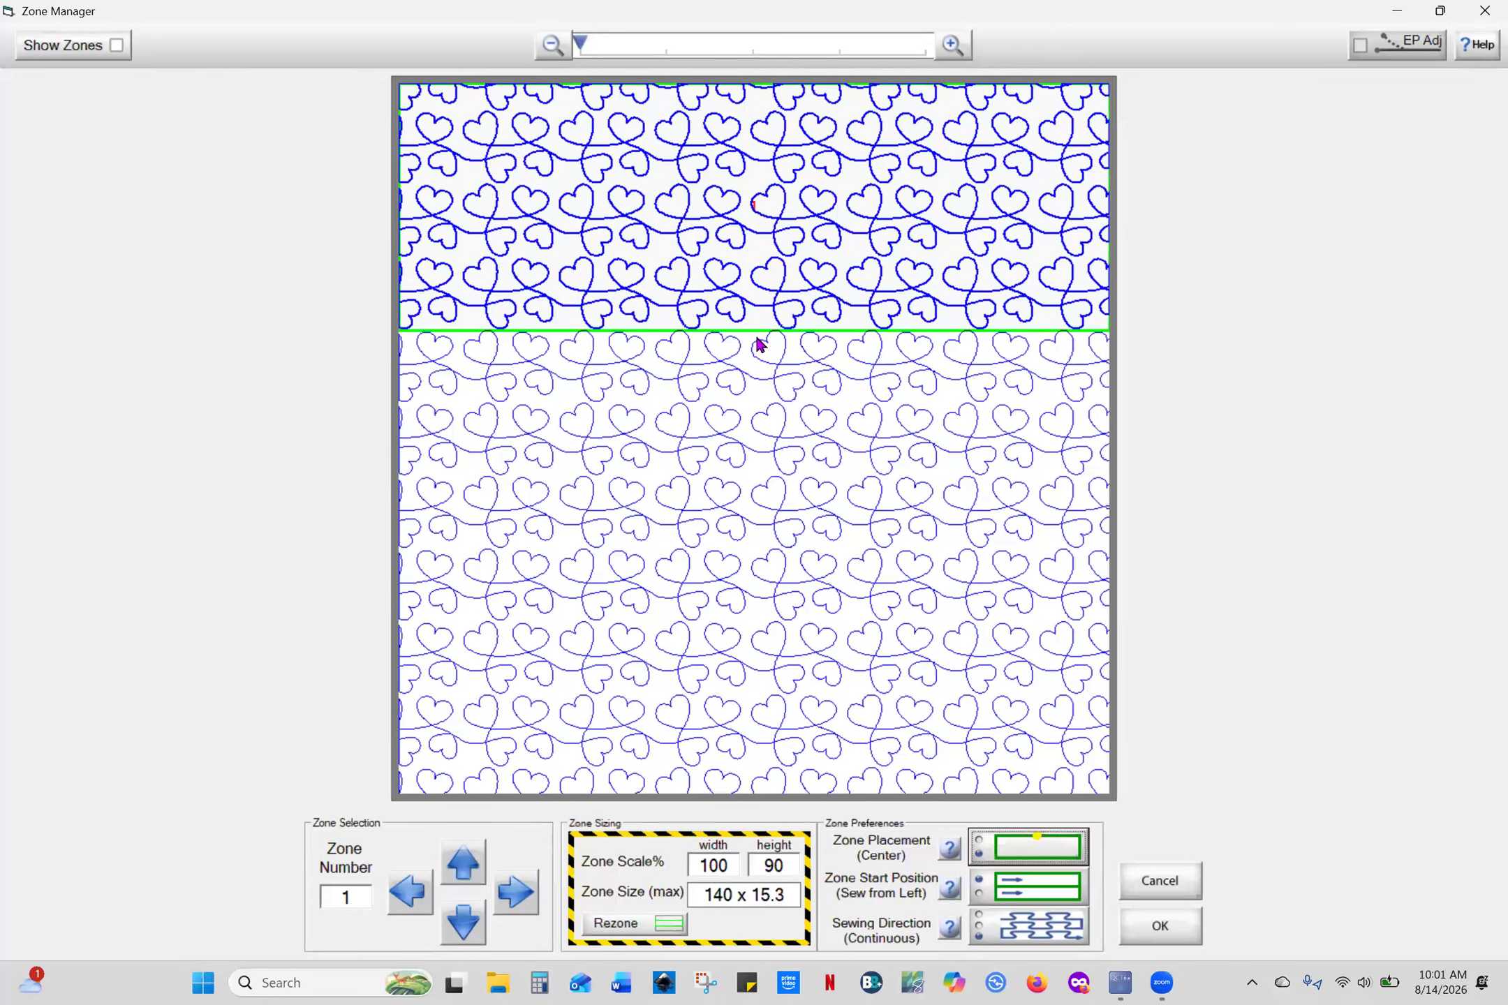
{"action": "left_click", "coordinate": [1158, 936]}
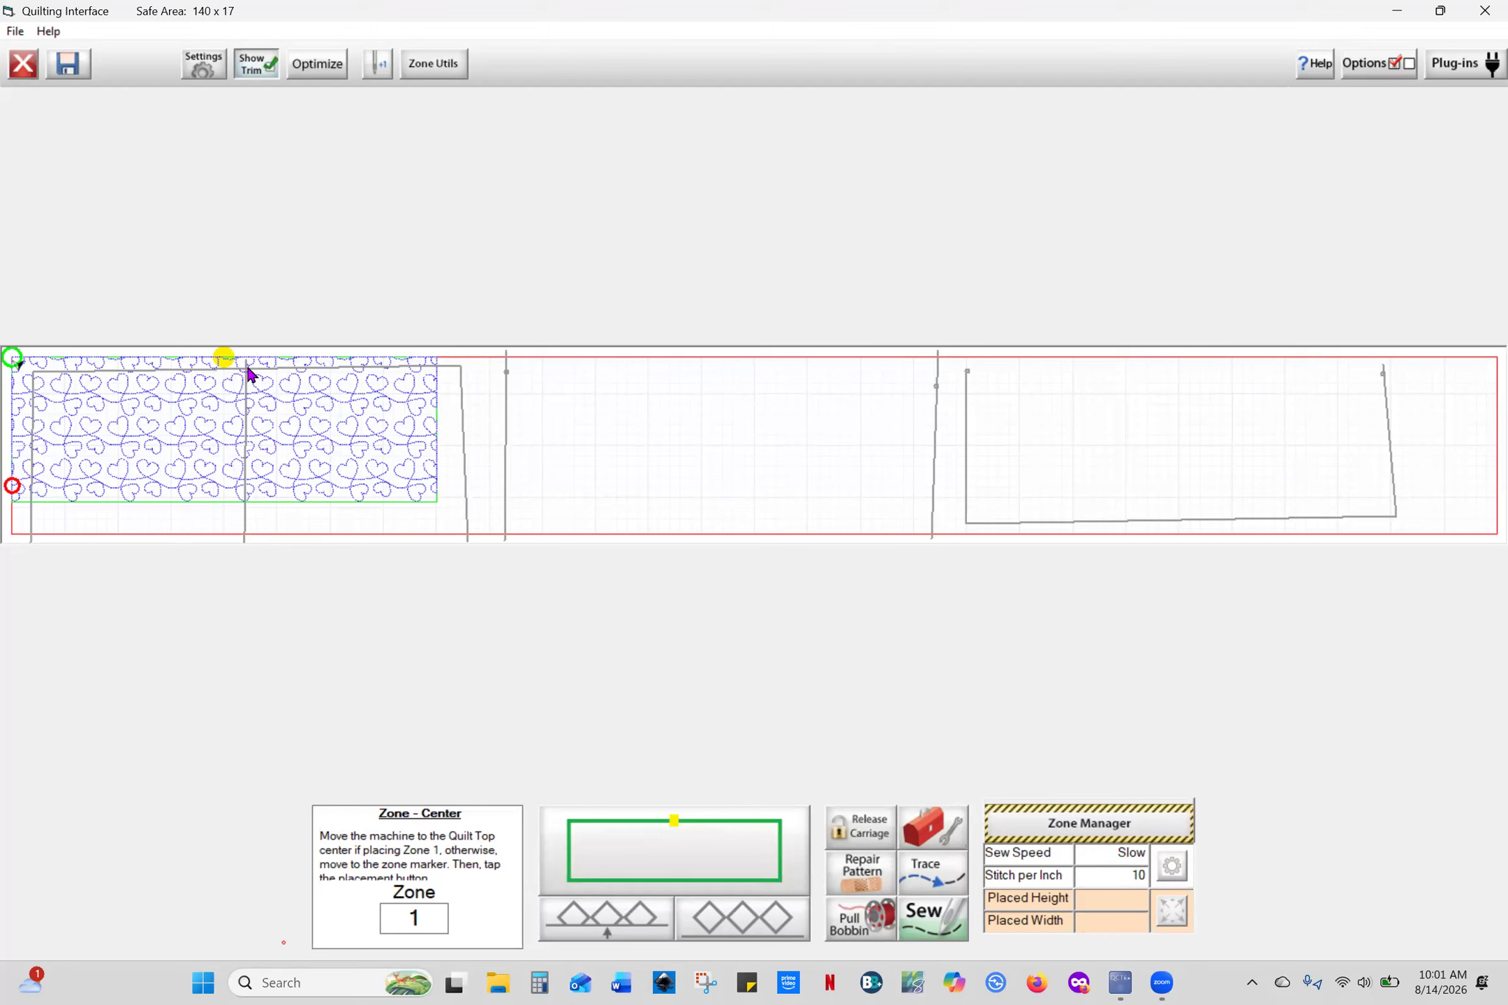
Place zone 1 where the first quilt outline's center line meets its top edge, and sew the zone
{"action": "left_click", "coordinate": [704, 863]}
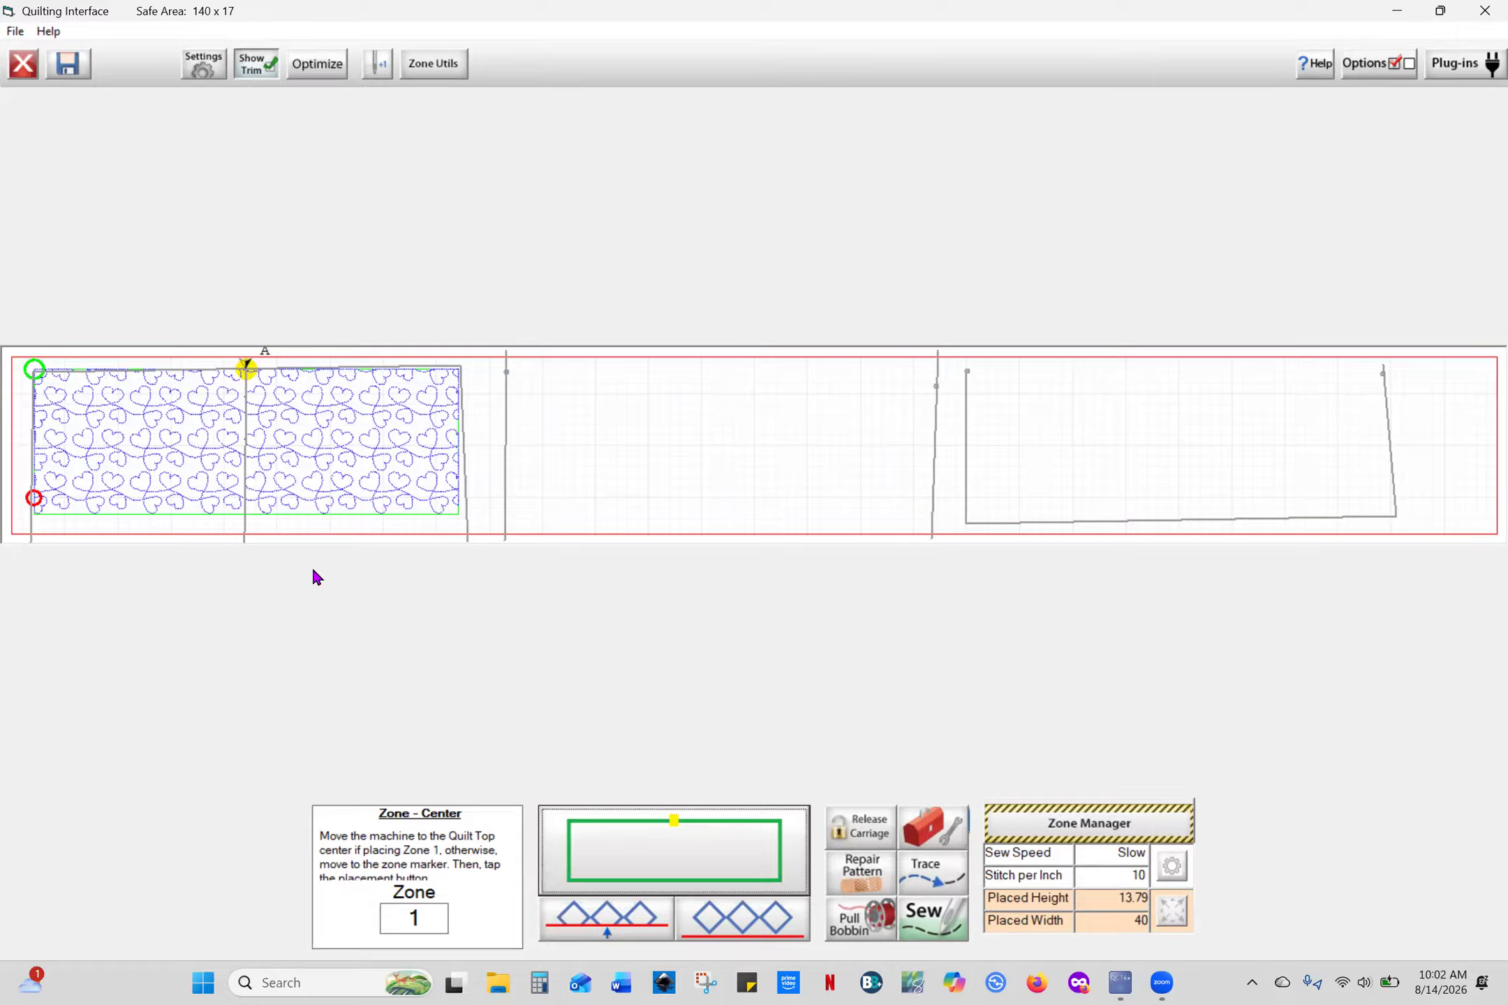
{"action": "left_click", "coordinate": [922, 932]}
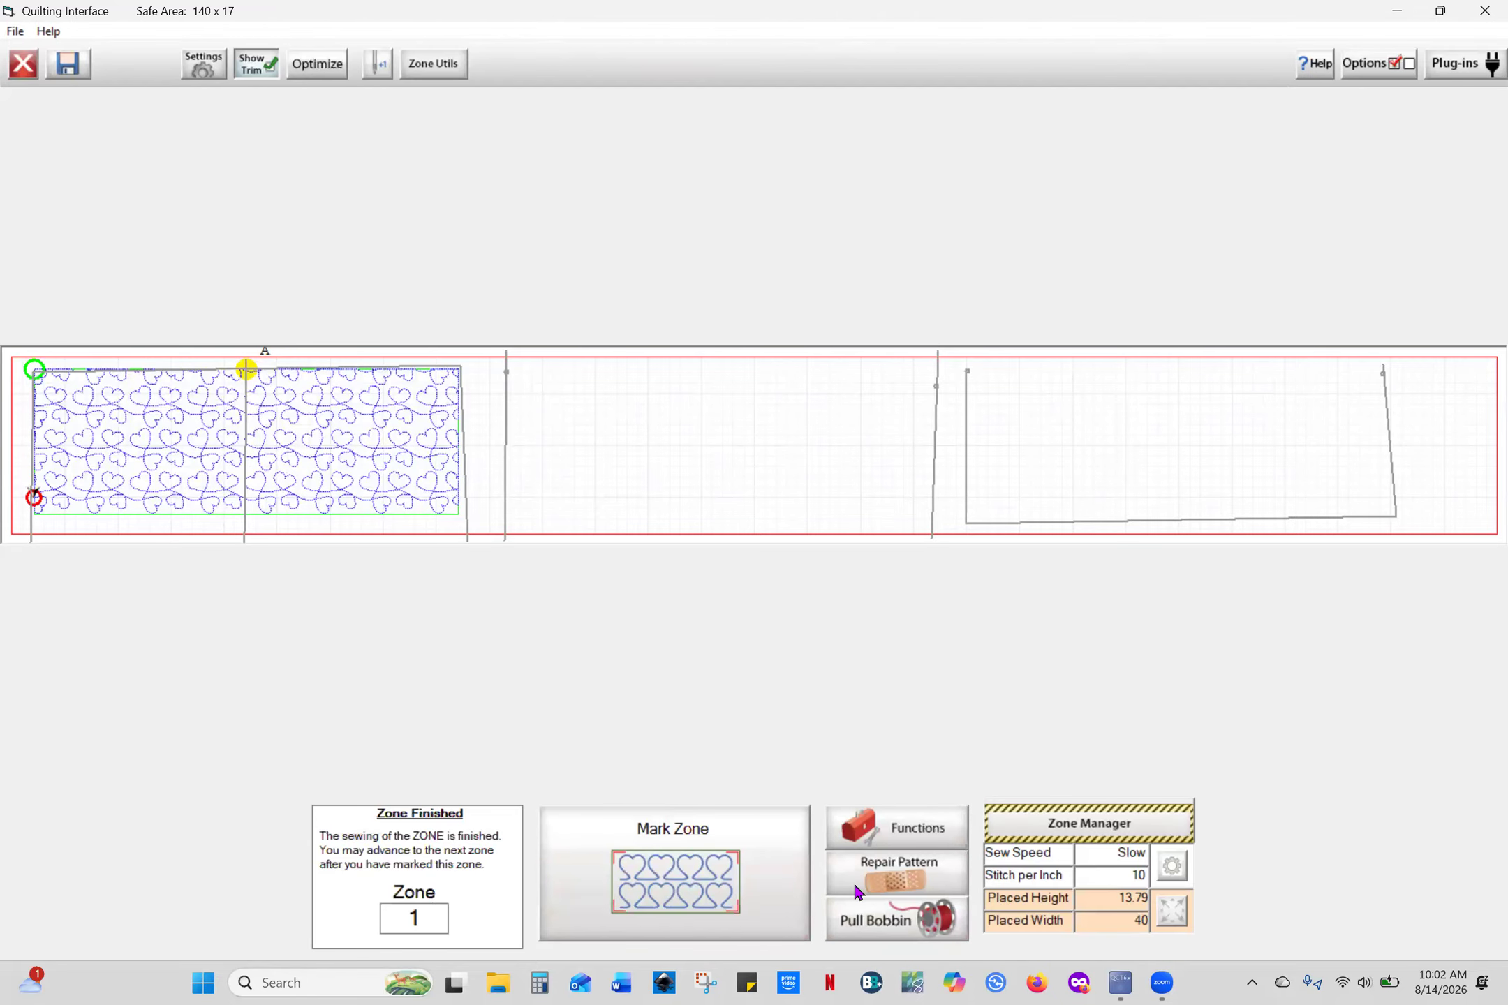
Mark point 2A for the next zone with a single stitch and advance to zone 2 with the fabric repositioned
{"action": "left_click", "coordinate": [700, 891]}
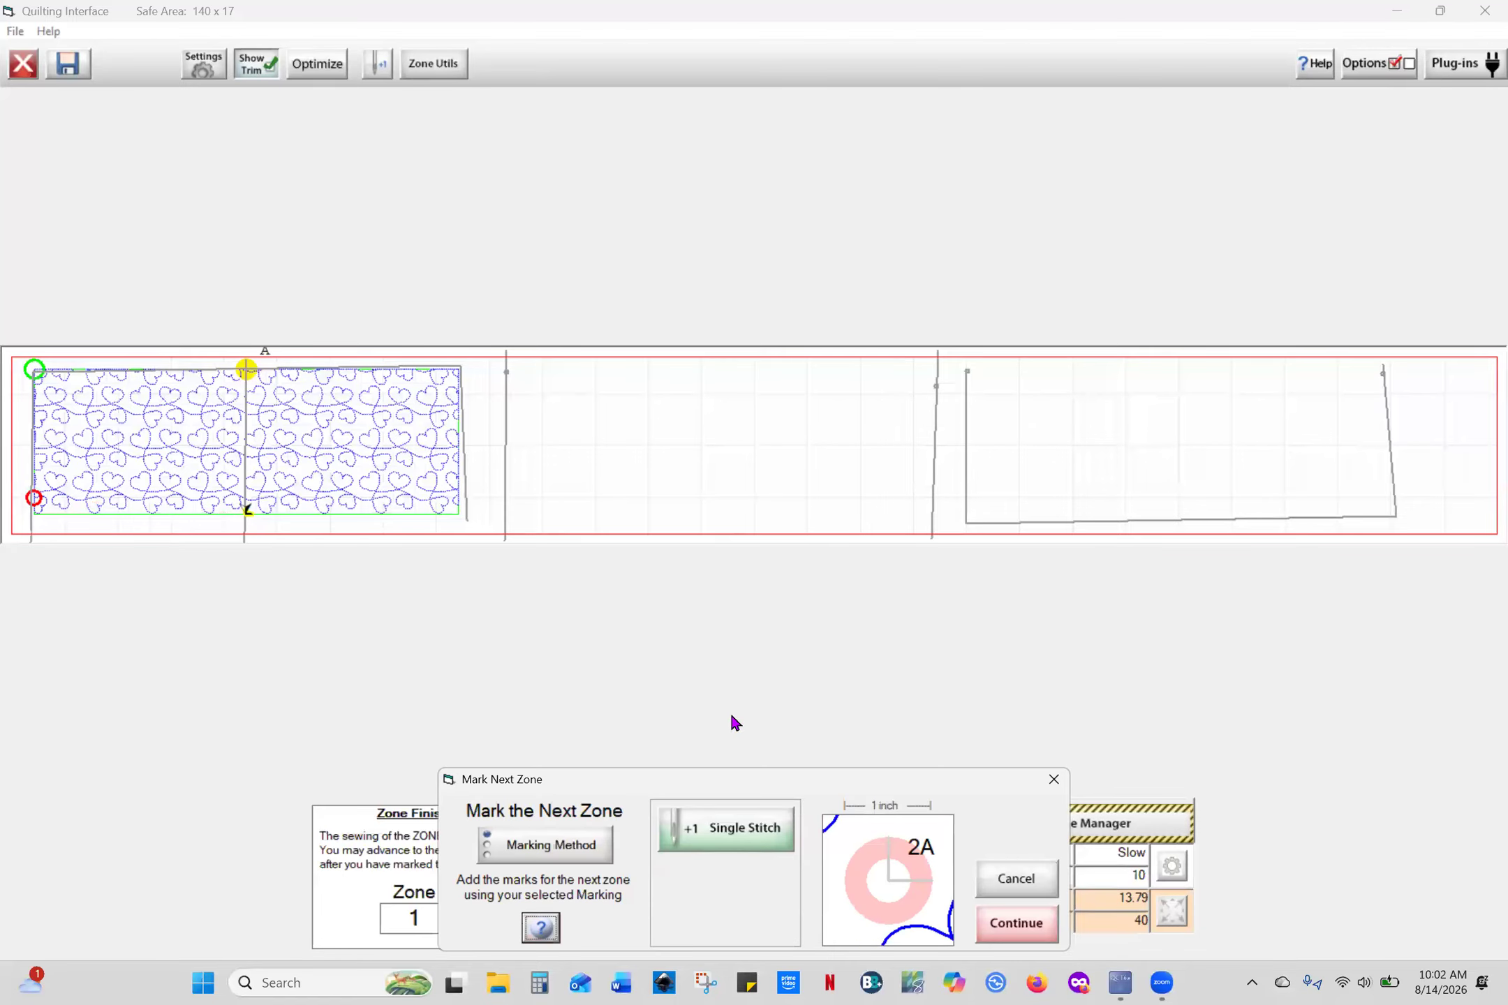
{"action": "left_click", "coordinate": [737, 843]}
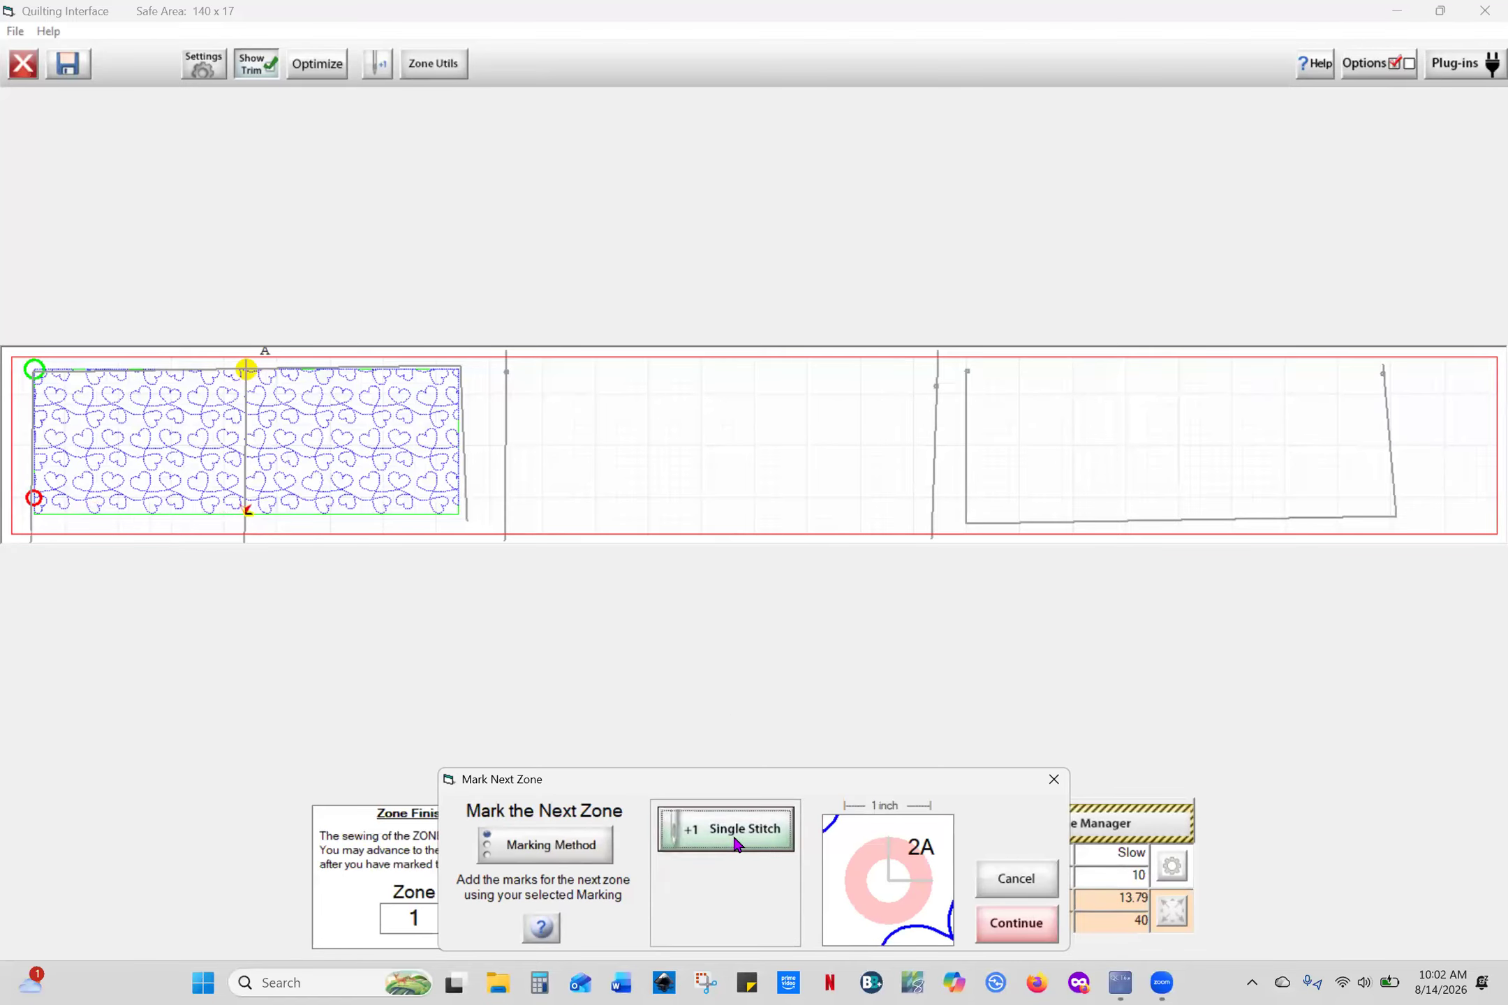
{"action": "left_click", "coordinate": [1011, 932]}
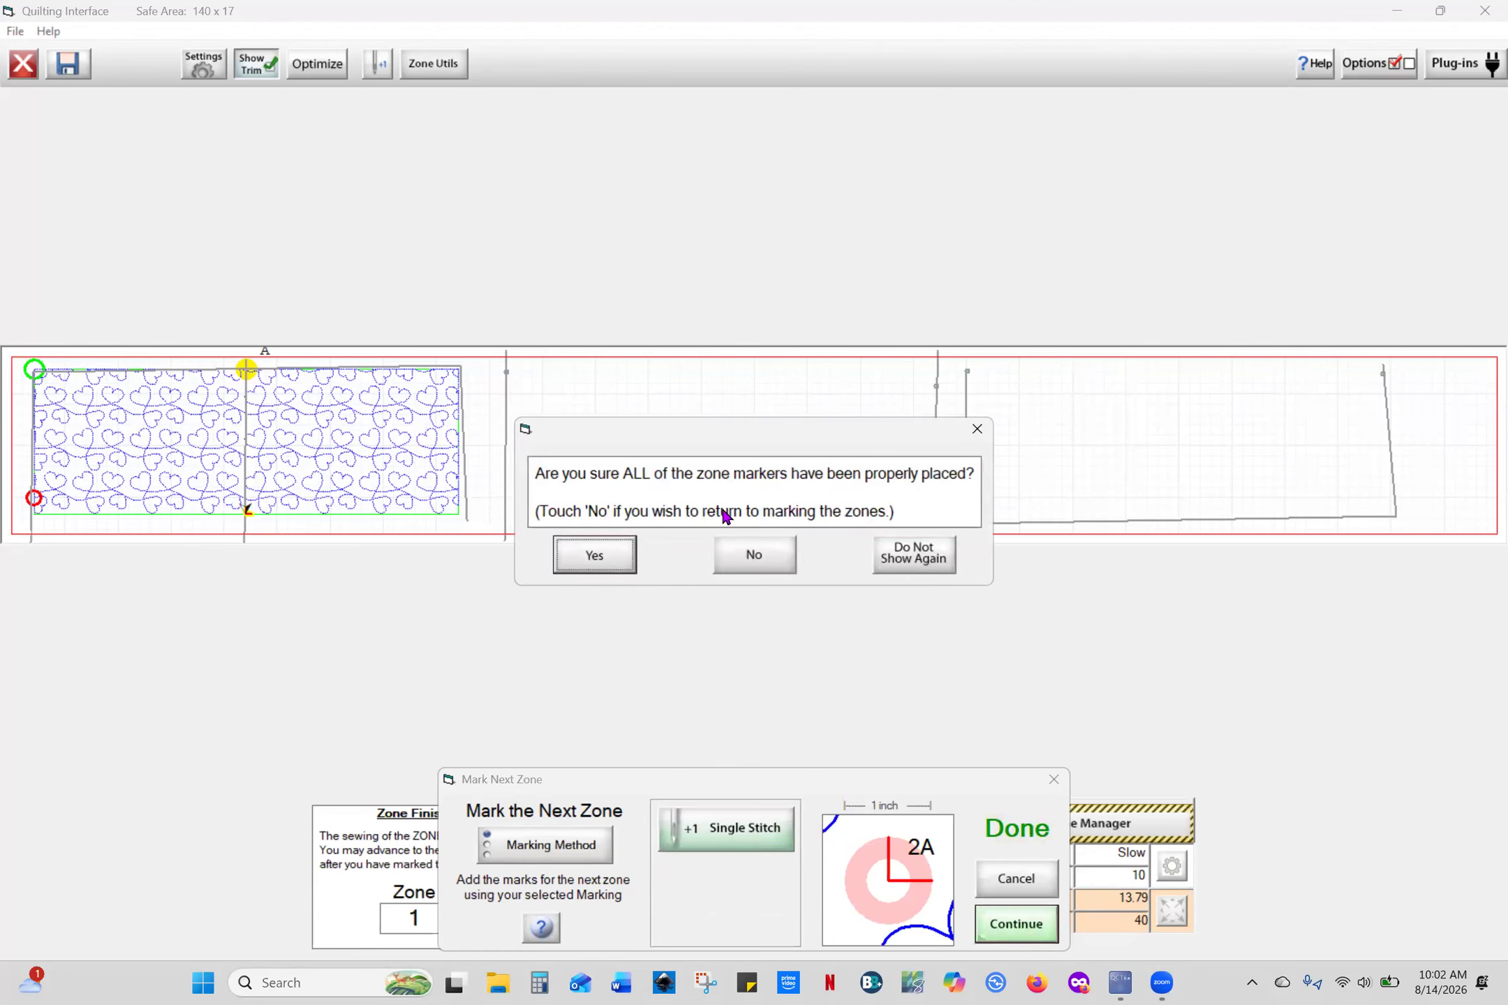
{"action": "left_click", "coordinate": [609, 557]}
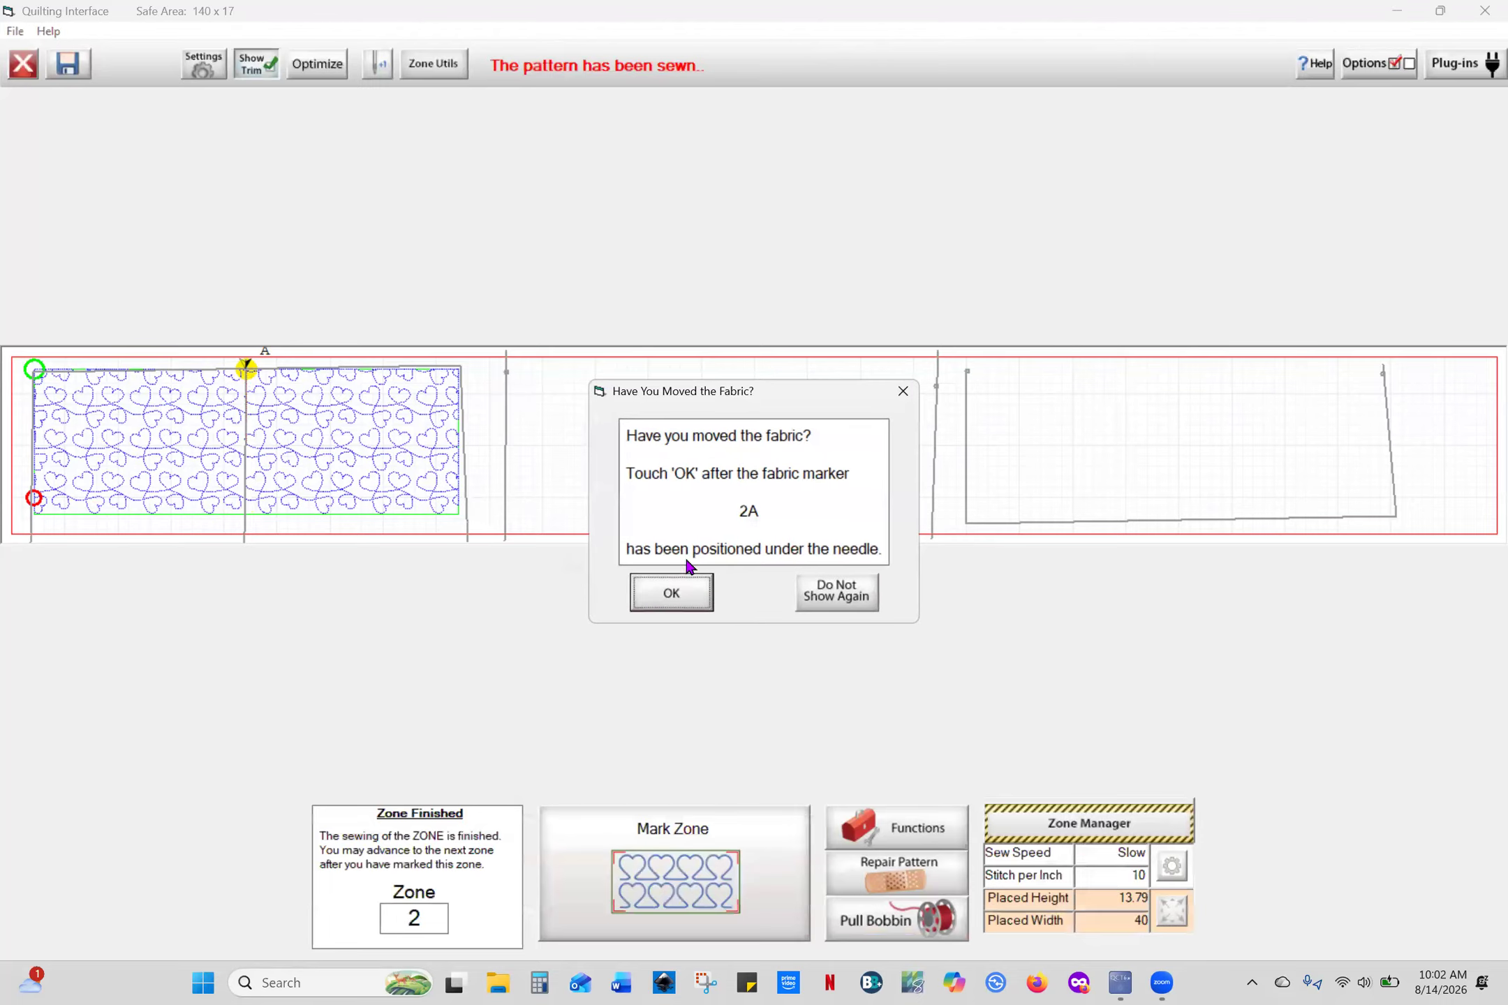
{"action": "left_click", "coordinate": [691, 597]}
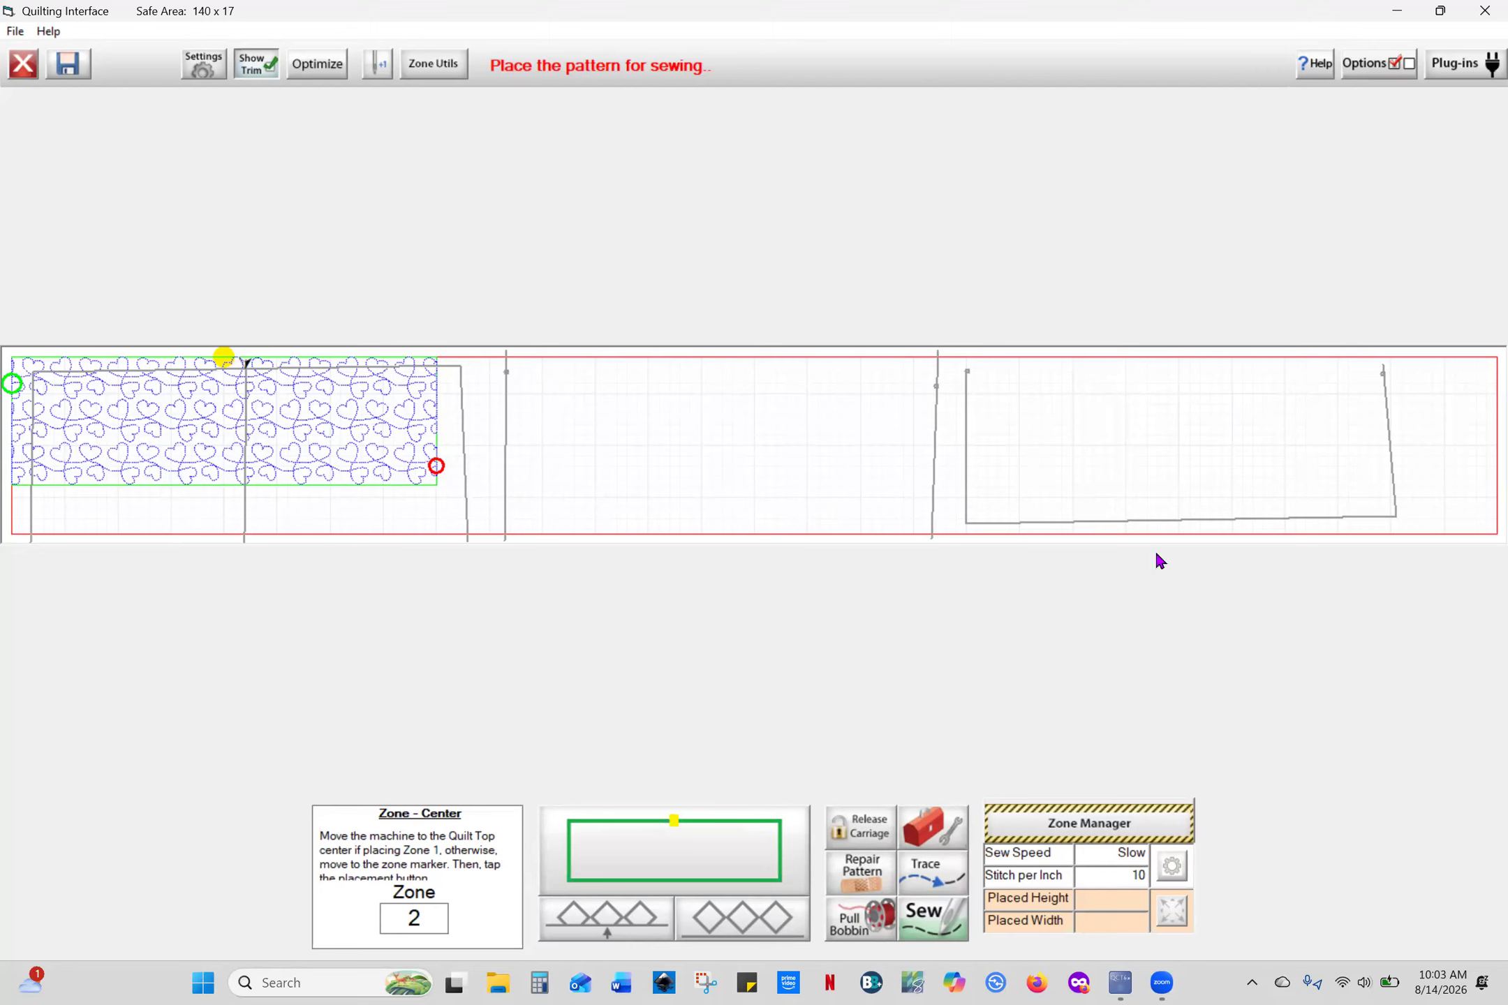
Add a marking named 0 that joins the tops of the middle outline's two sides with a sloping line
{"action": "left_click", "coordinate": [1460, 63]}
{"action": "left_click", "coordinate": [769, 342]}
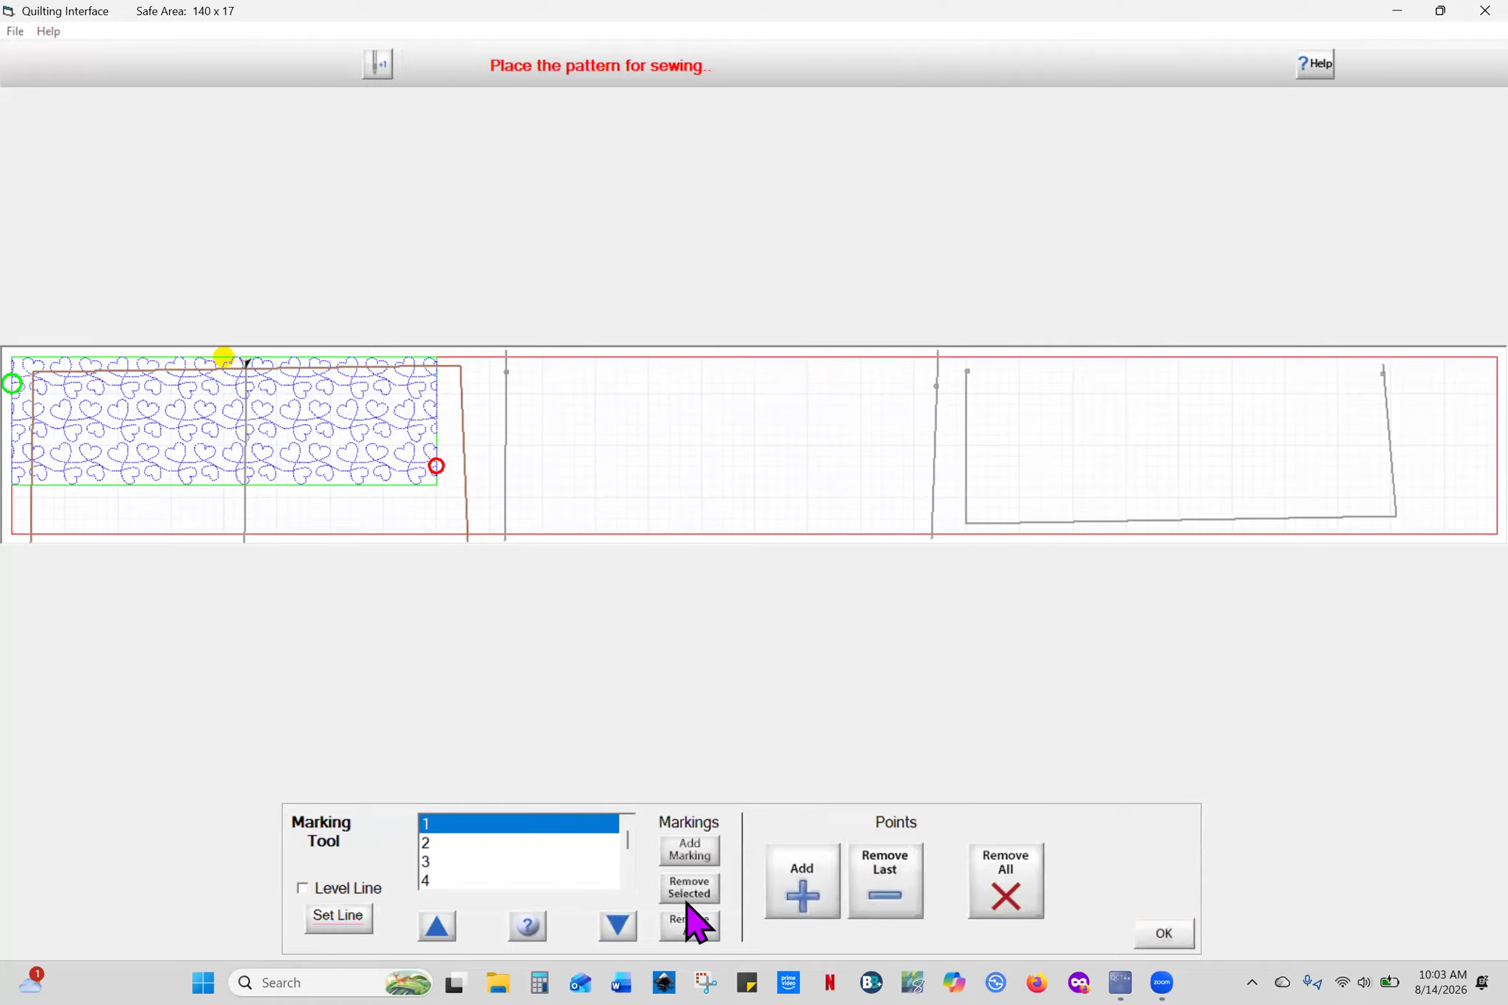
{"action": "left_click", "coordinate": [690, 851]}
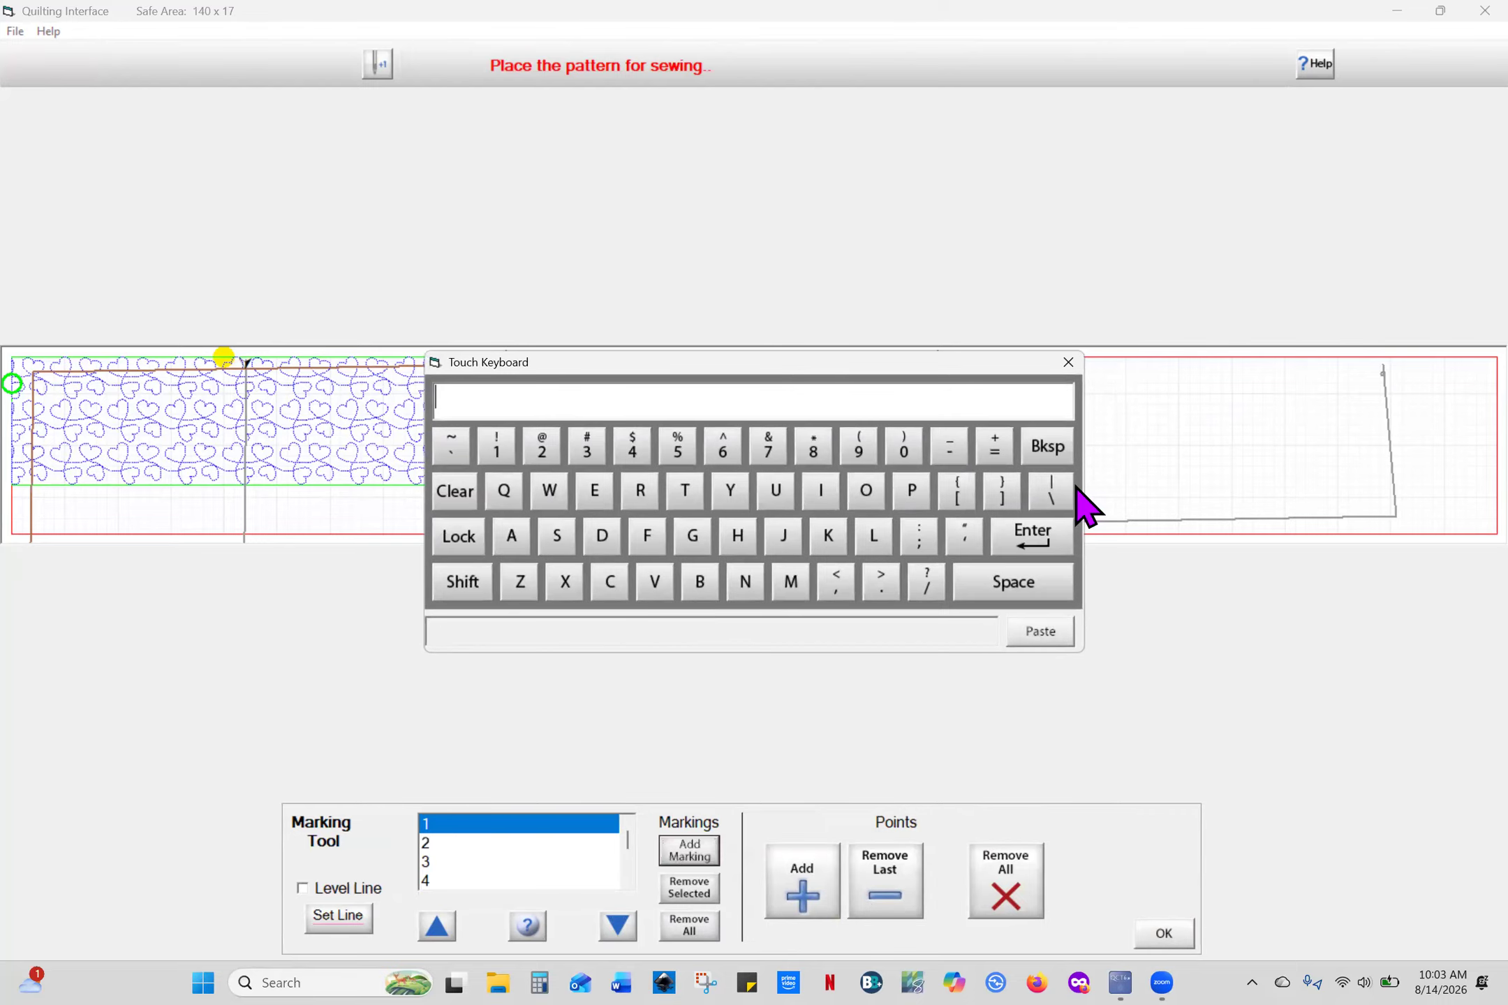
{"action": "left_click", "coordinate": [904, 451]}
{"action": "left_click", "coordinate": [1032, 537]}
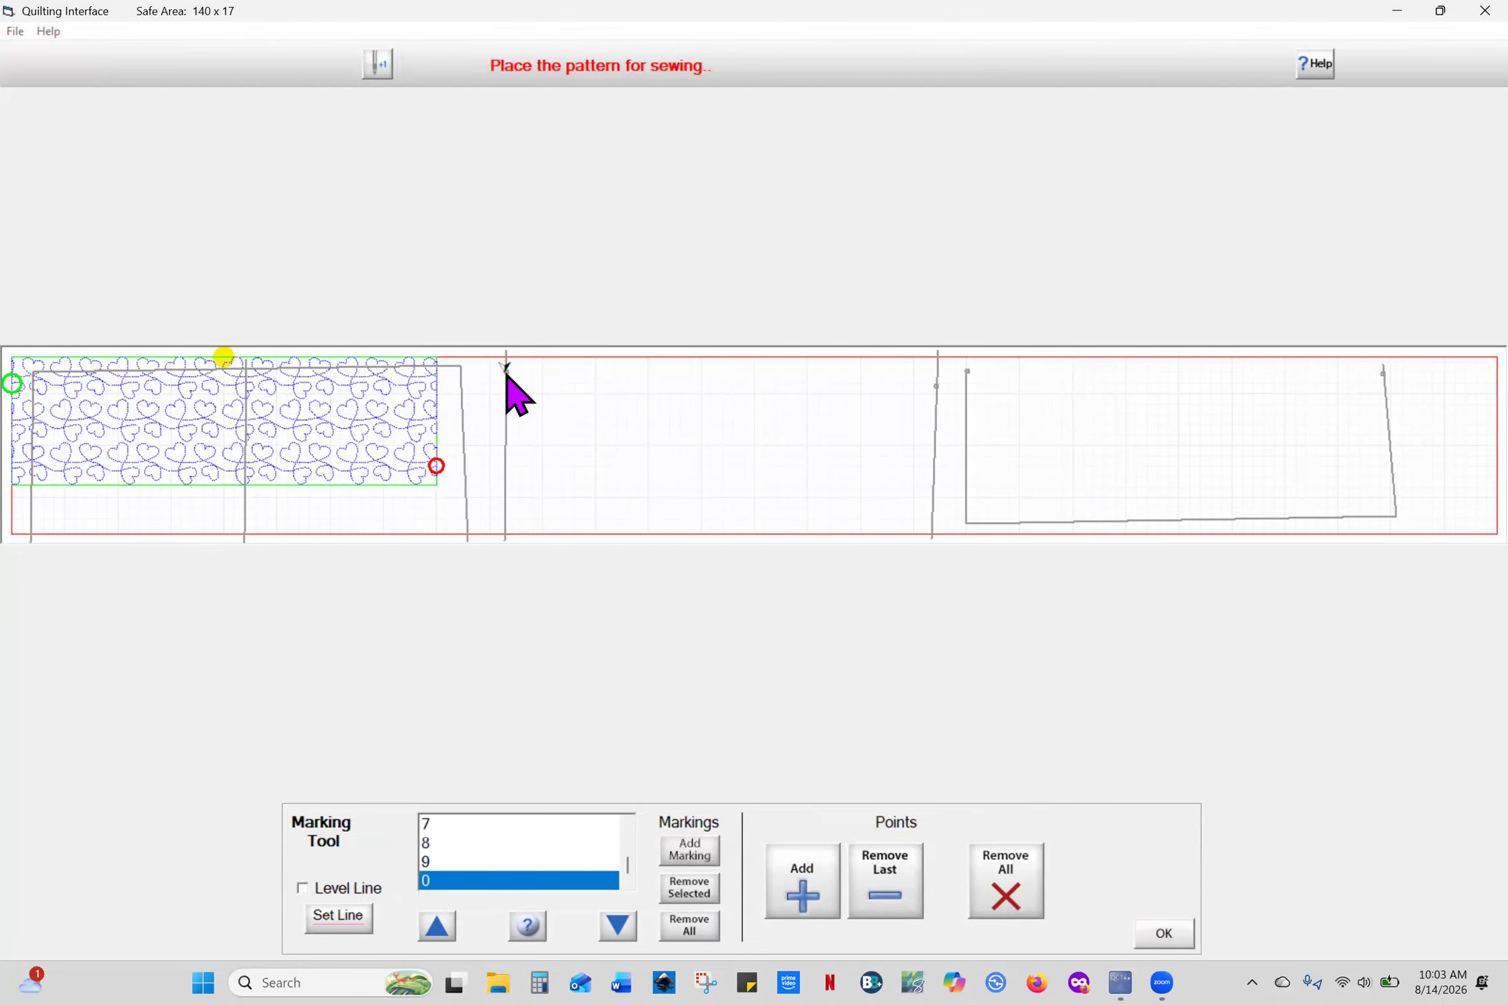
{"action": "left_click", "coordinate": [803, 907]}
{"action": "left_click", "coordinate": [802, 908]}
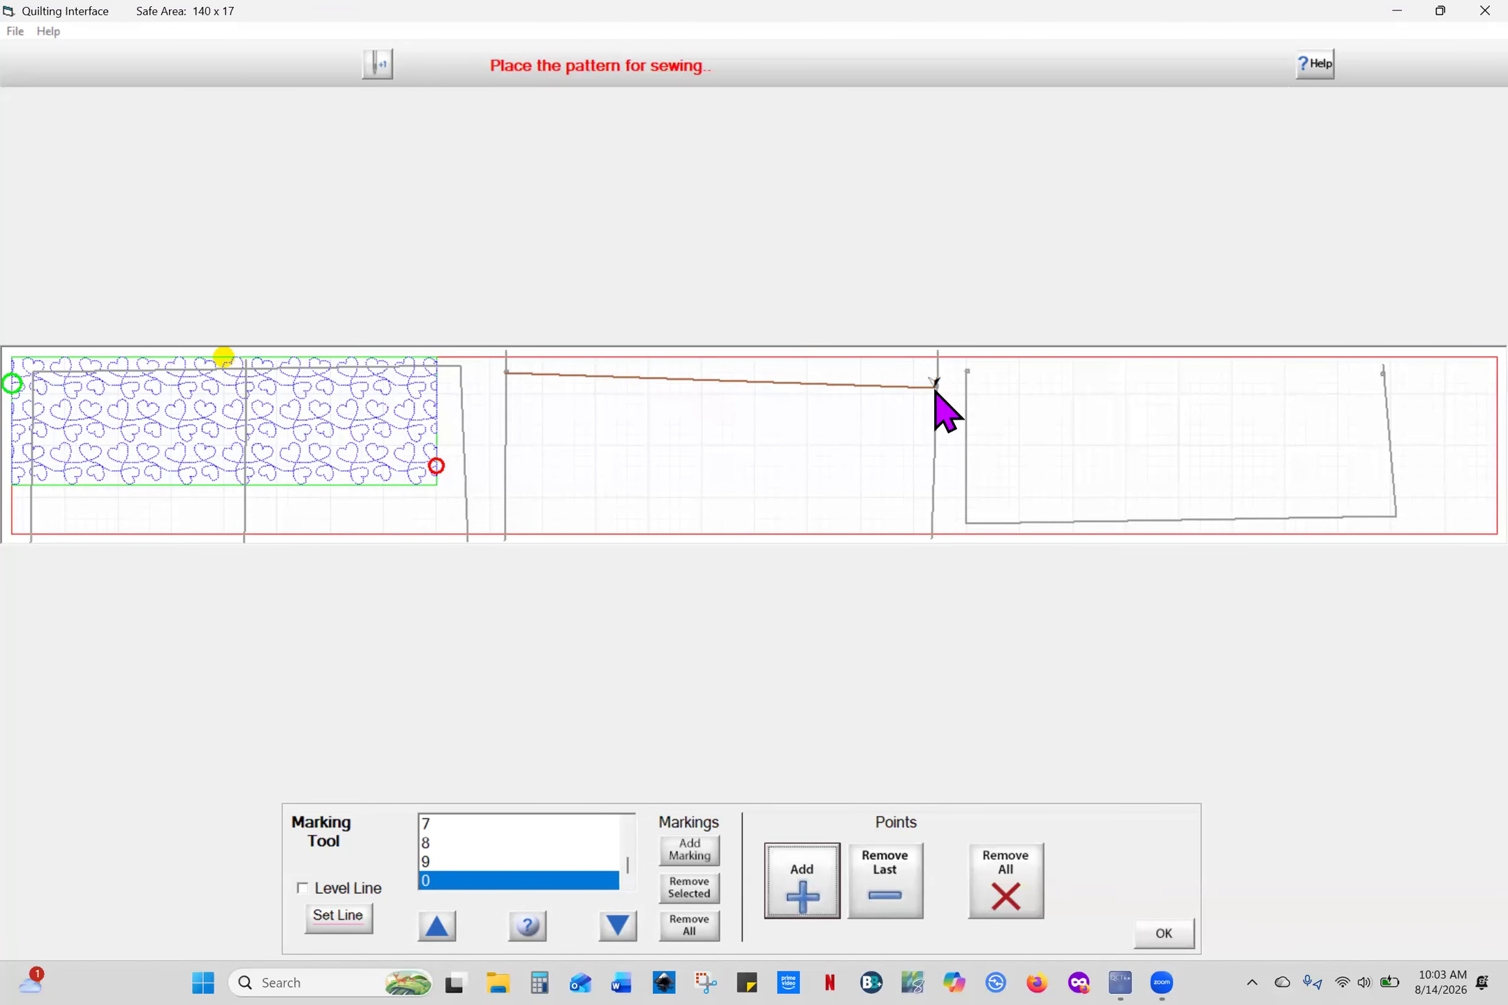
{"action": "left_click", "coordinate": [1165, 937]}
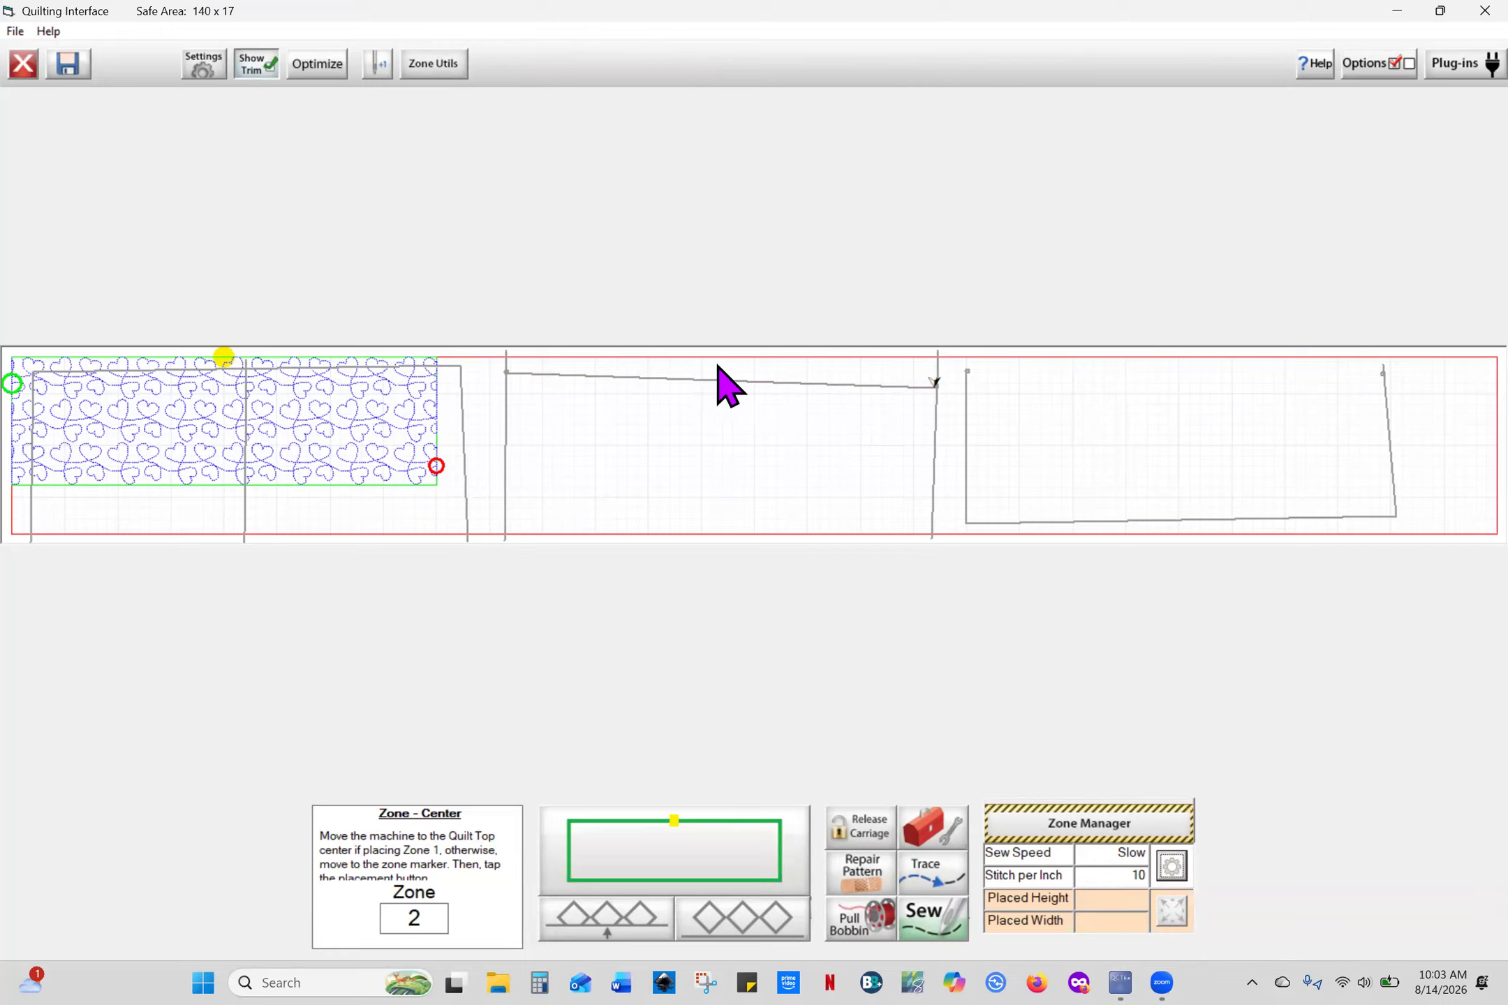
Place zone 2 in the middle outline by its center, adjusting its height against the sloping top line
{"action": "left_click", "coordinate": [702, 845]}
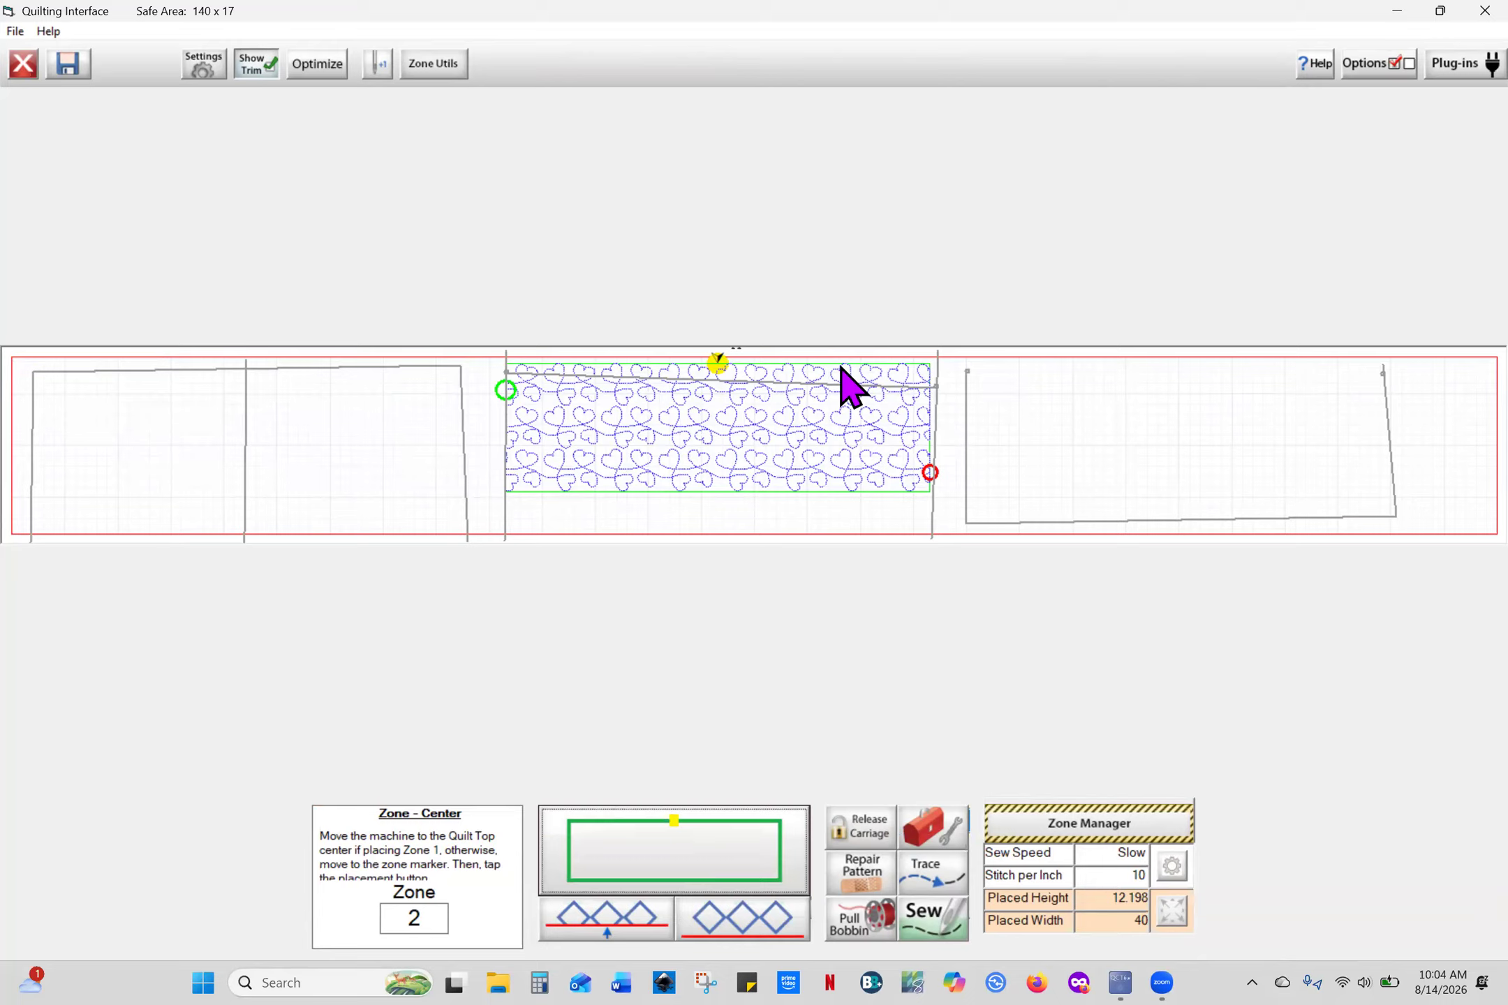
{"action": "left_click", "coordinate": [720, 379]}
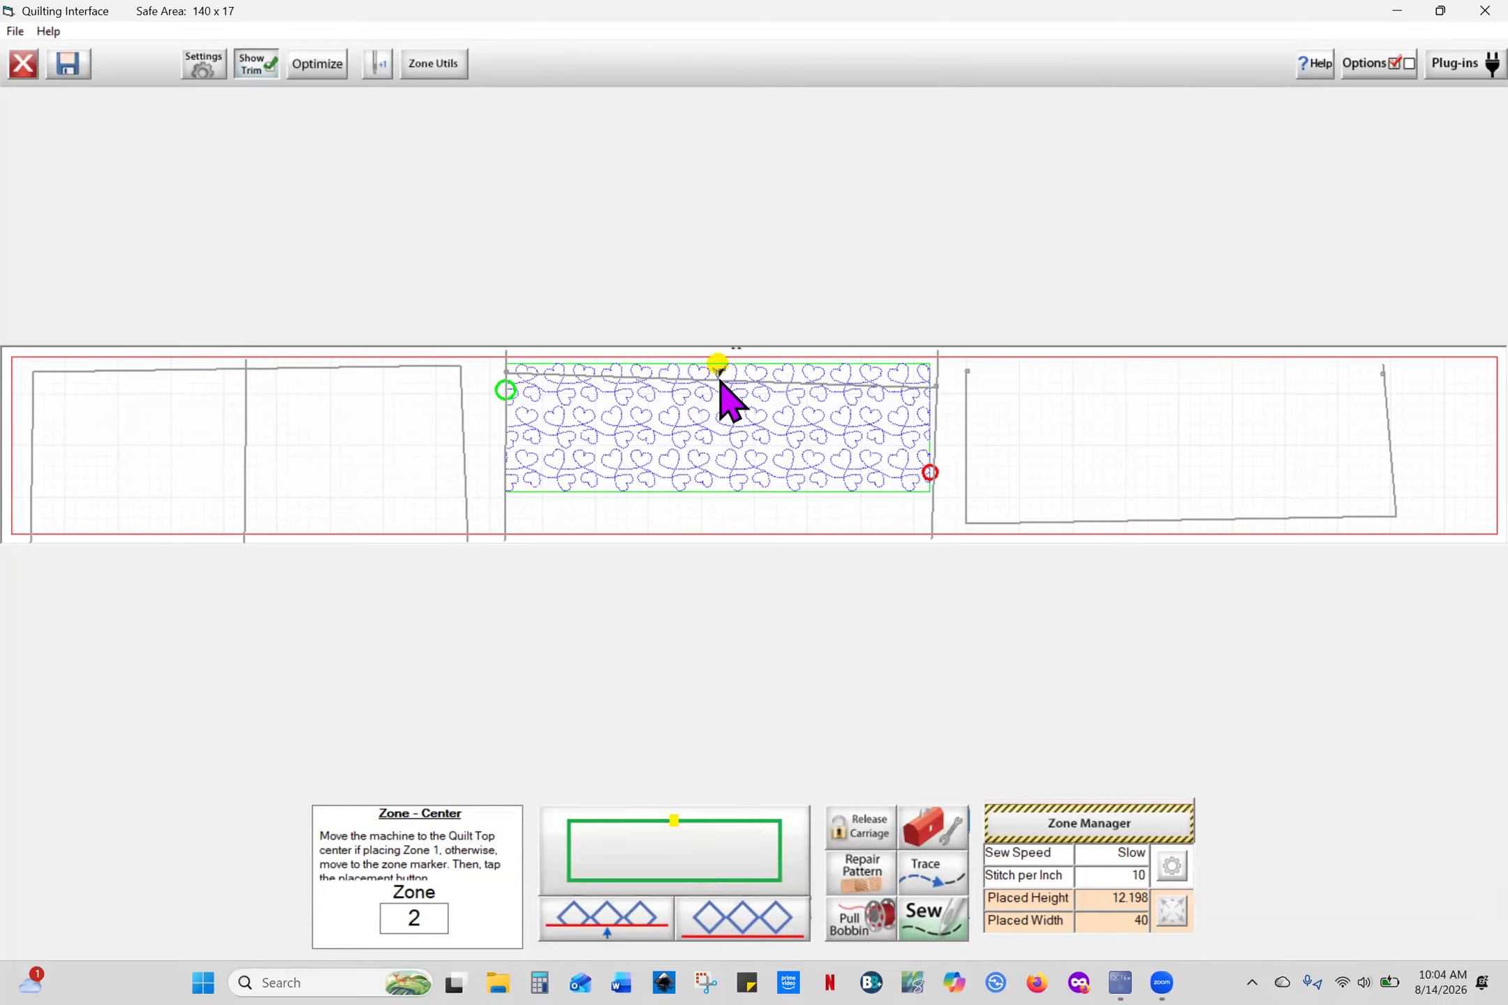
{"action": "left_click", "coordinate": [681, 865]}
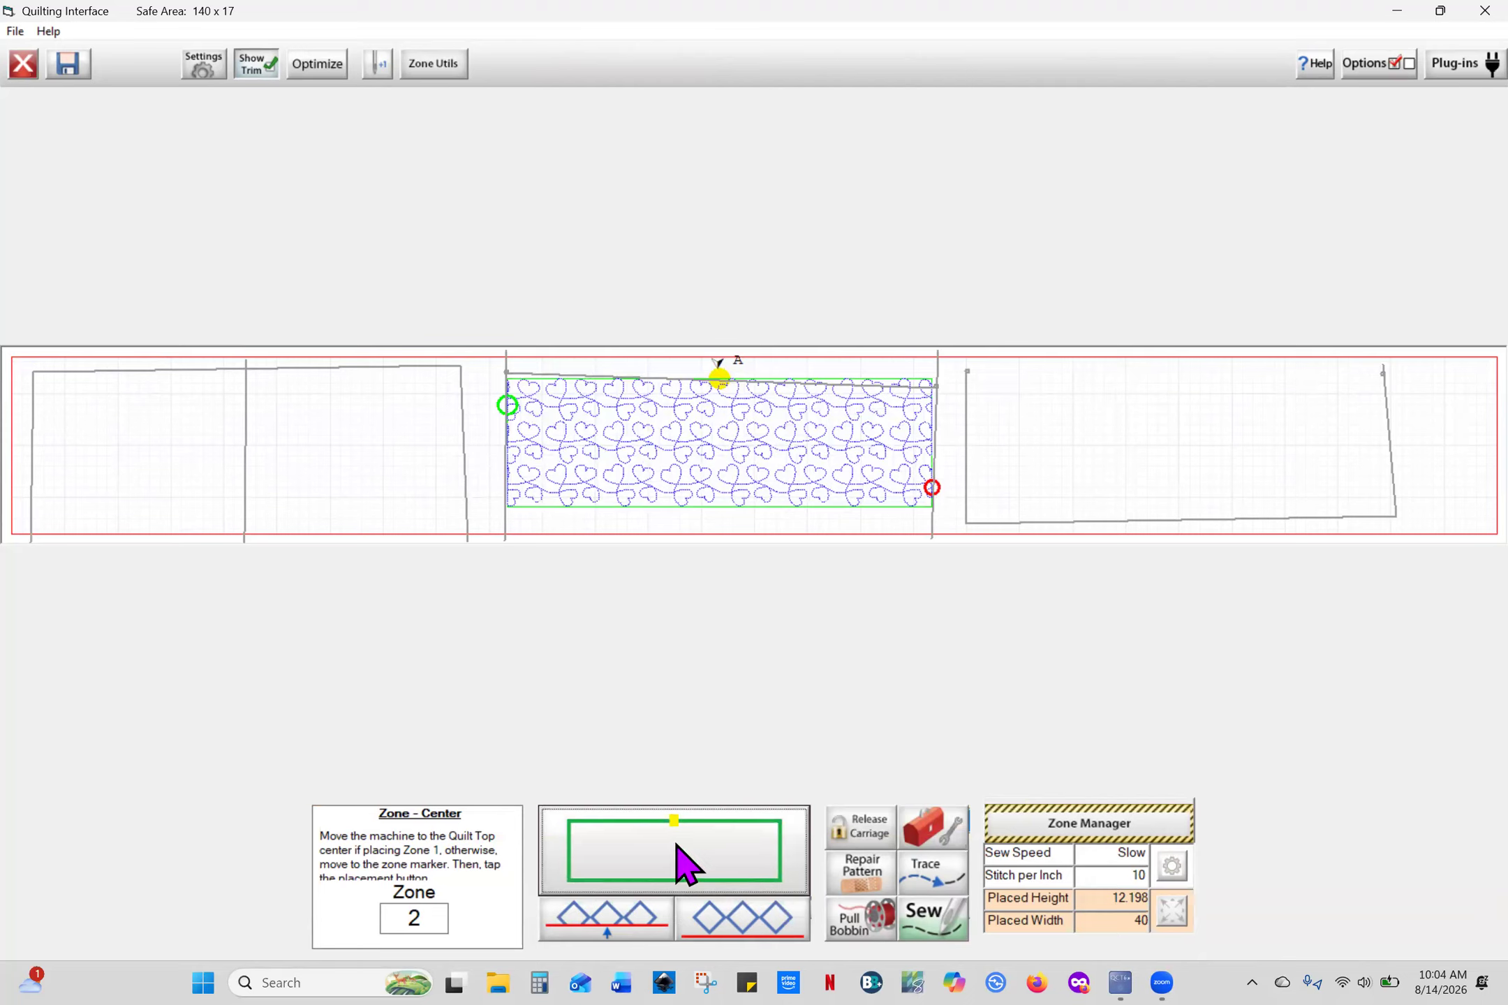
{"action": "left_click", "coordinate": [680, 865]}
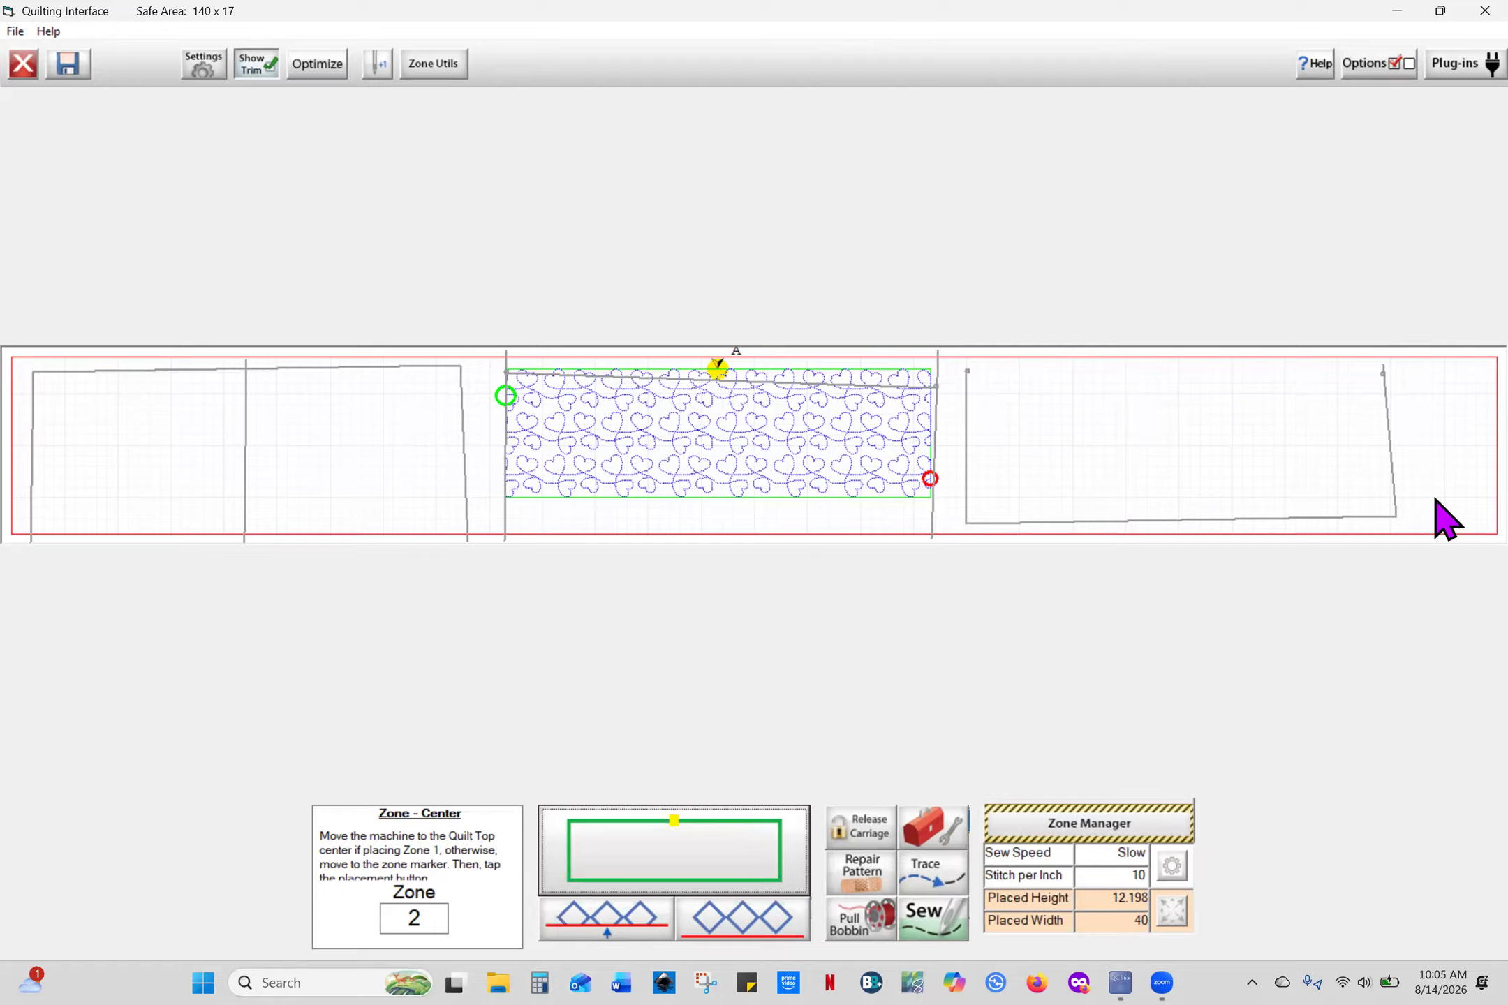
Select zone 3 in the Zone Manager and place it by its center in the third outline, centered between the sides
{"action": "left_click", "coordinate": [1071, 826]}
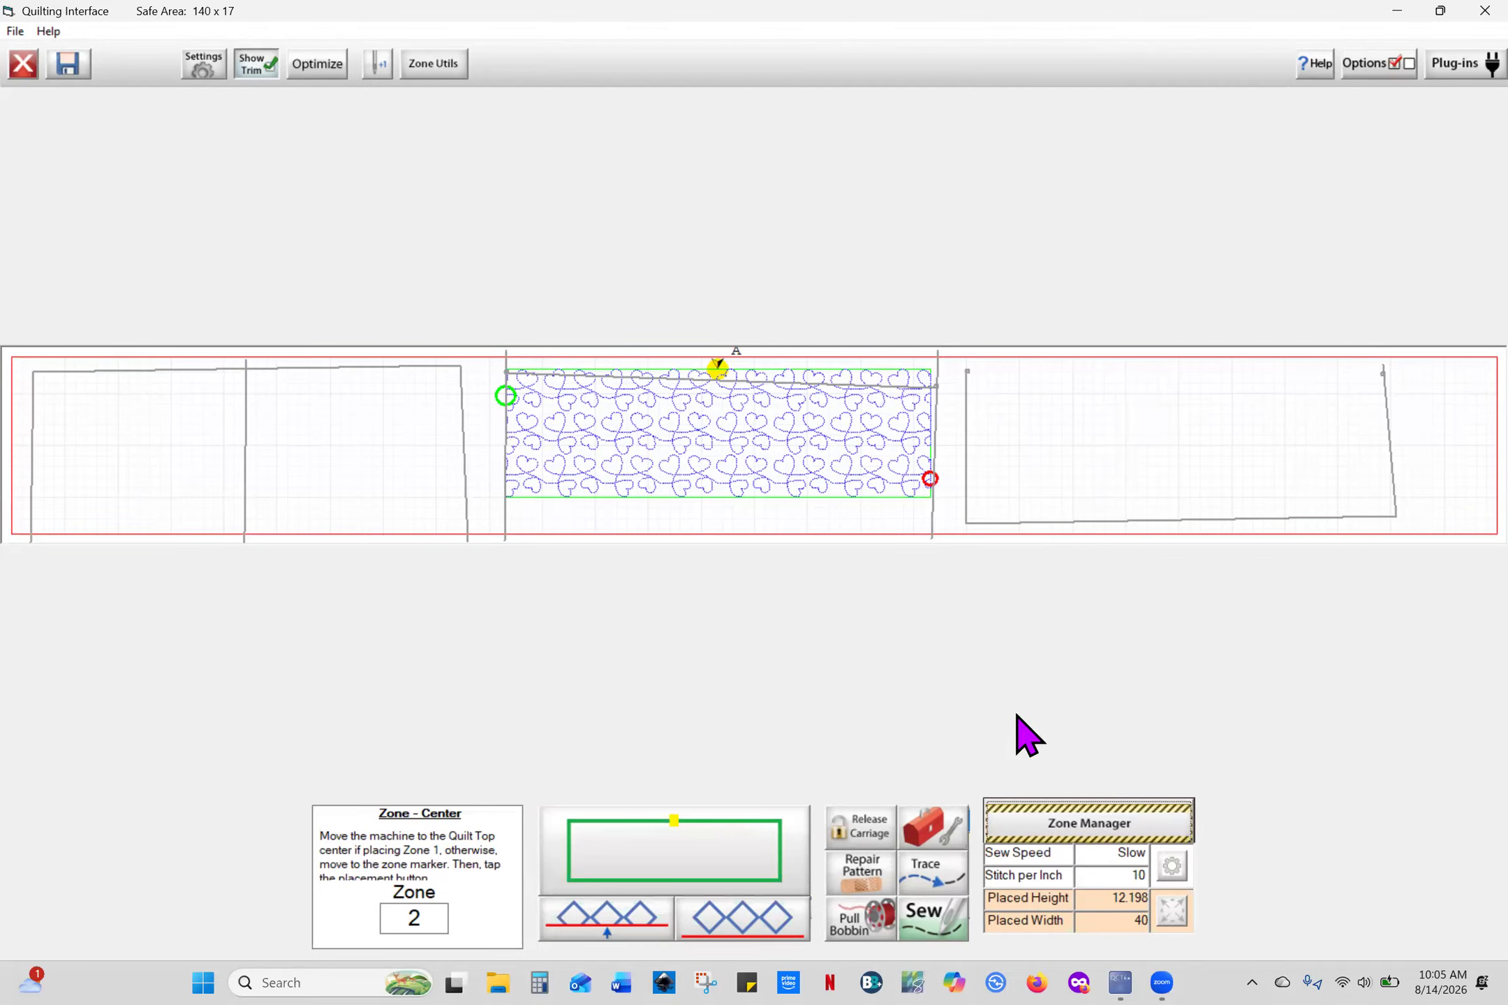
{"action": "left_click", "coordinate": [835, 731]}
{"action": "left_click", "coordinate": [1147, 928]}
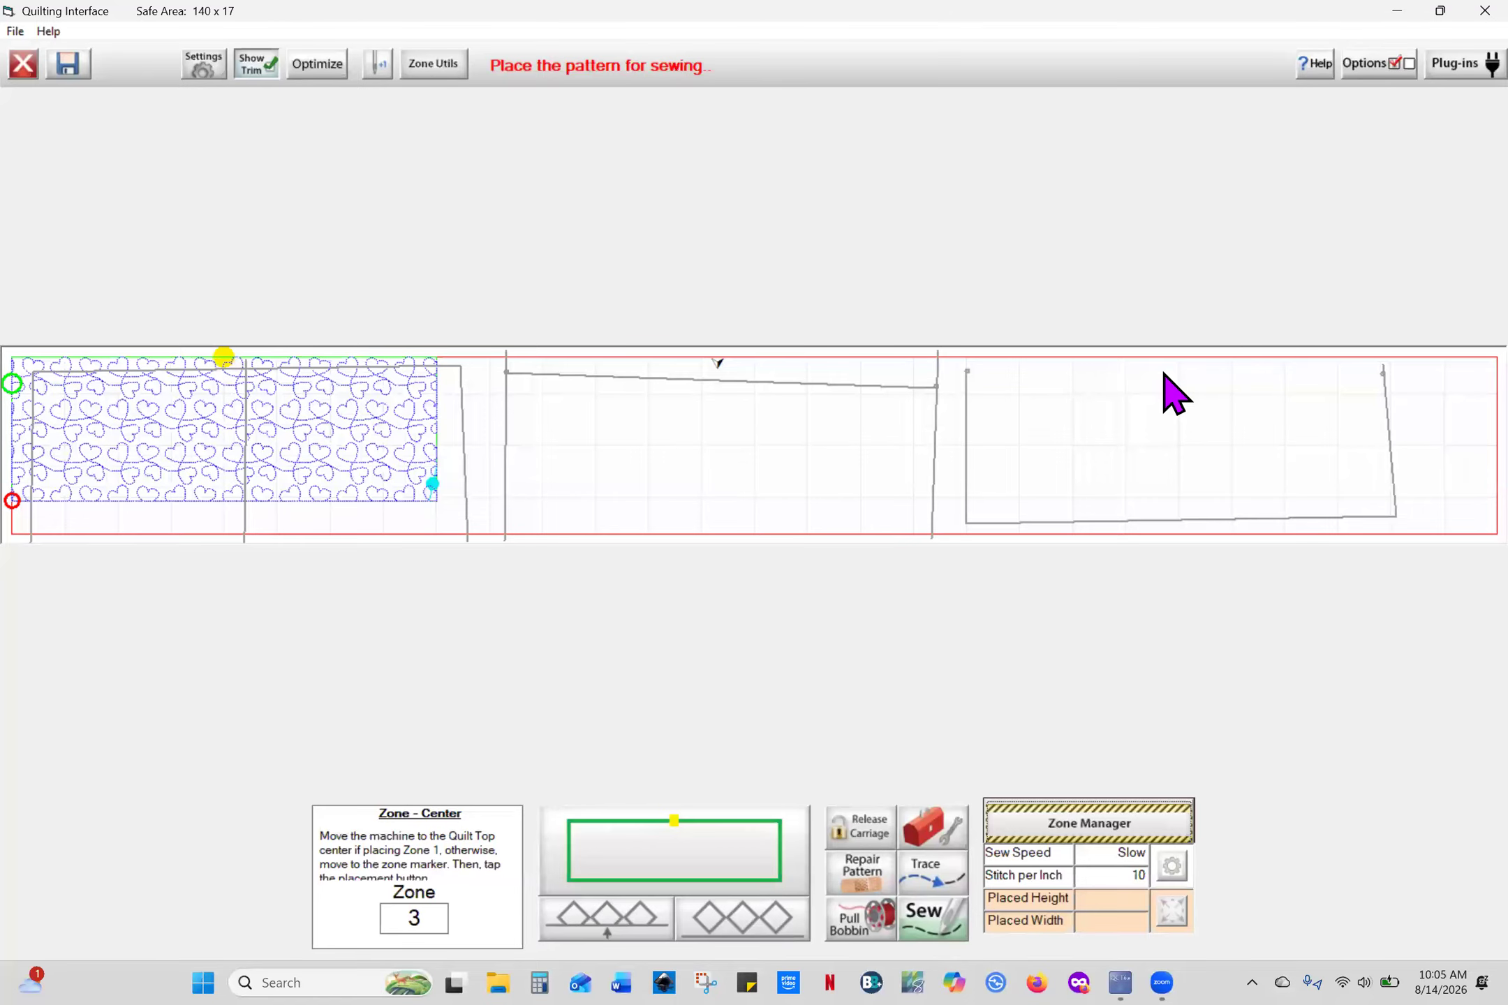
{"action": "left_click", "coordinate": [715, 864]}
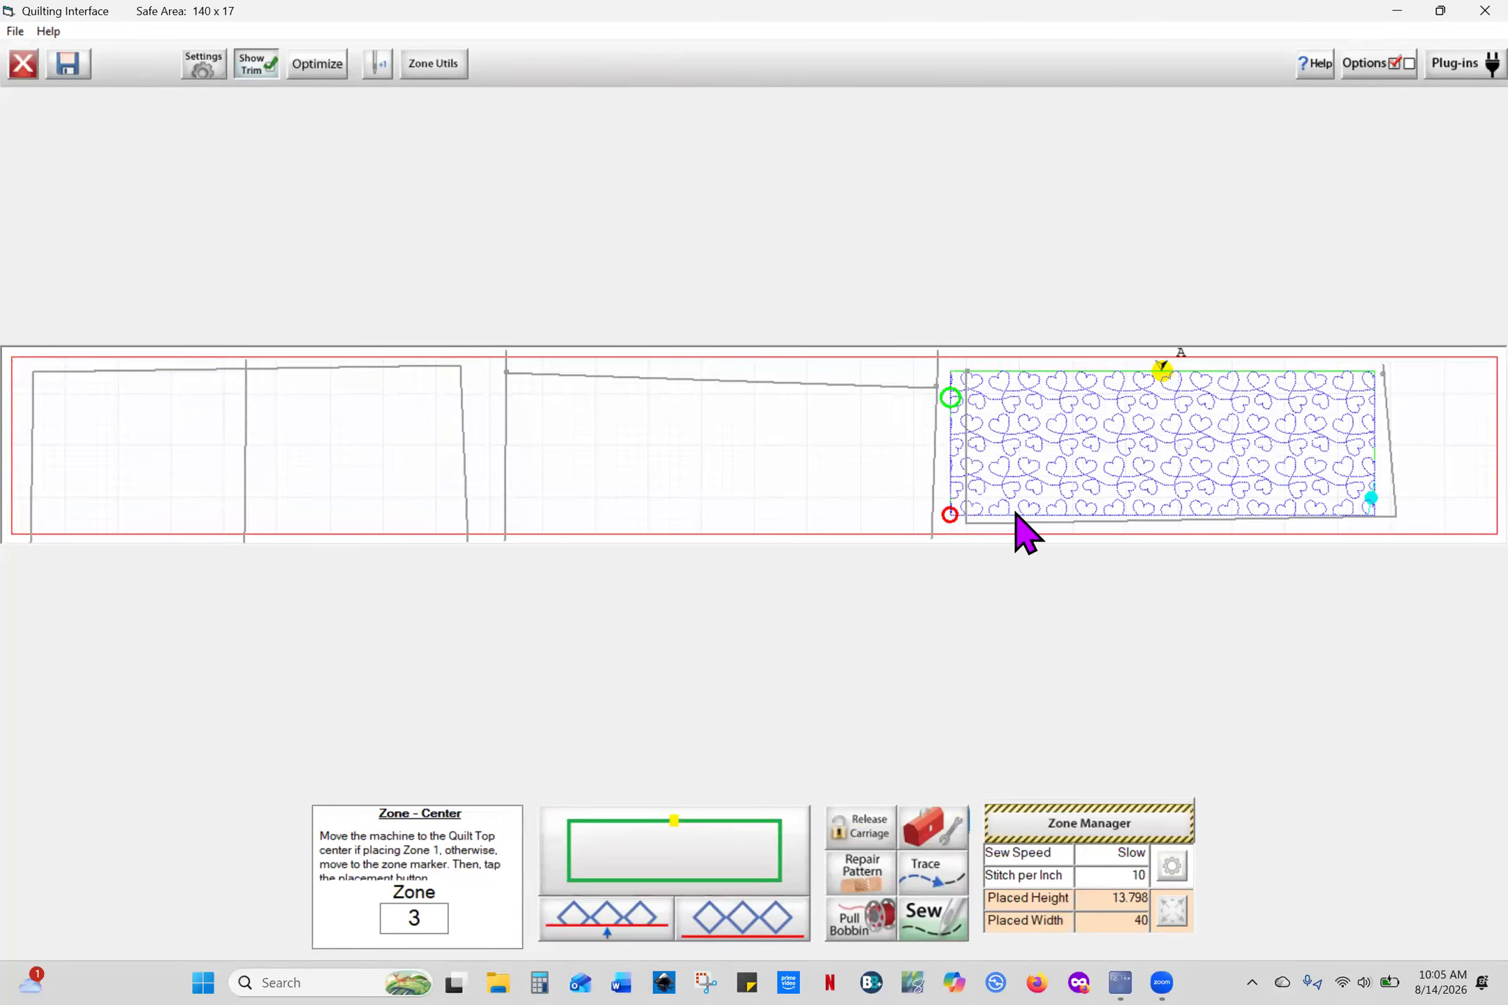
{"action": "left_click", "coordinate": [686, 838]}
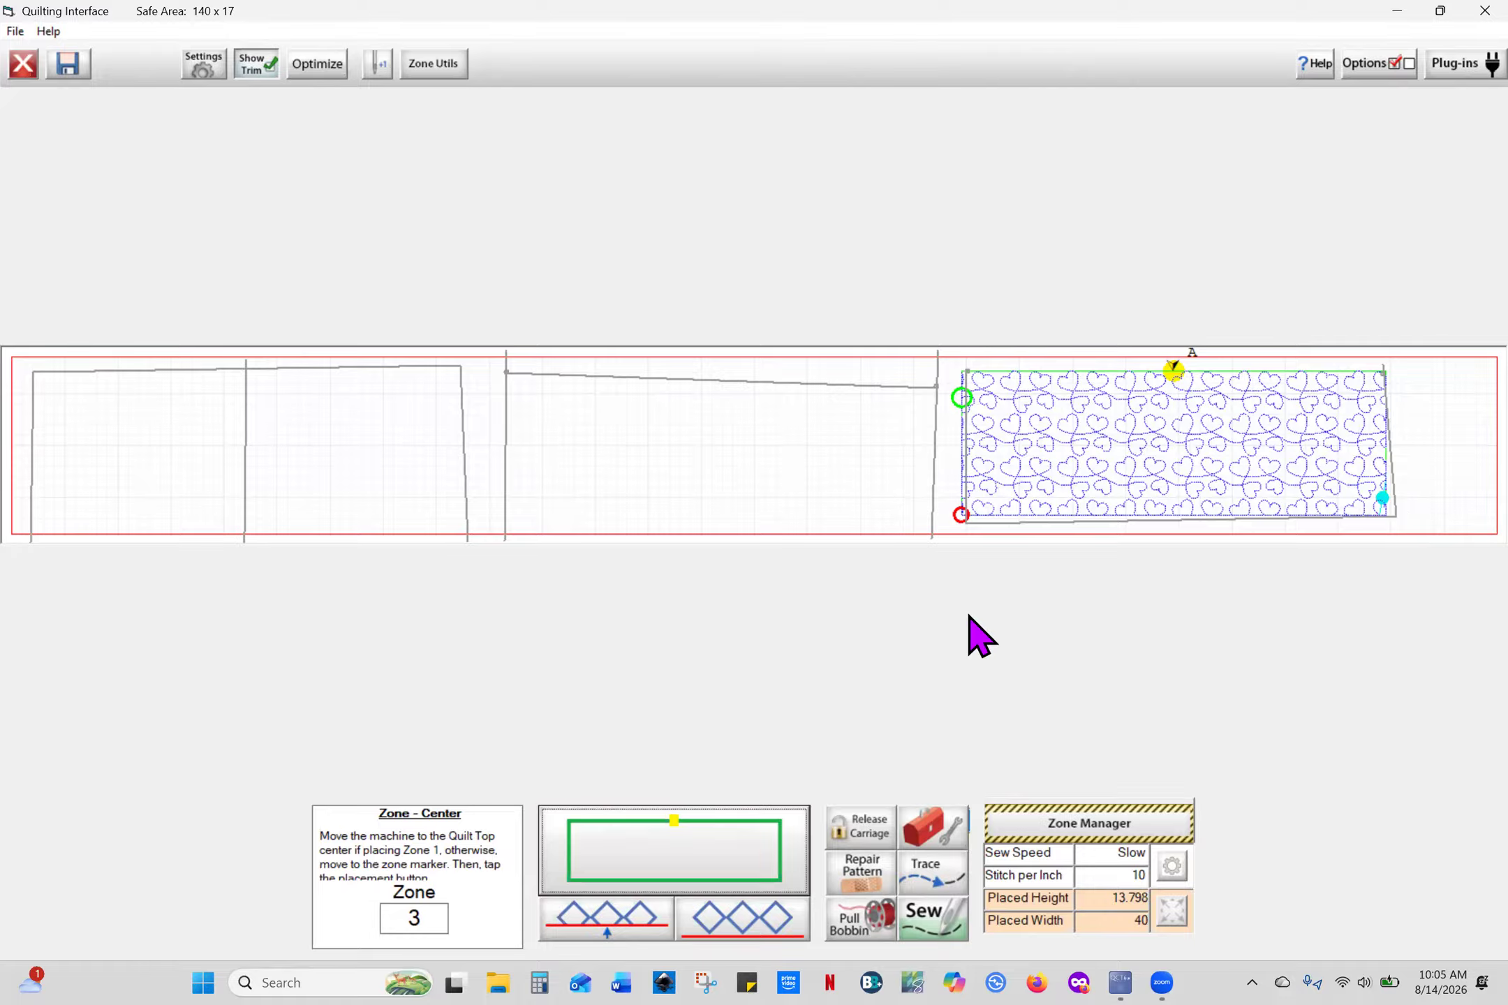
Change the zone placement preference from Center to 4 Point
{"action": "left_click", "coordinate": [1050, 831]}
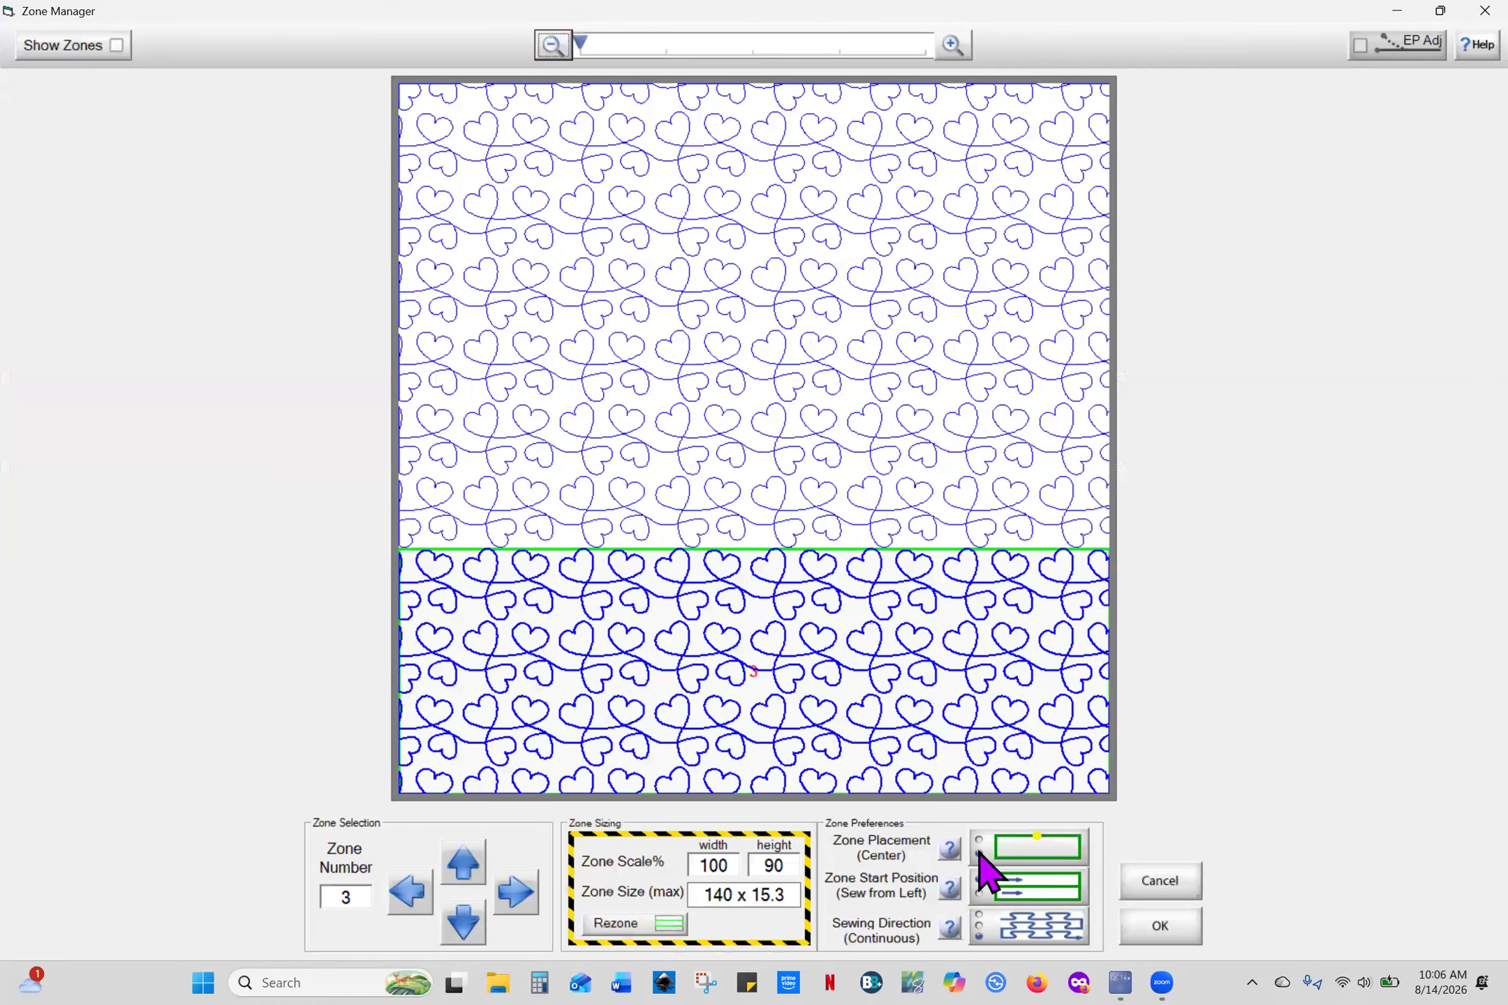
{"action": "left_click", "coordinate": [981, 855]}
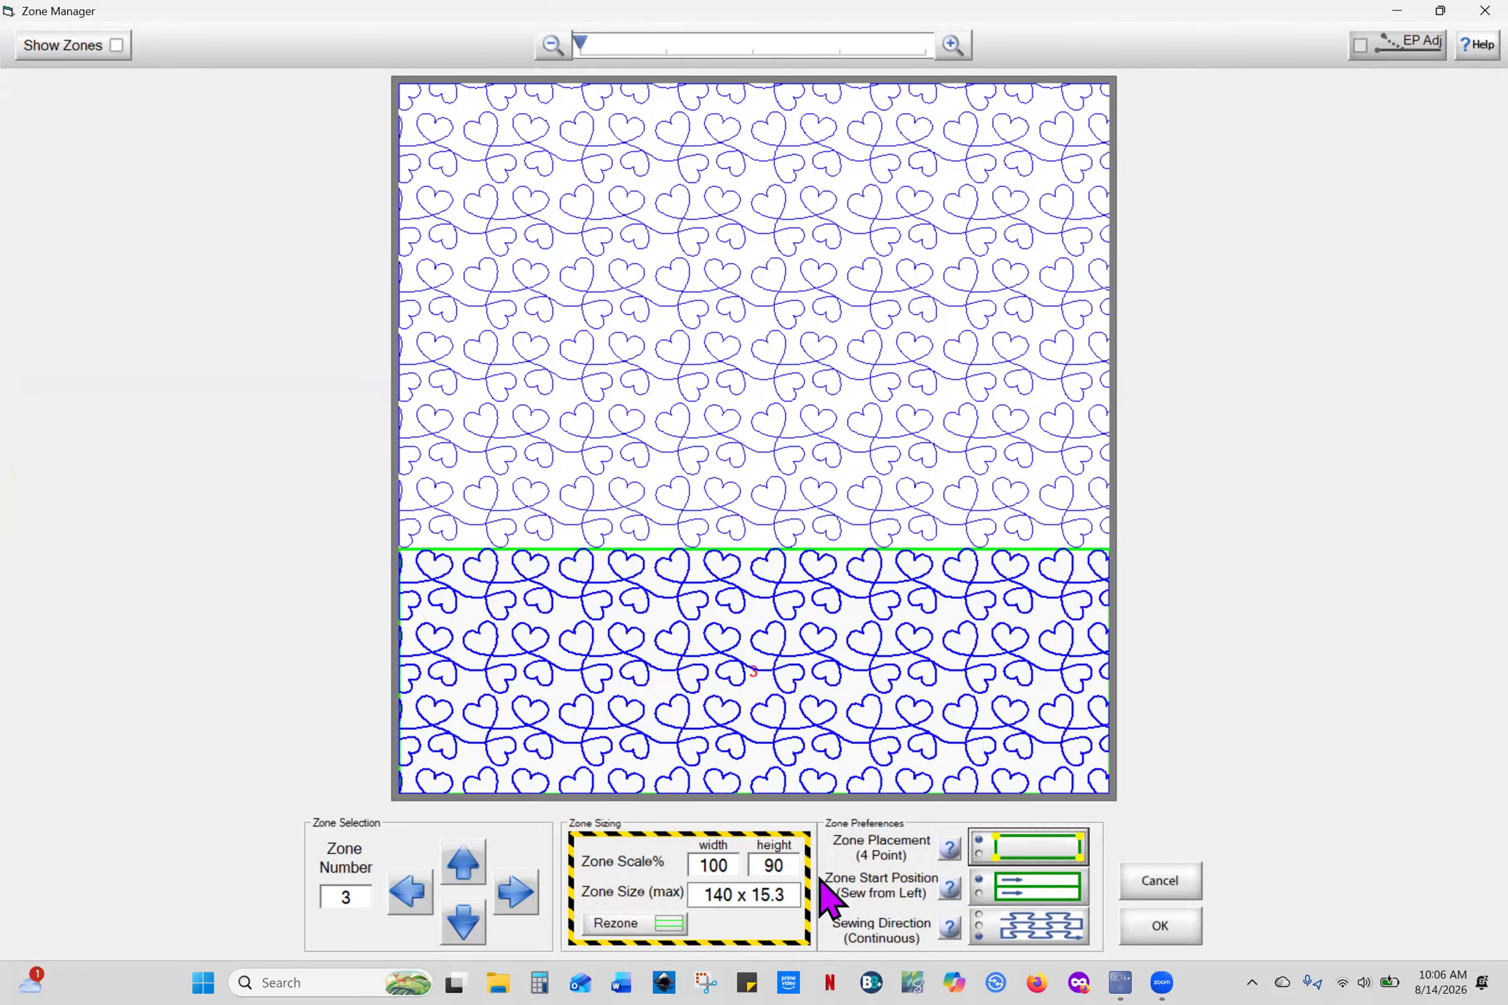
{"action": "left_click", "coordinate": [1160, 926]}
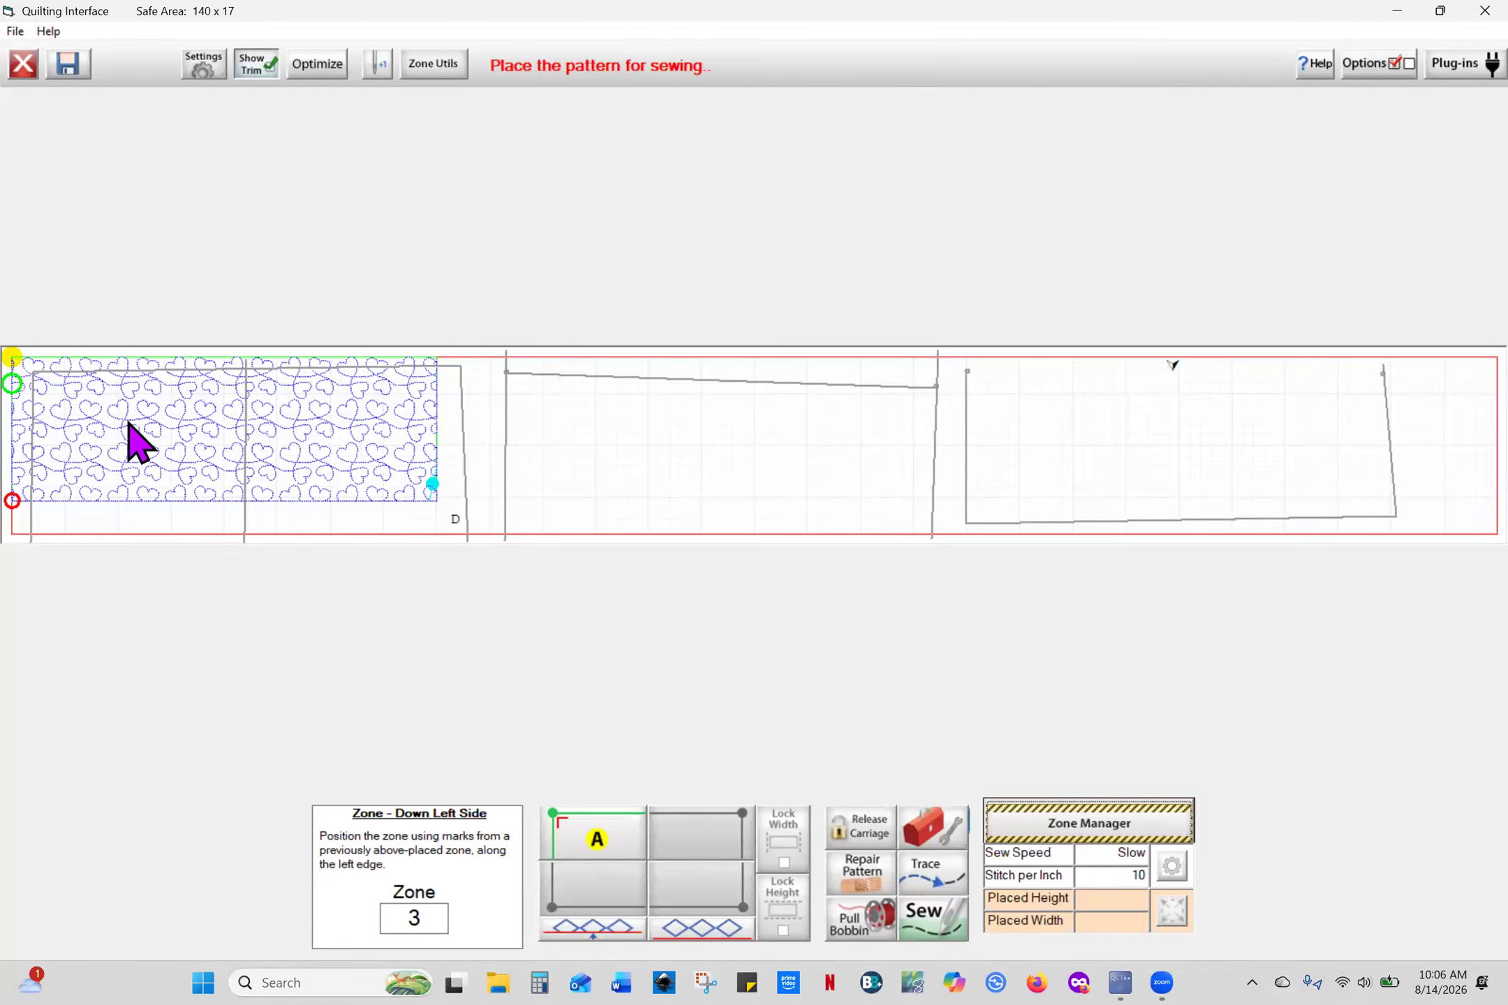
Place zone 3's corners A and B at the two top corners of the first quilt outline
{"action": "left_click", "coordinate": [33, 373]}
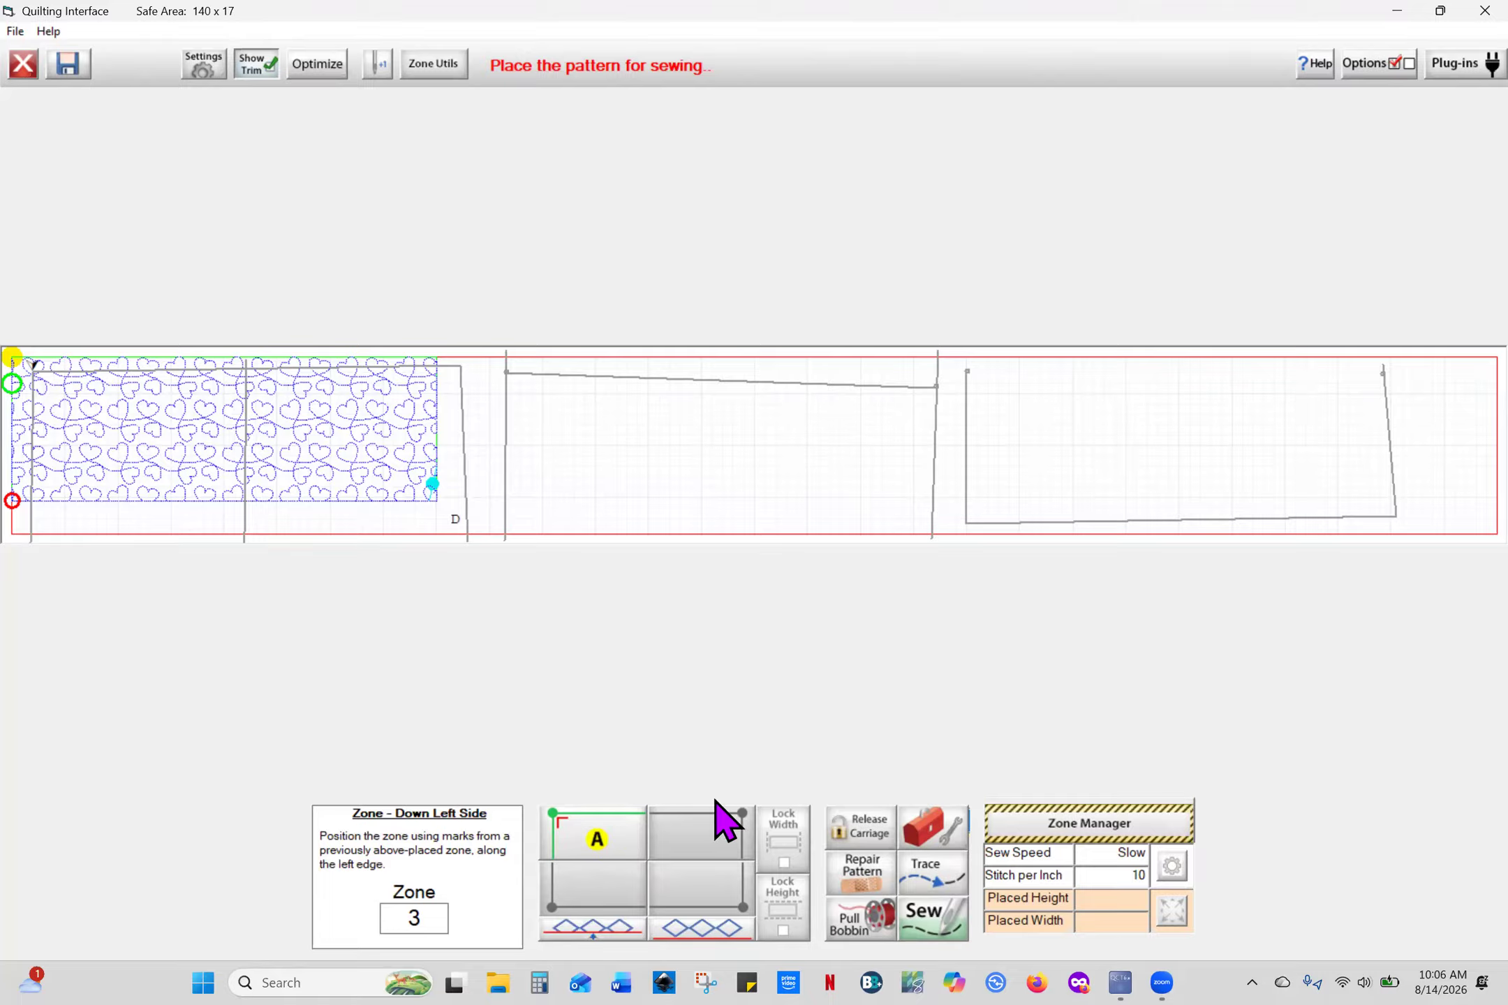
{"action": "left_click", "coordinate": [598, 842]}
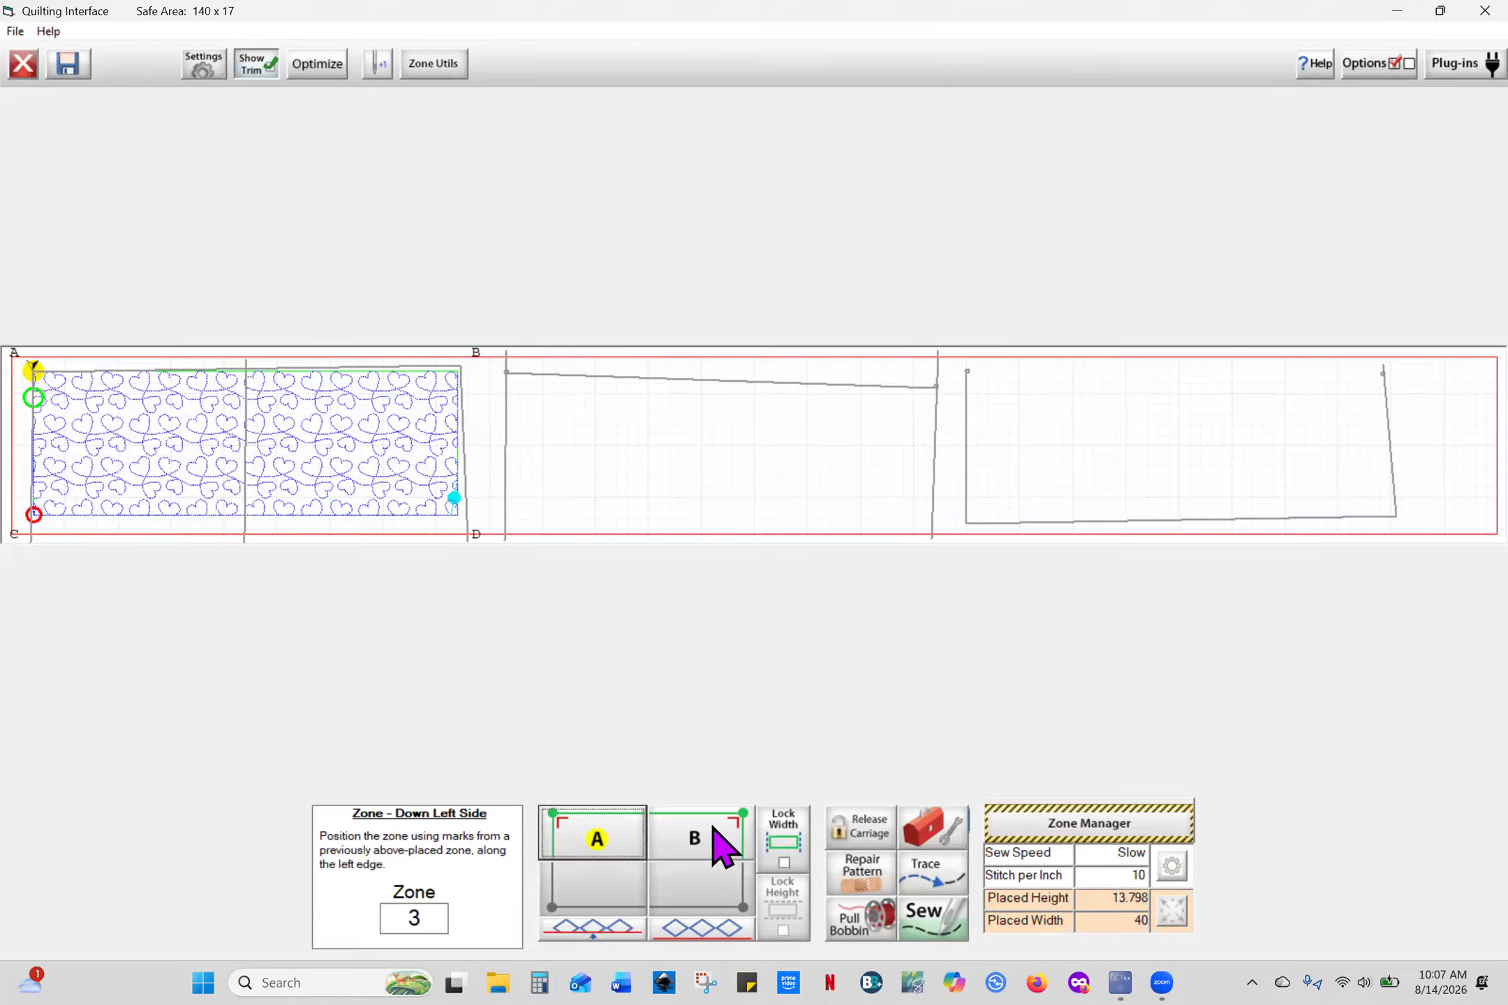
{"action": "left_click", "coordinate": [462, 371]}
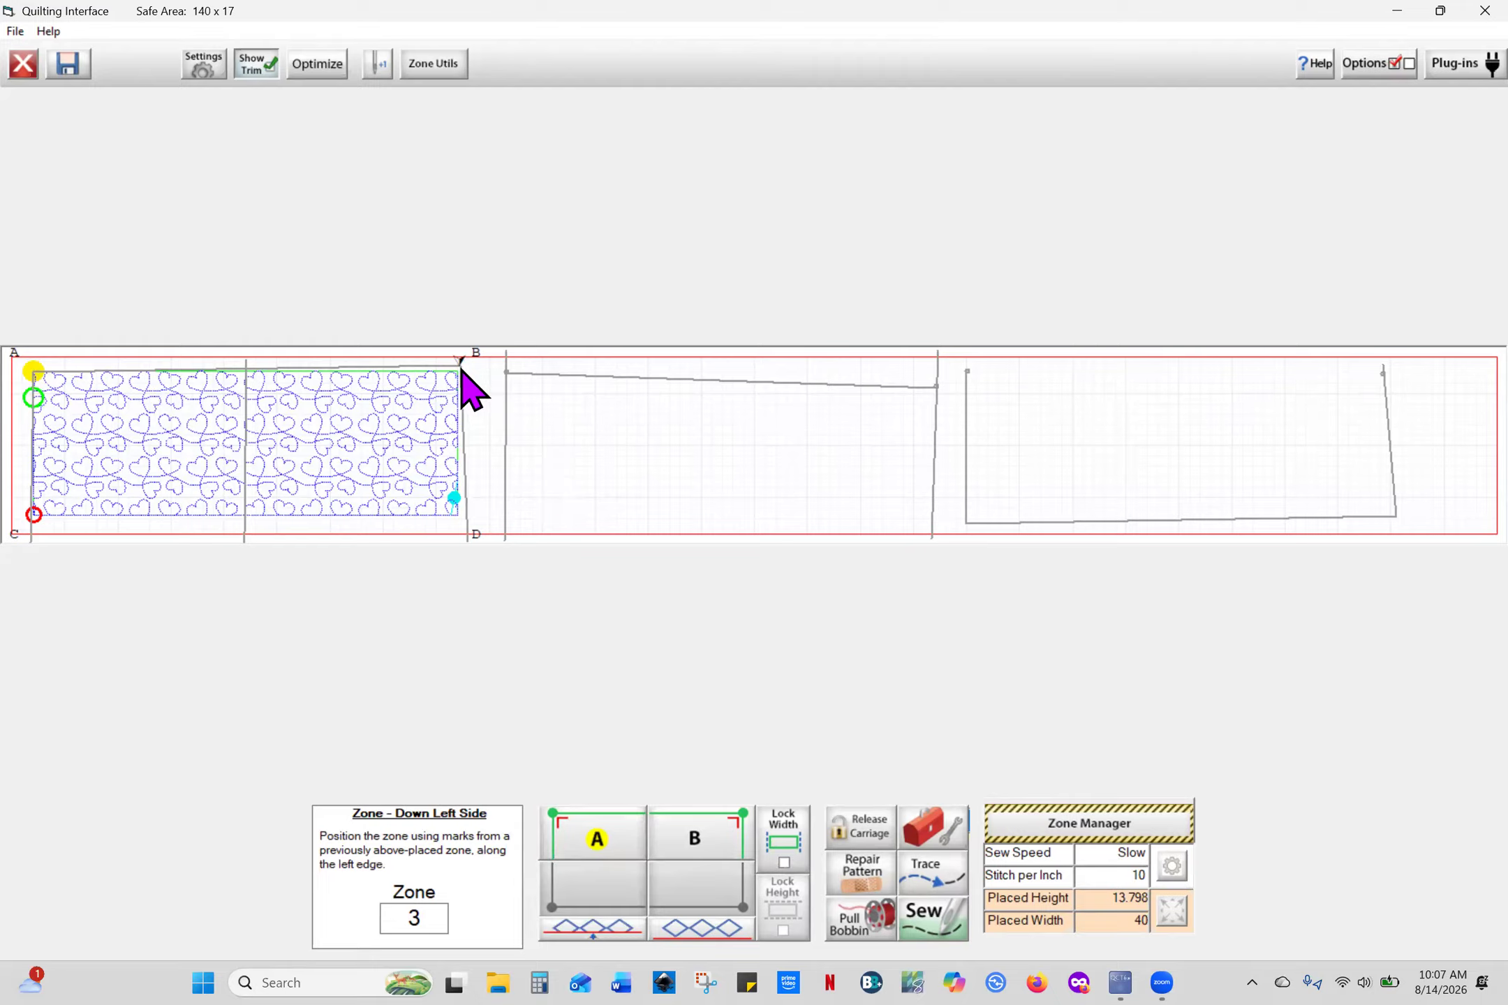
{"action": "left_click", "coordinate": [717, 834]}
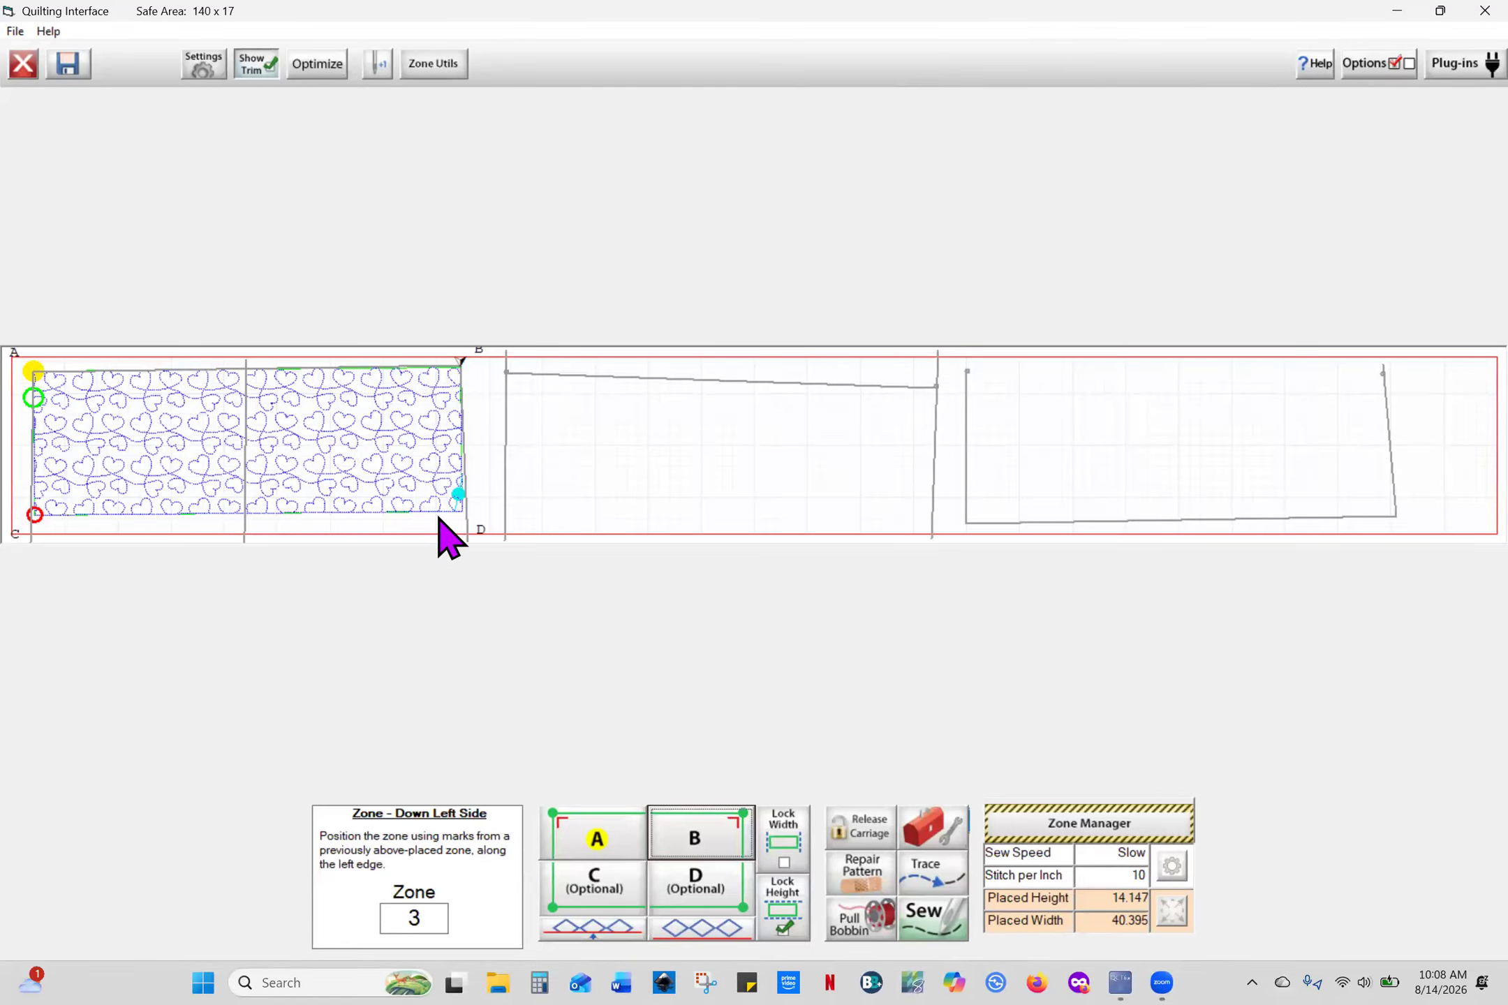
{"action": "left_click", "coordinate": [763, 896]}
Select zone 1 and place its corners A and B at the first outline's two top corners
{"action": "left_click", "coordinate": [1050, 830]}
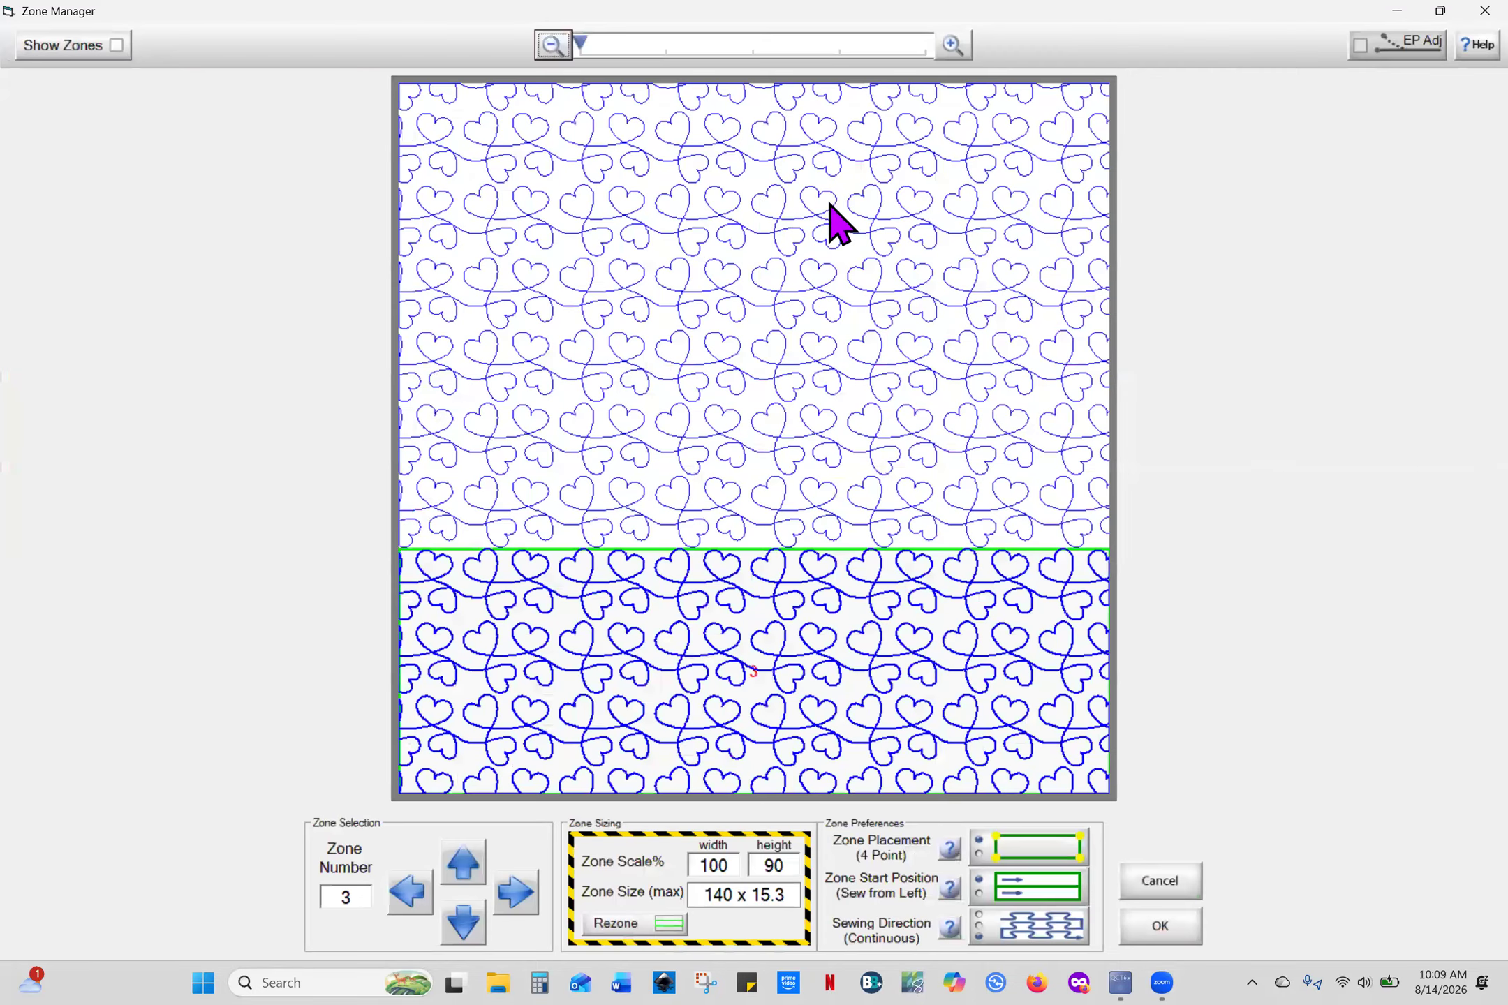
{"action": "left_click", "coordinate": [758, 198]}
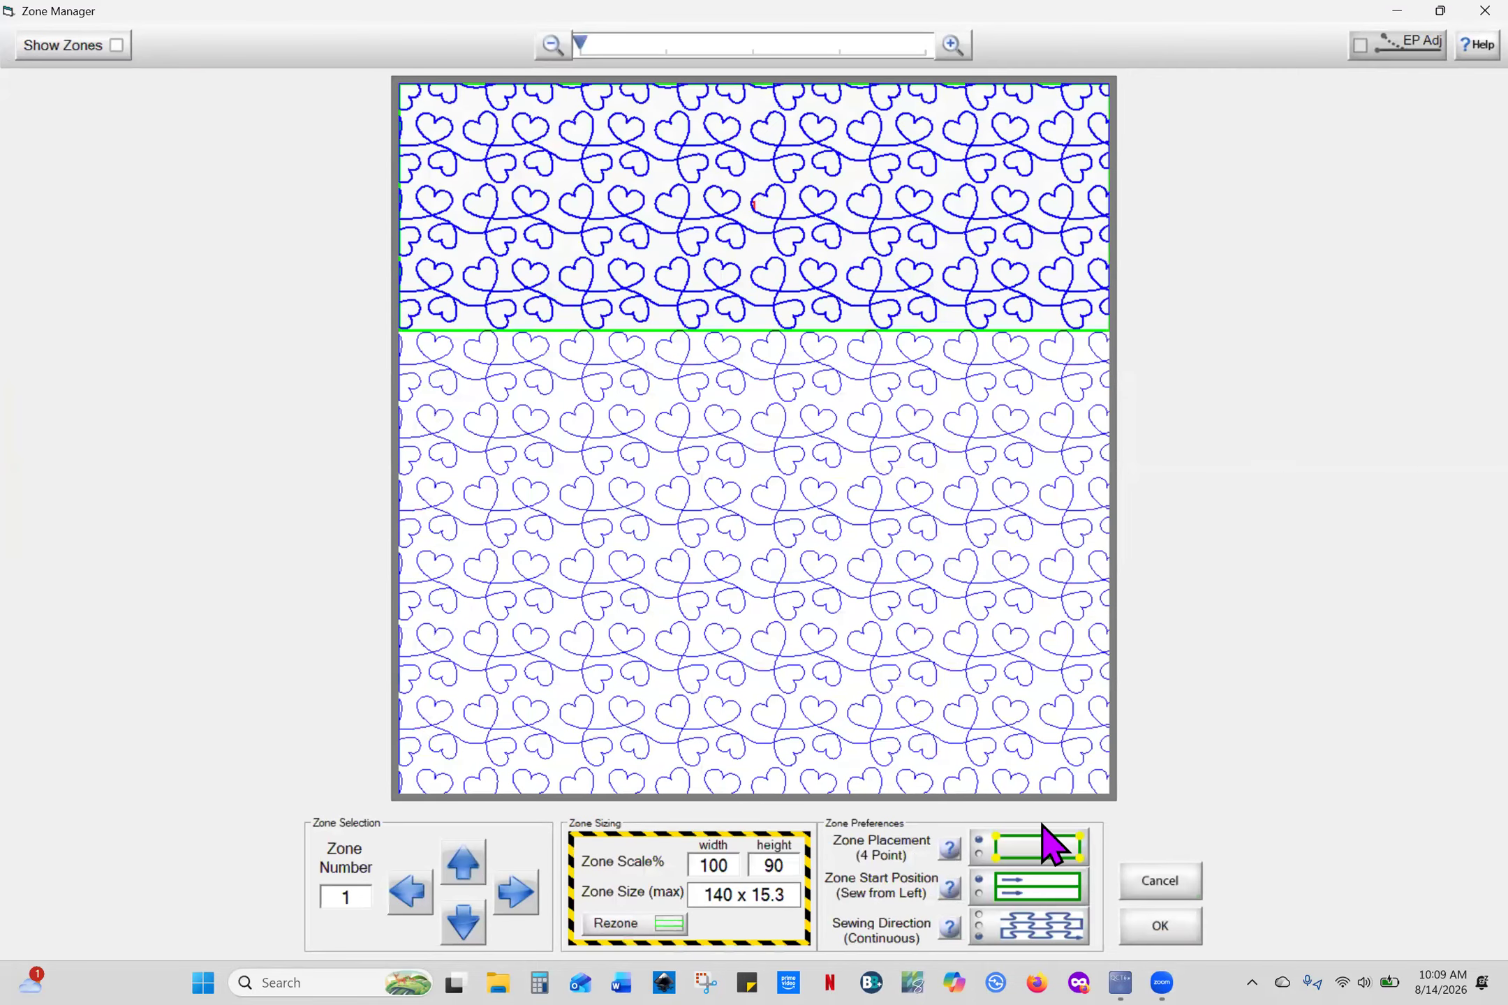
{"action": "left_click", "coordinate": [1162, 932]}
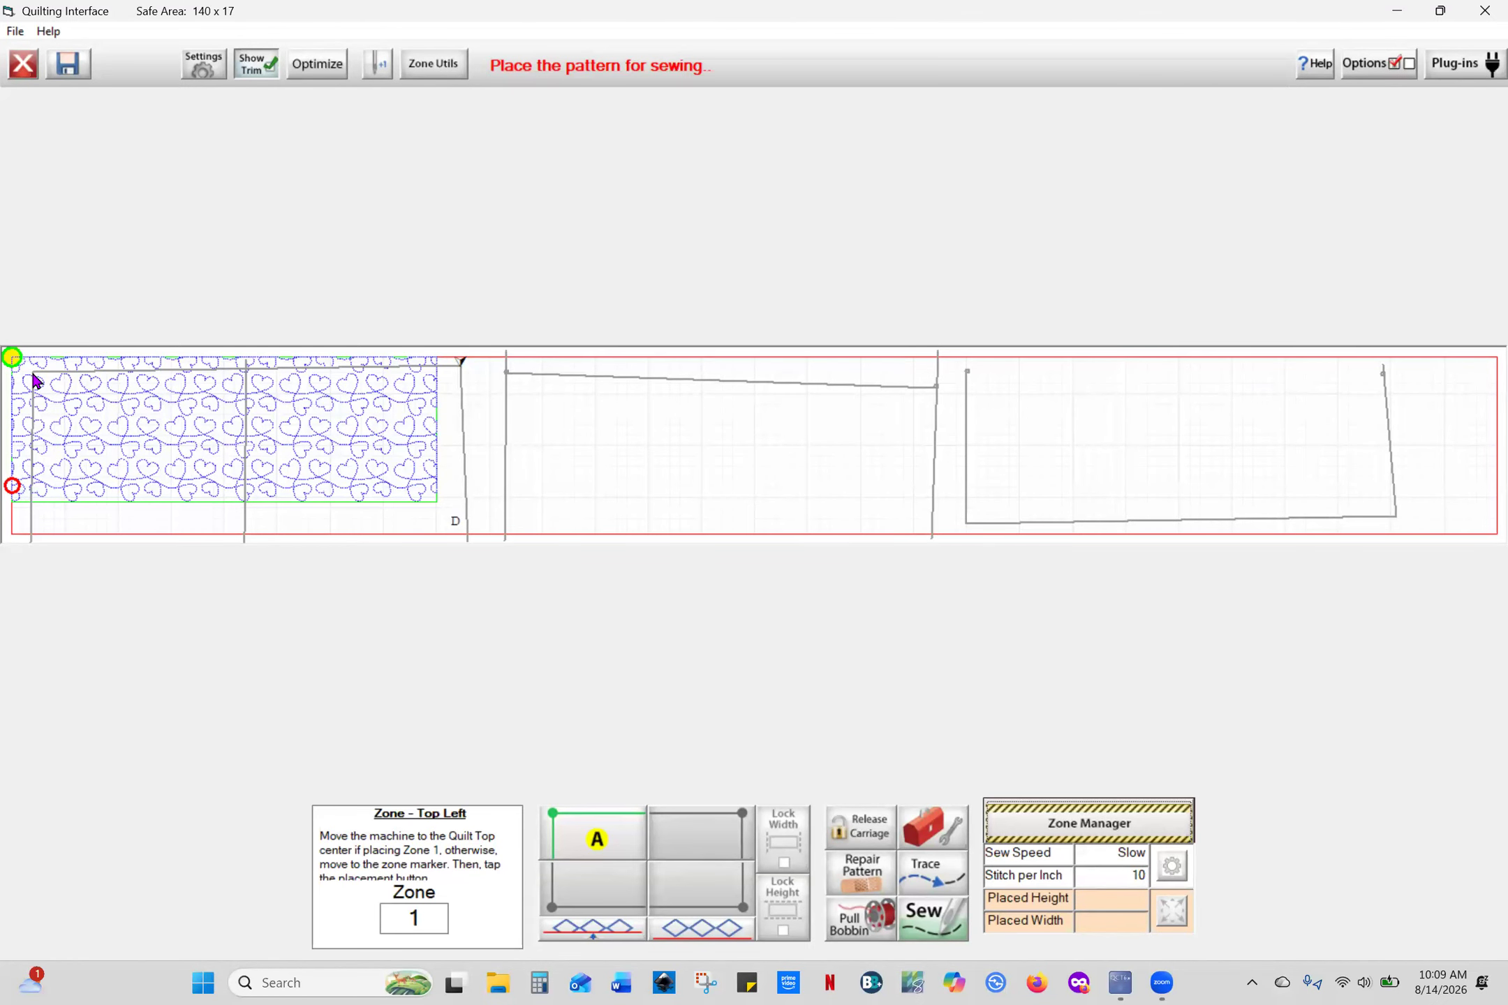
{"action": "left_click", "coordinate": [598, 844]}
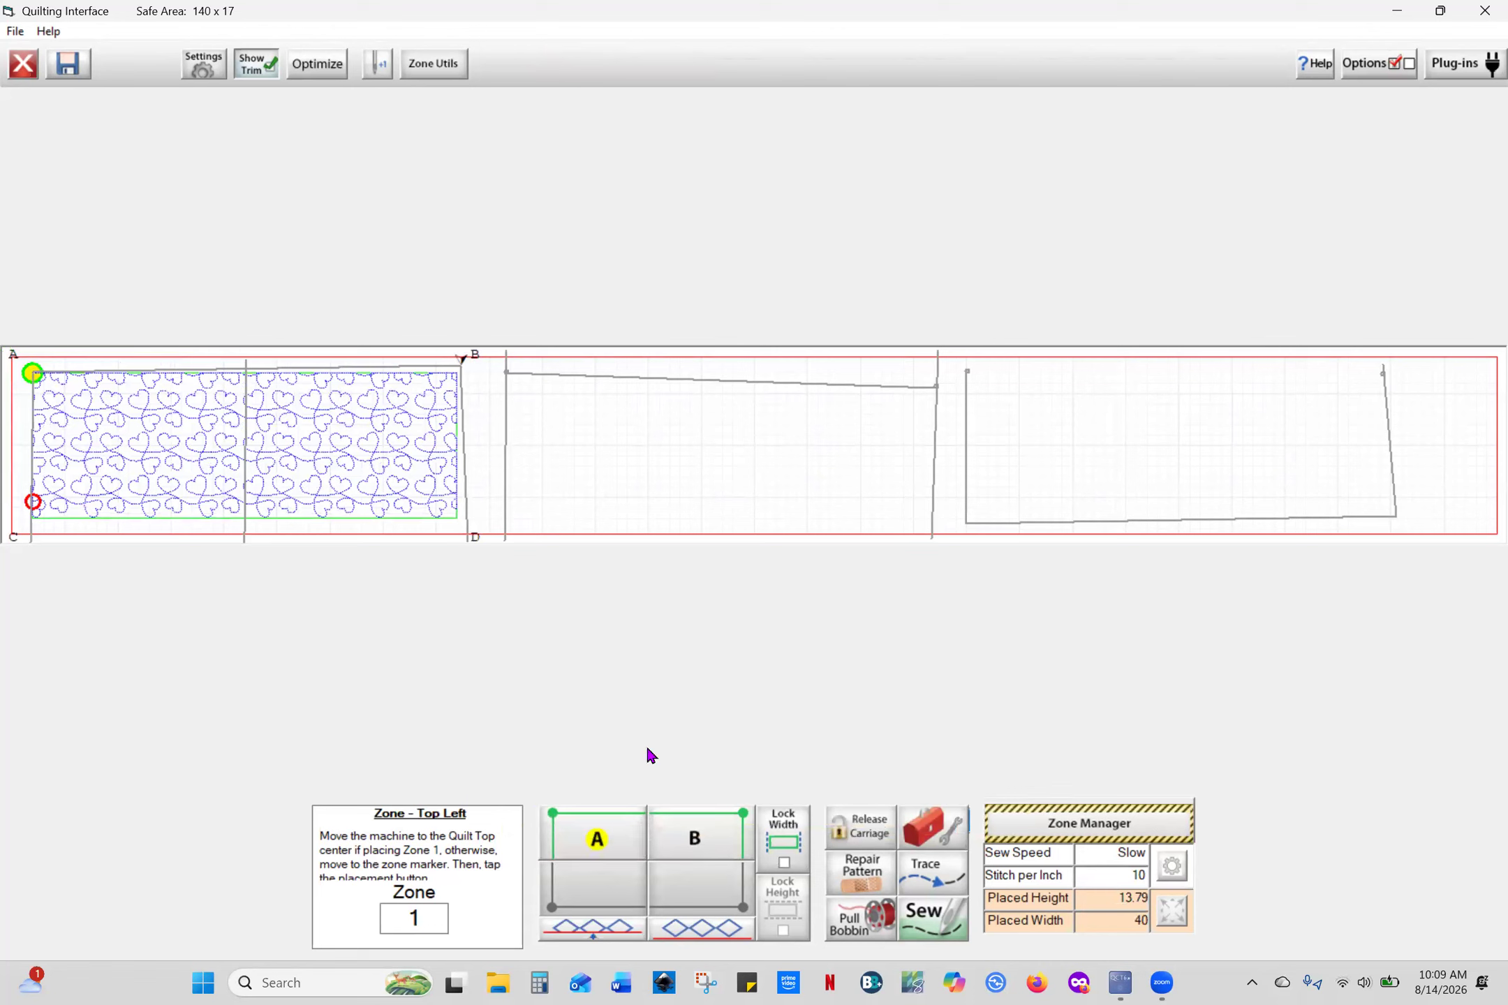
{"action": "left_click", "coordinate": [701, 835]}
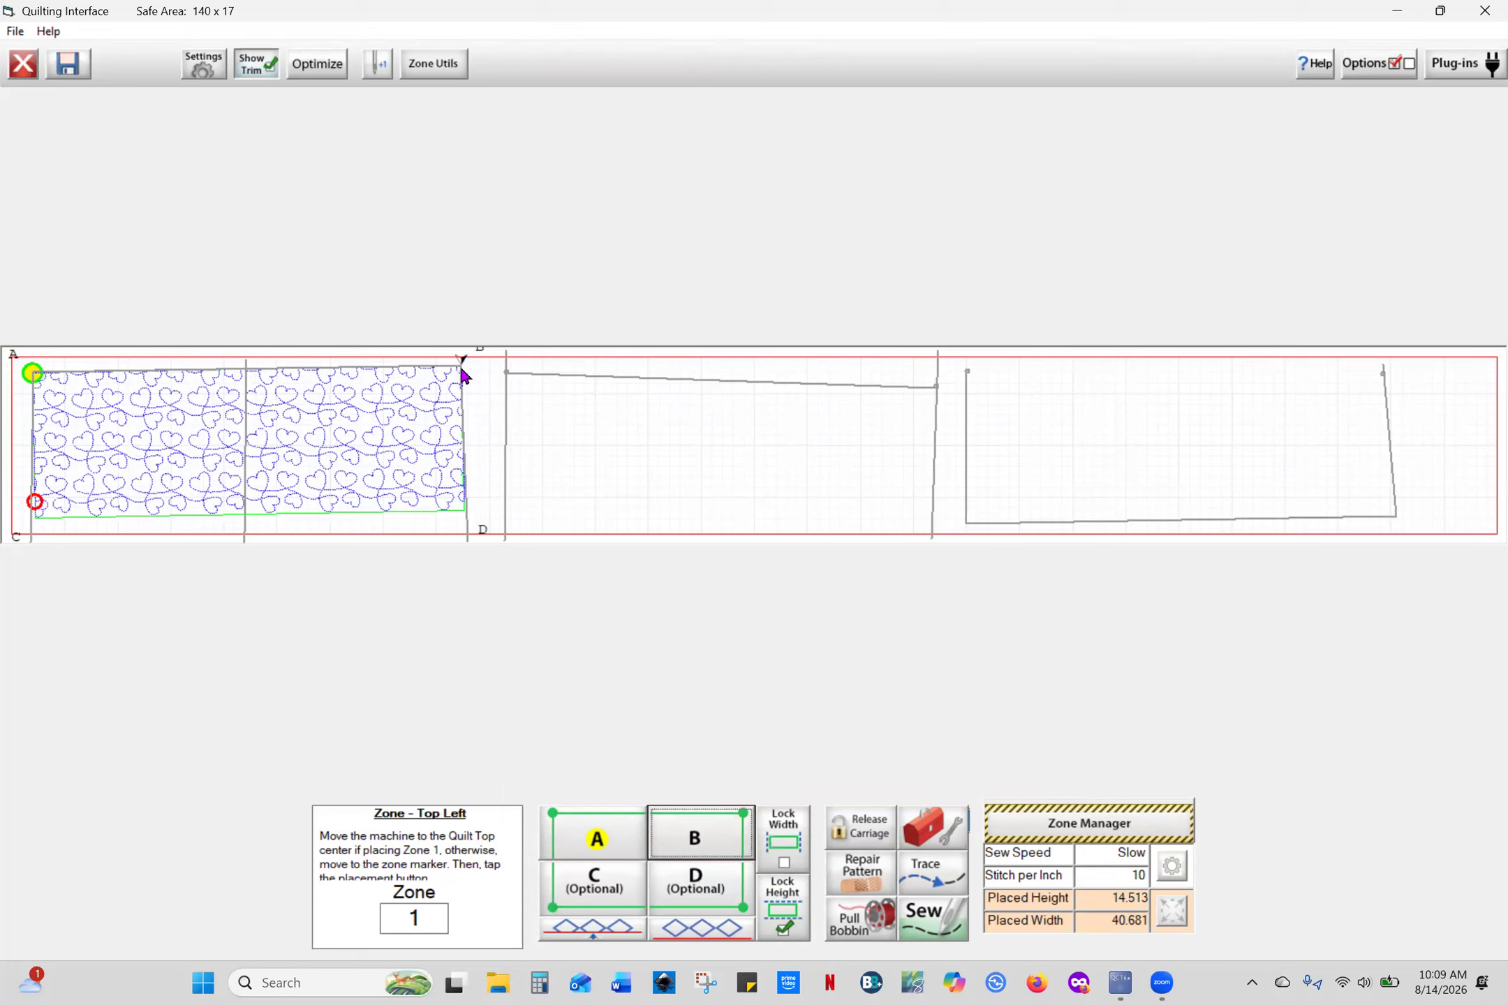
Fit zone 1's lower corners D and C to the right and left sides of the first outline
{"action": "left_click", "coordinate": [470, 452]}
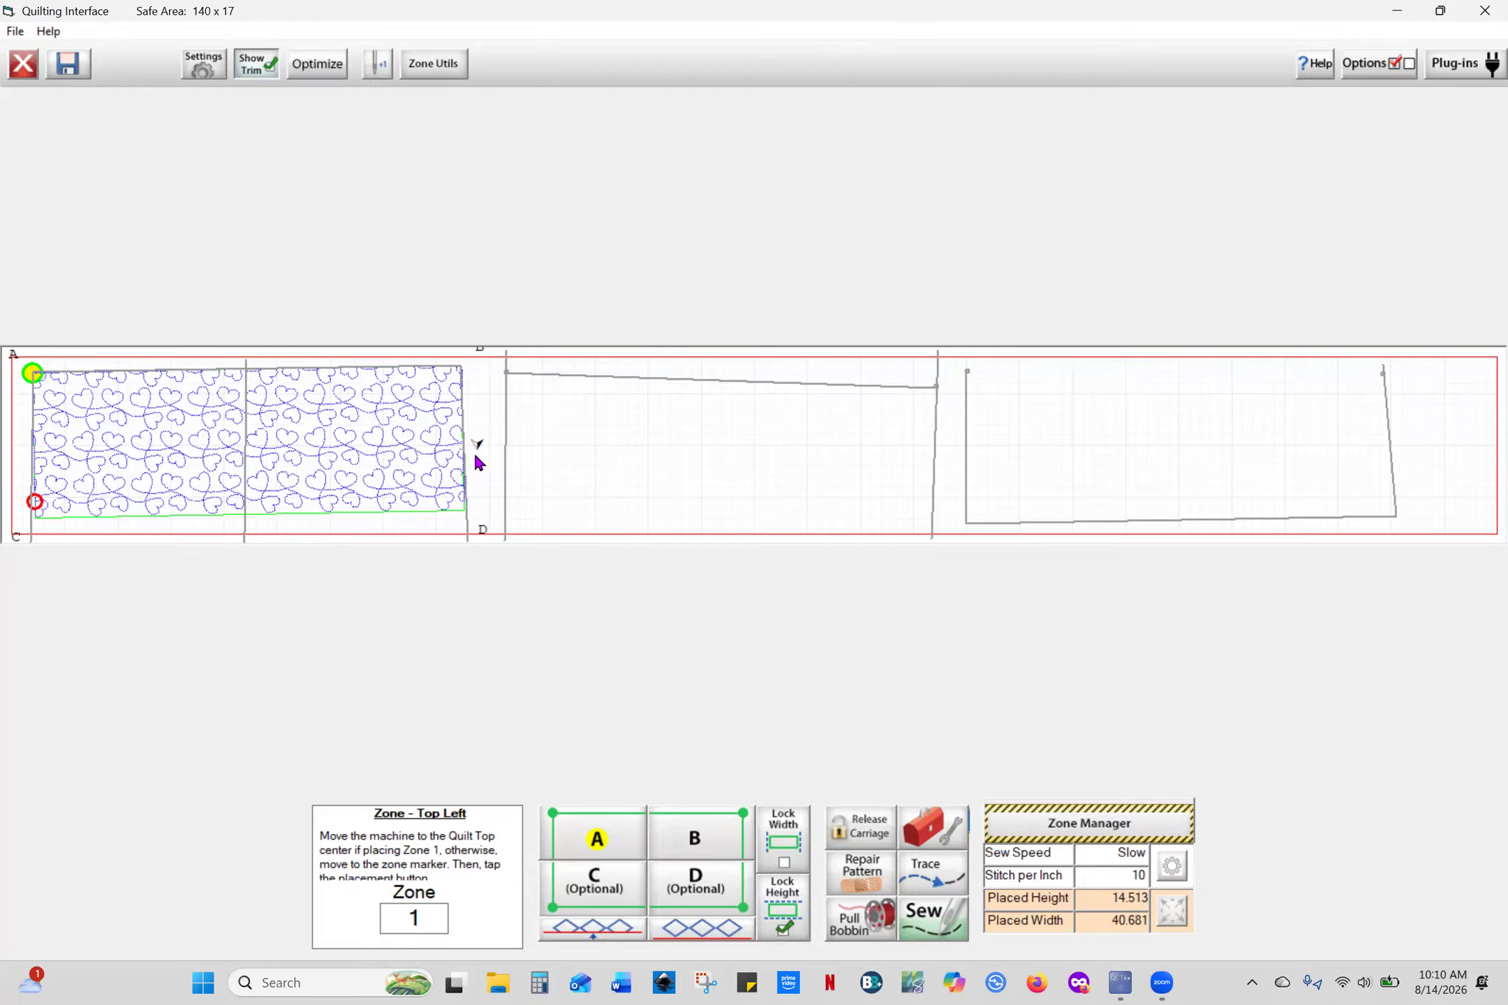
{"action": "left_click", "coordinate": [712, 899]}
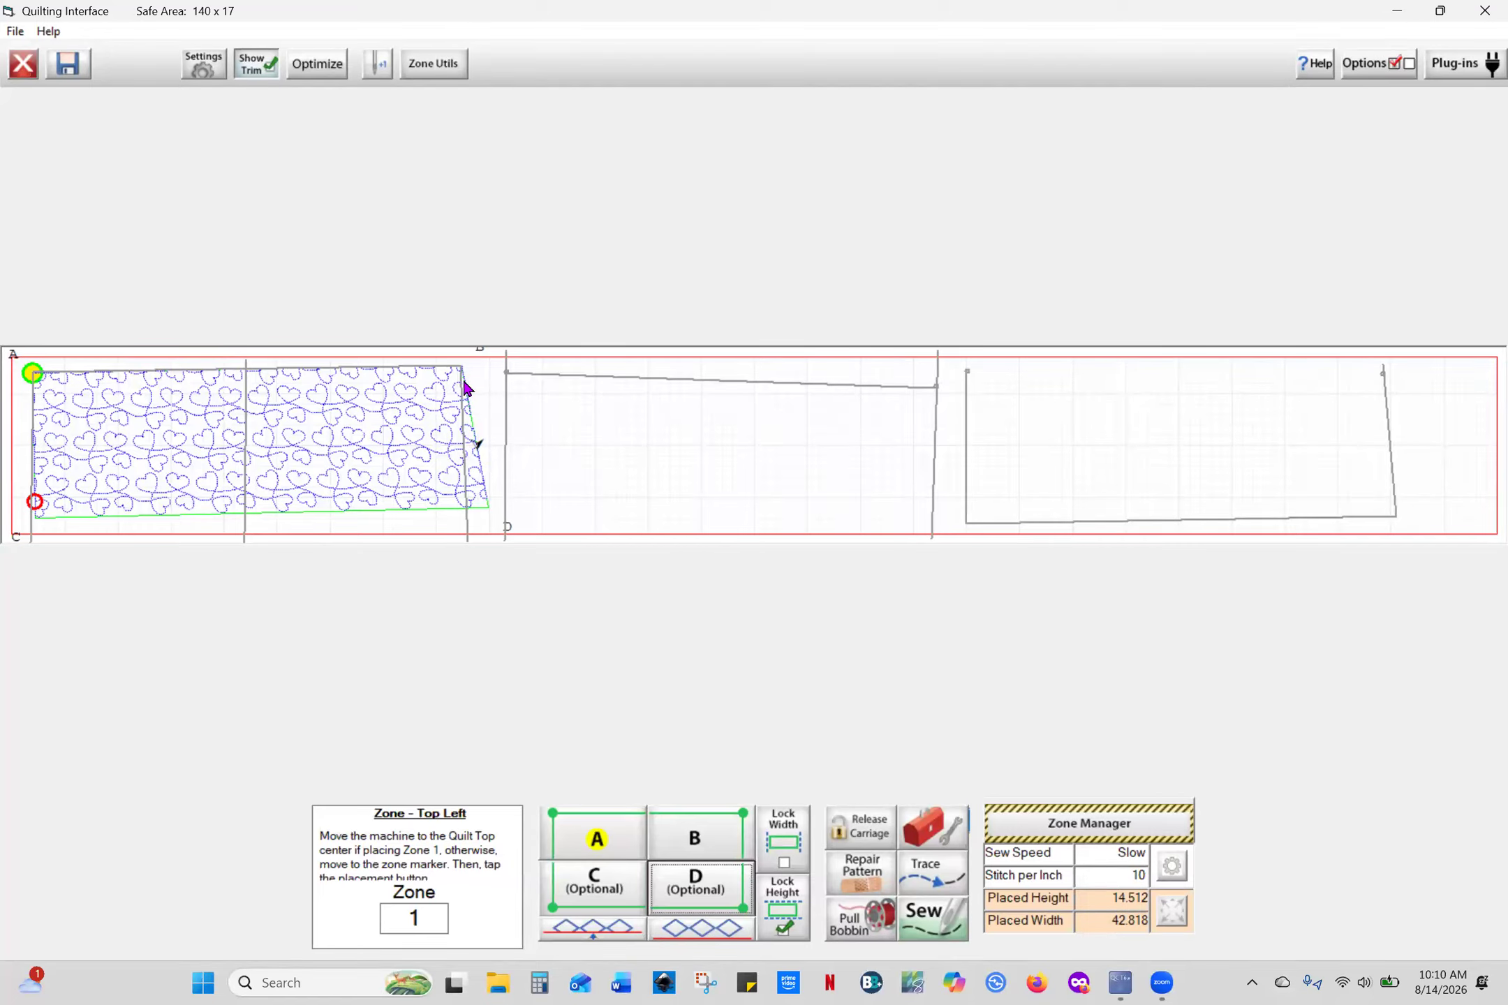
{"action": "left_click", "coordinate": [468, 507]}
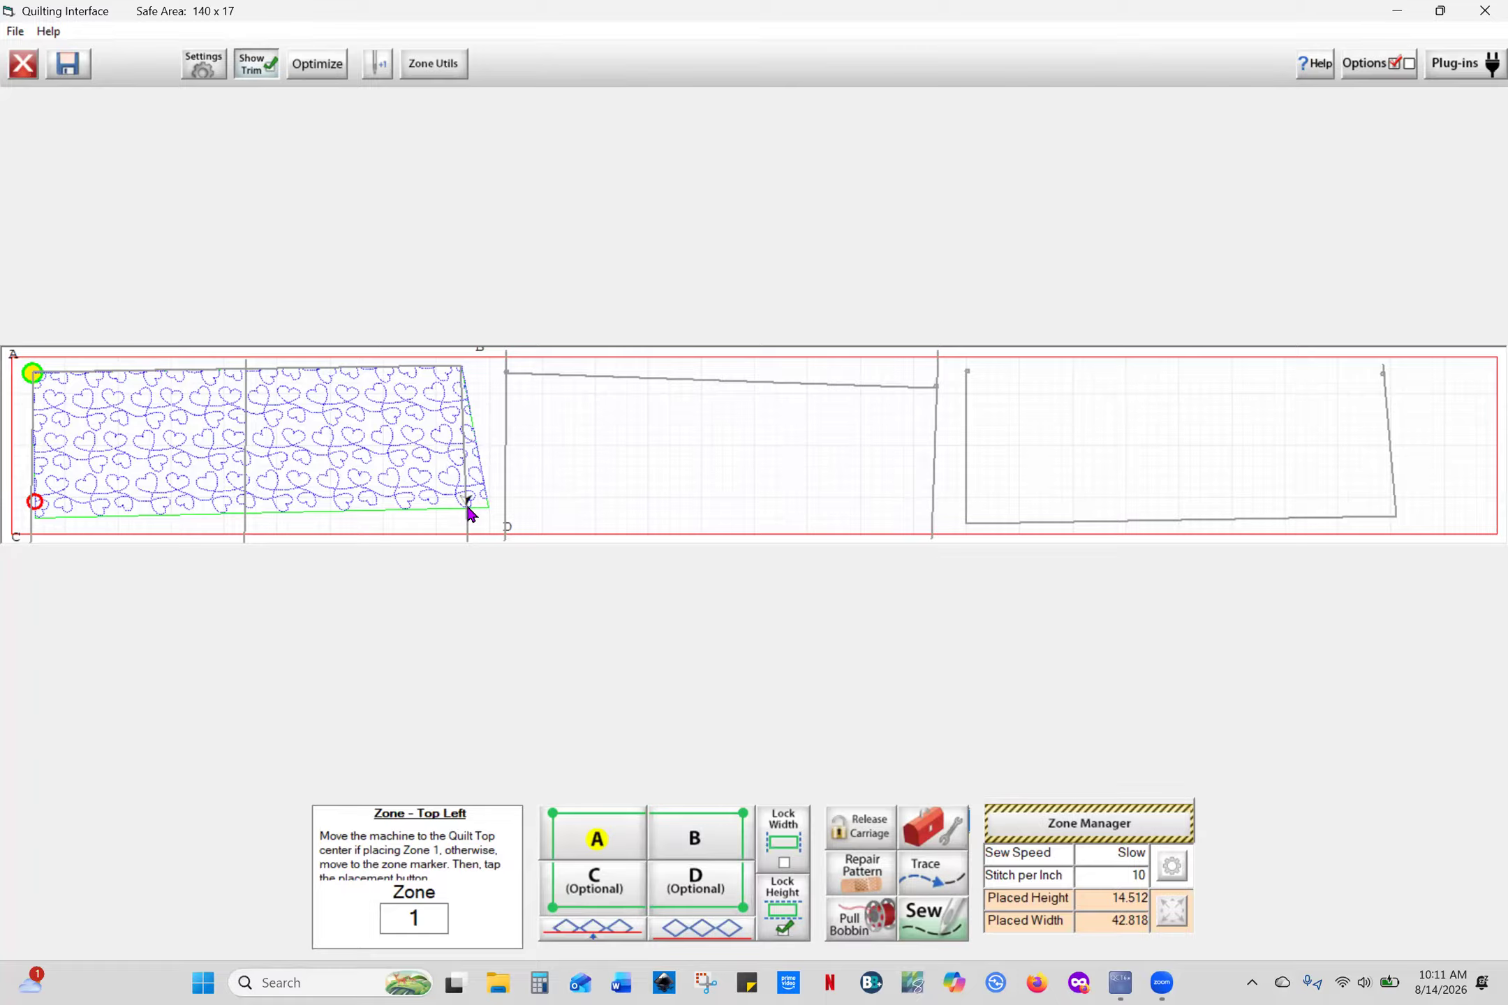
{"action": "left_click", "coordinate": [699, 883]}
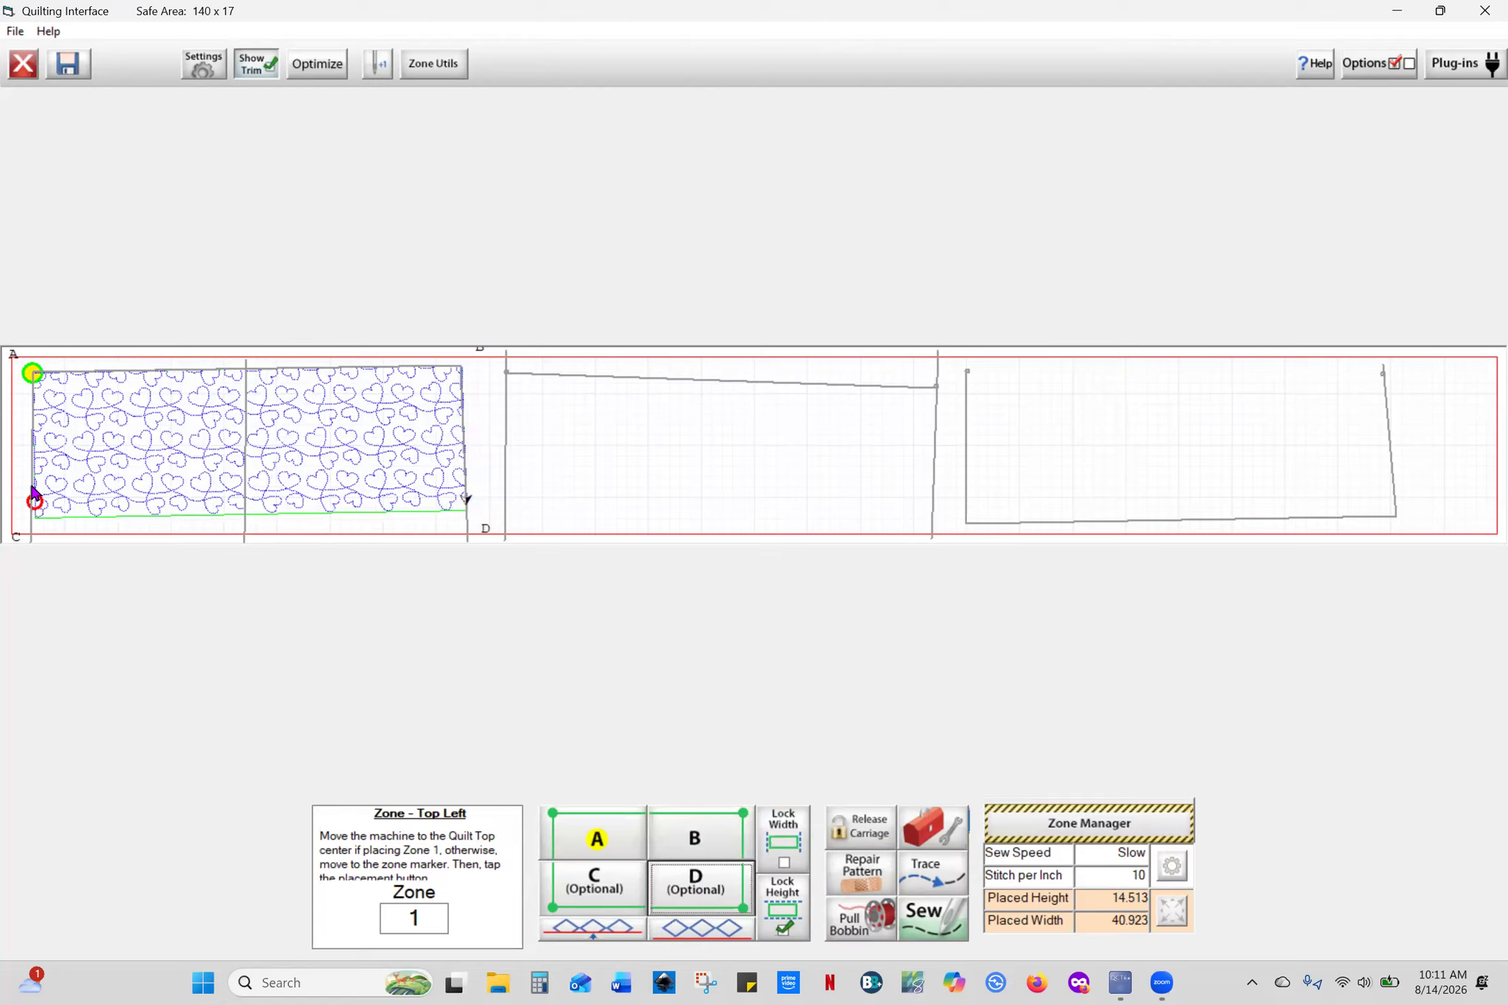
{"action": "left_click", "coordinate": [30, 526]}
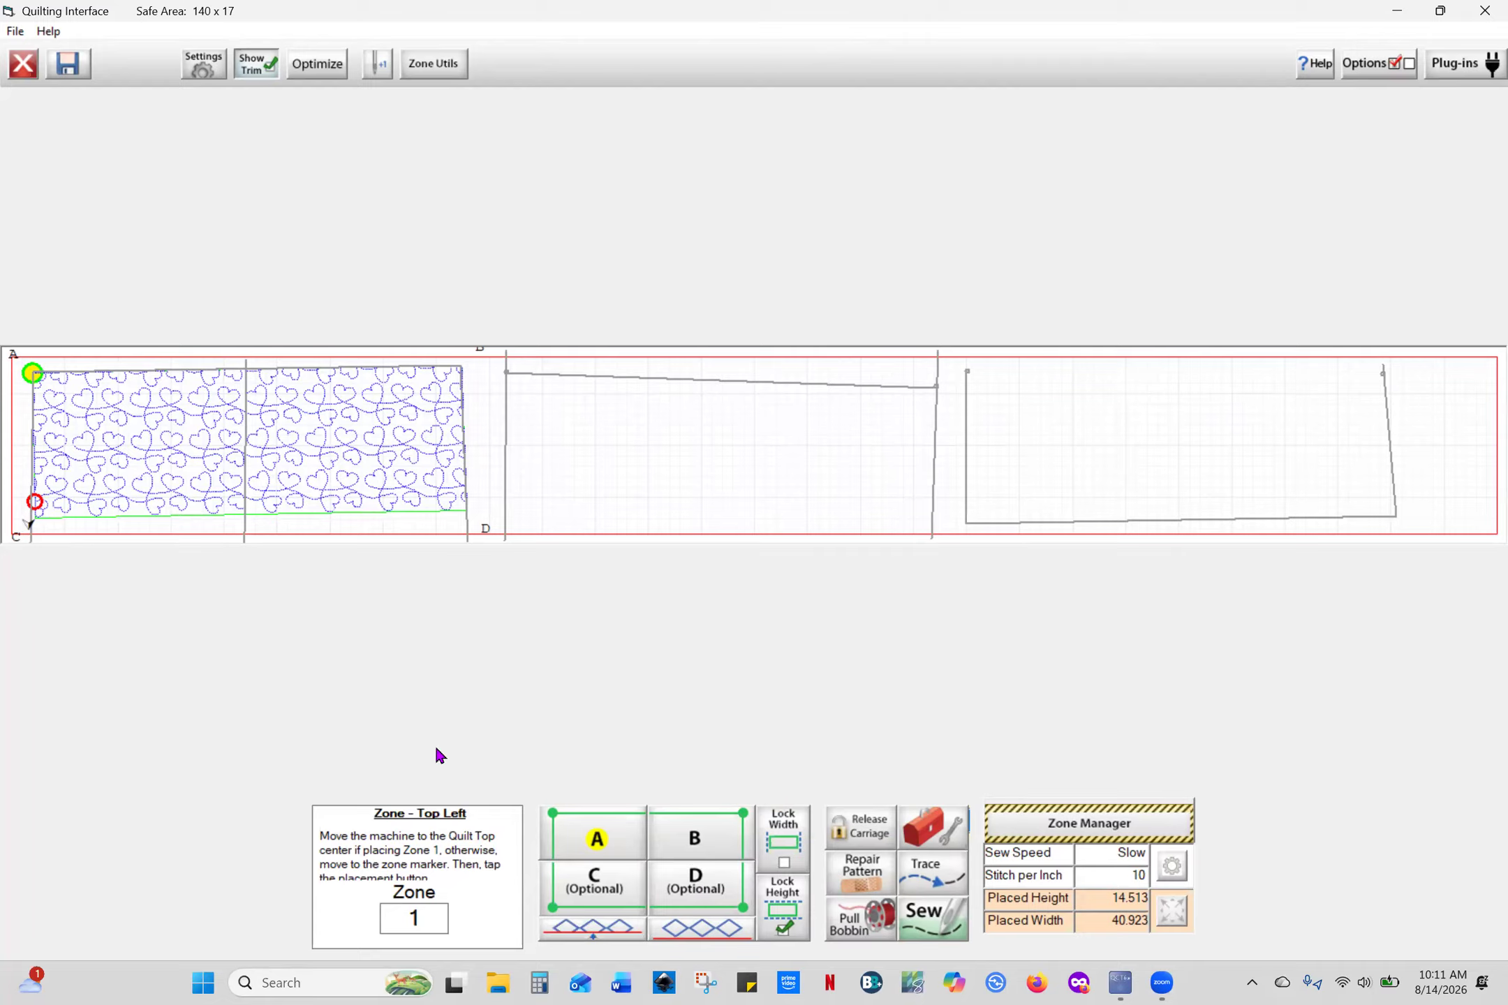
{"action": "left_click", "coordinate": [586, 892]}
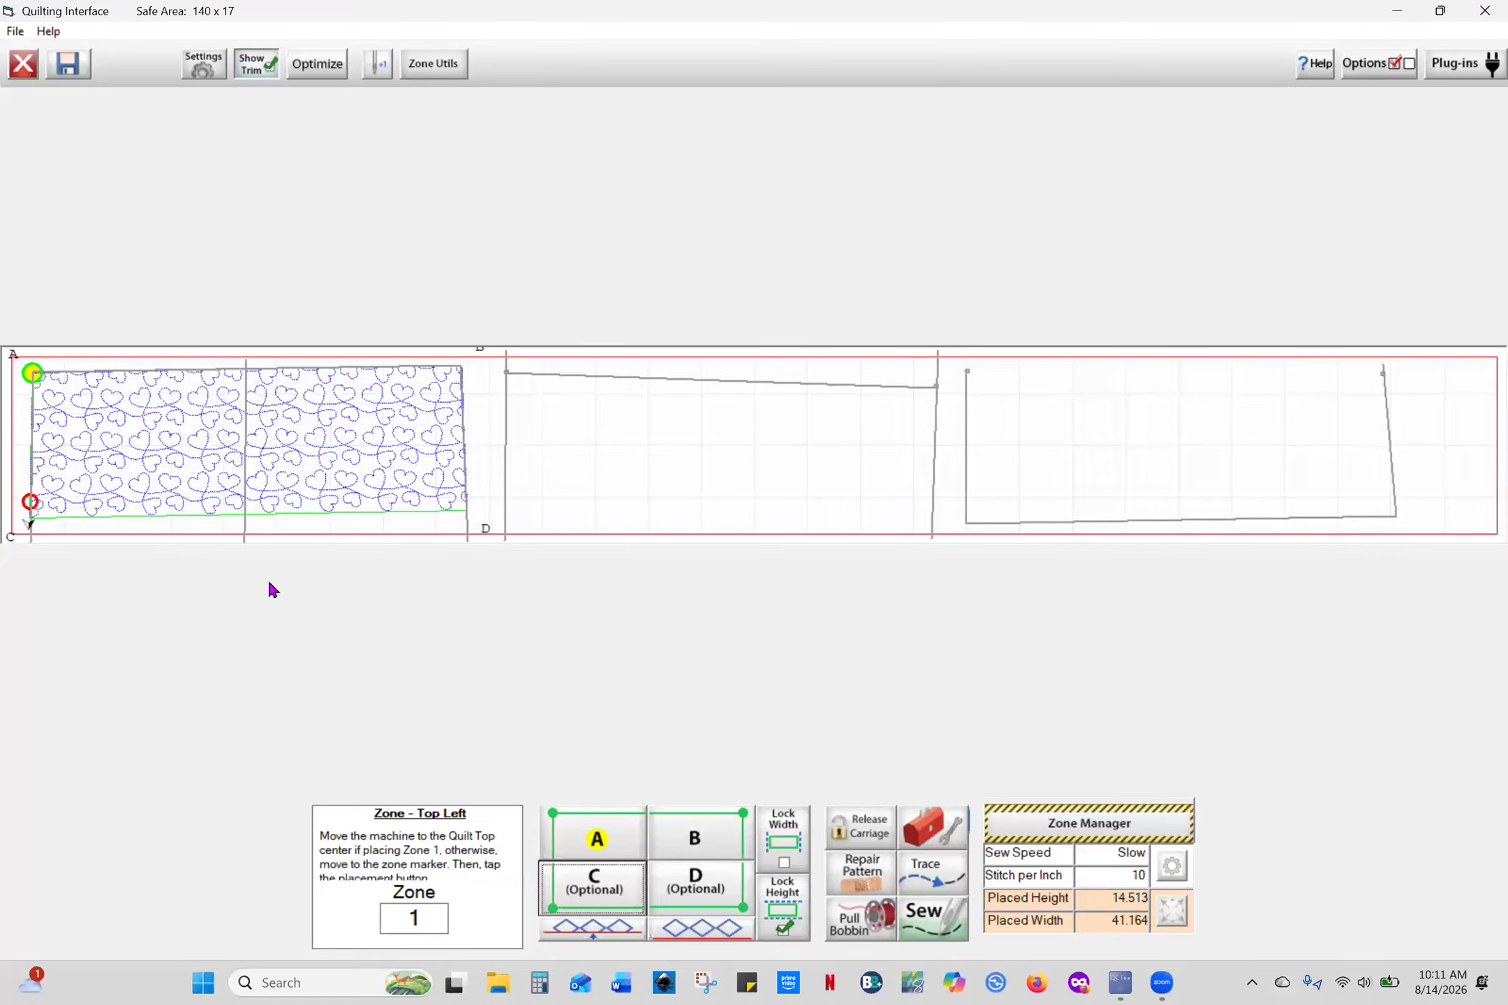
Sew zone 1 and mark points 2A and 2B for the next zone with single stitches
{"action": "left_click", "coordinate": [939, 928]}
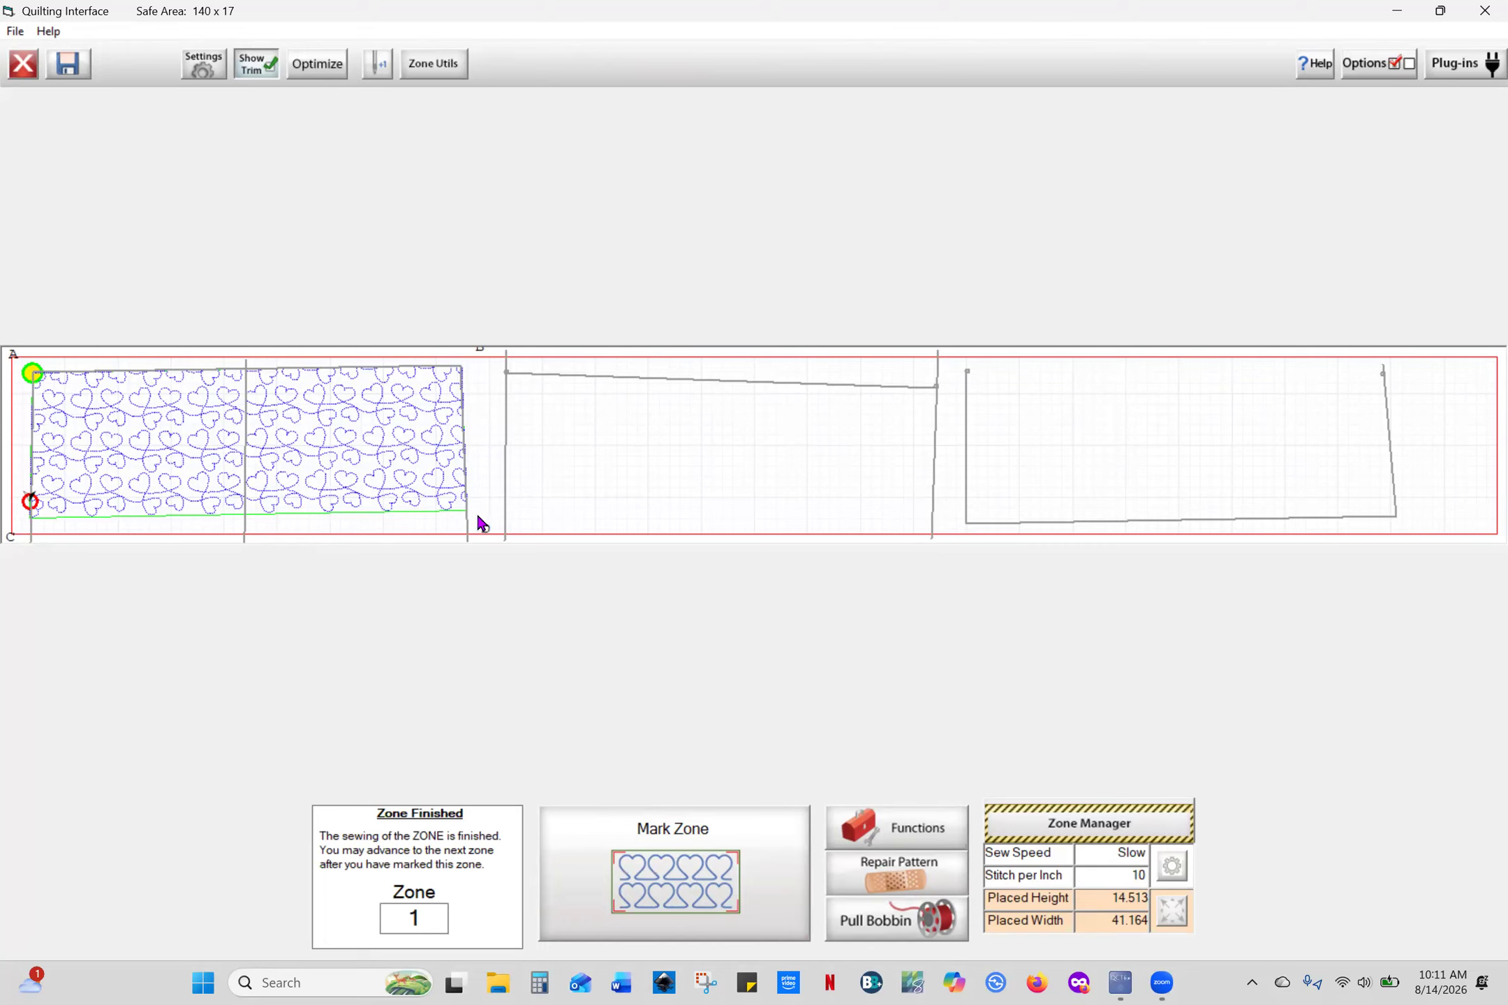
{"action": "left_click", "coordinate": [667, 892]}
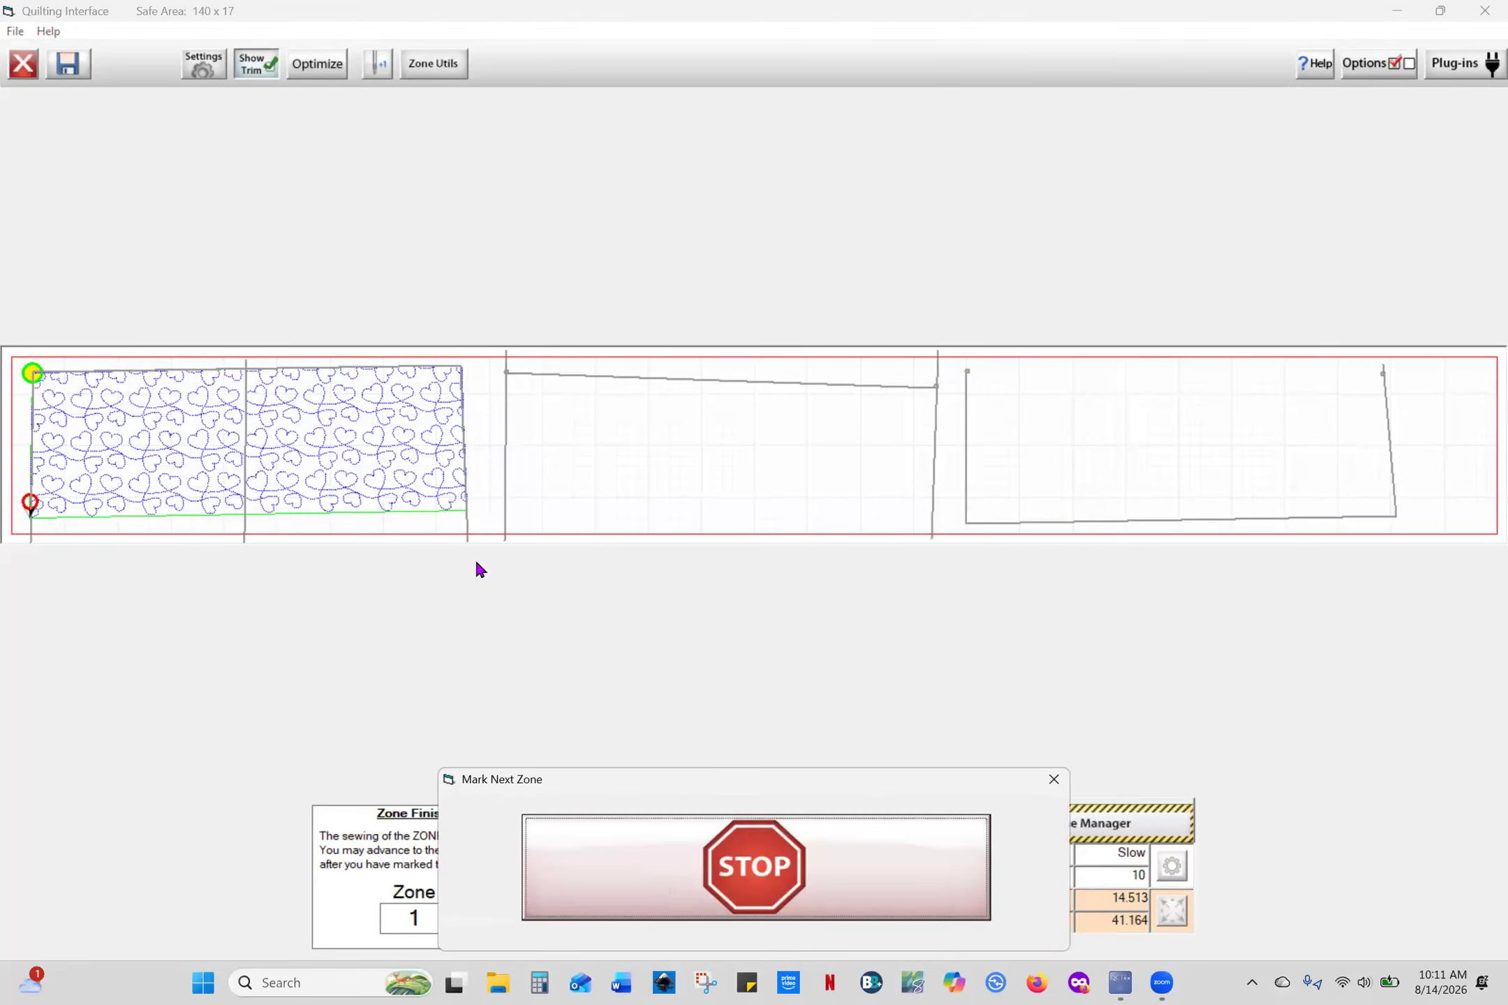
{"action": "left_click", "coordinate": [705, 838]}
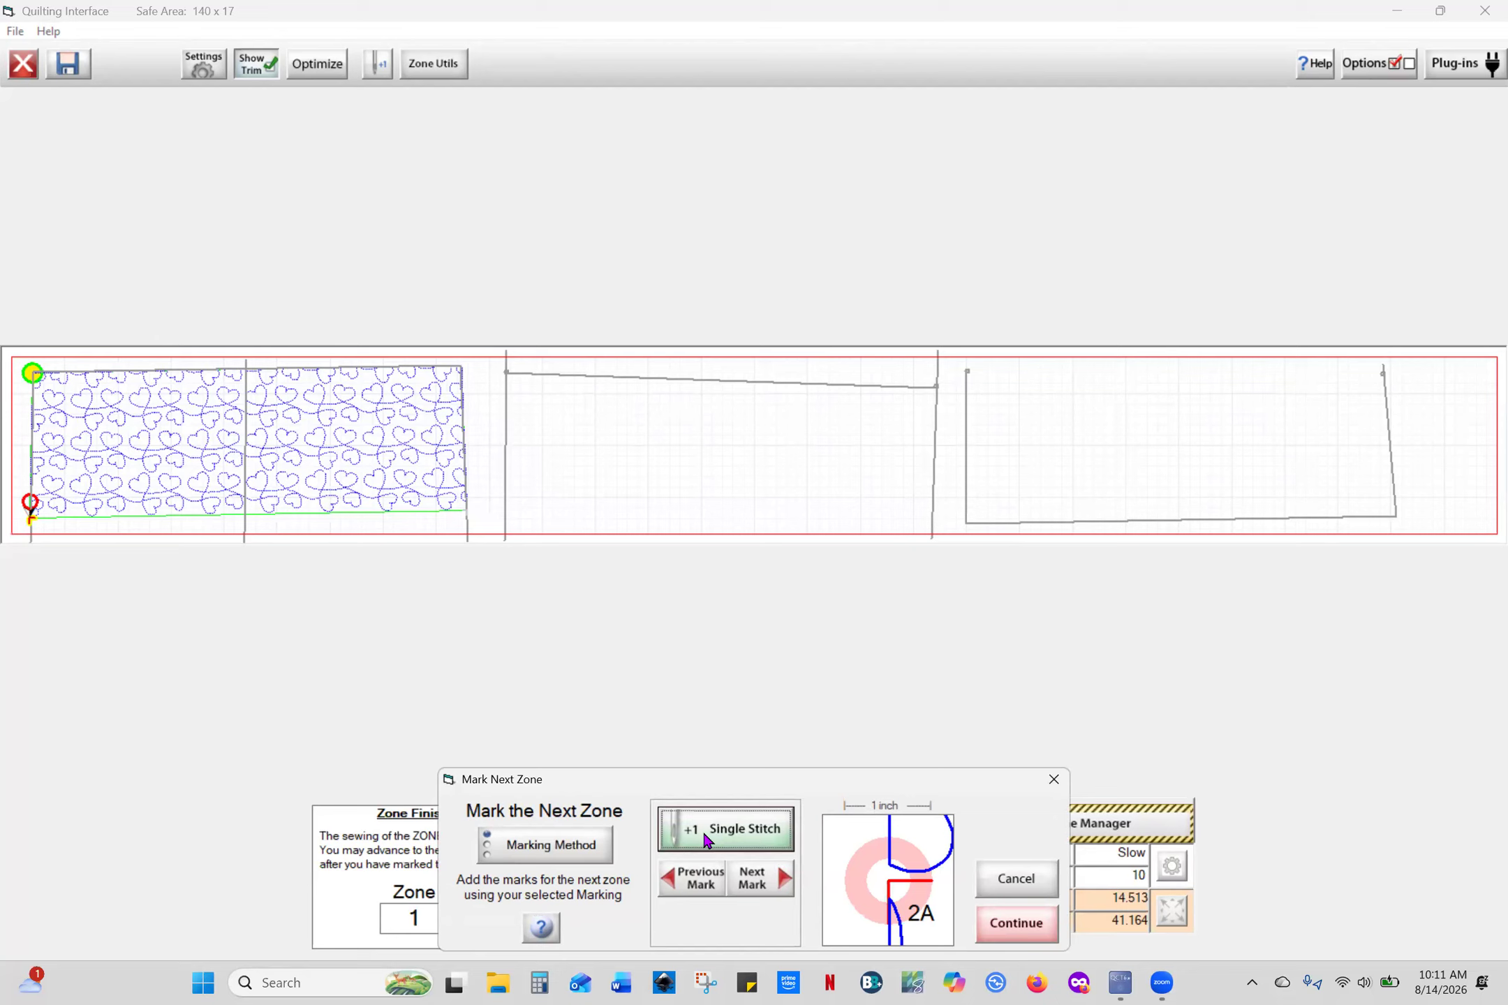
{"action": "left_click", "coordinate": [757, 894]}
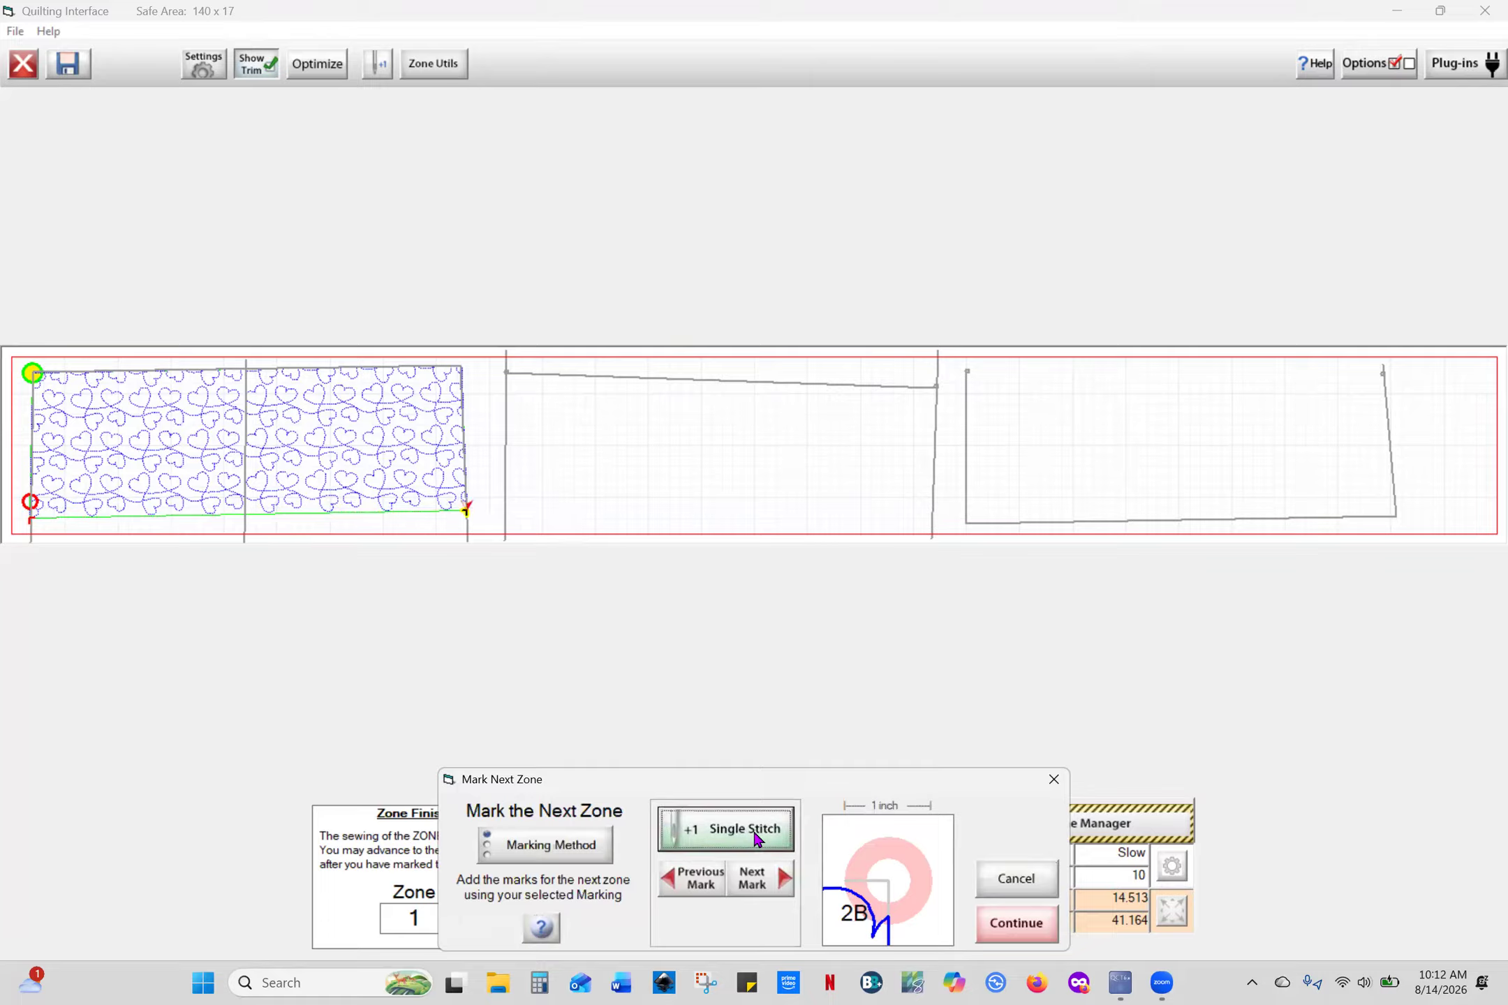
{"action": "left_click", "coordinate": [758, 838]}
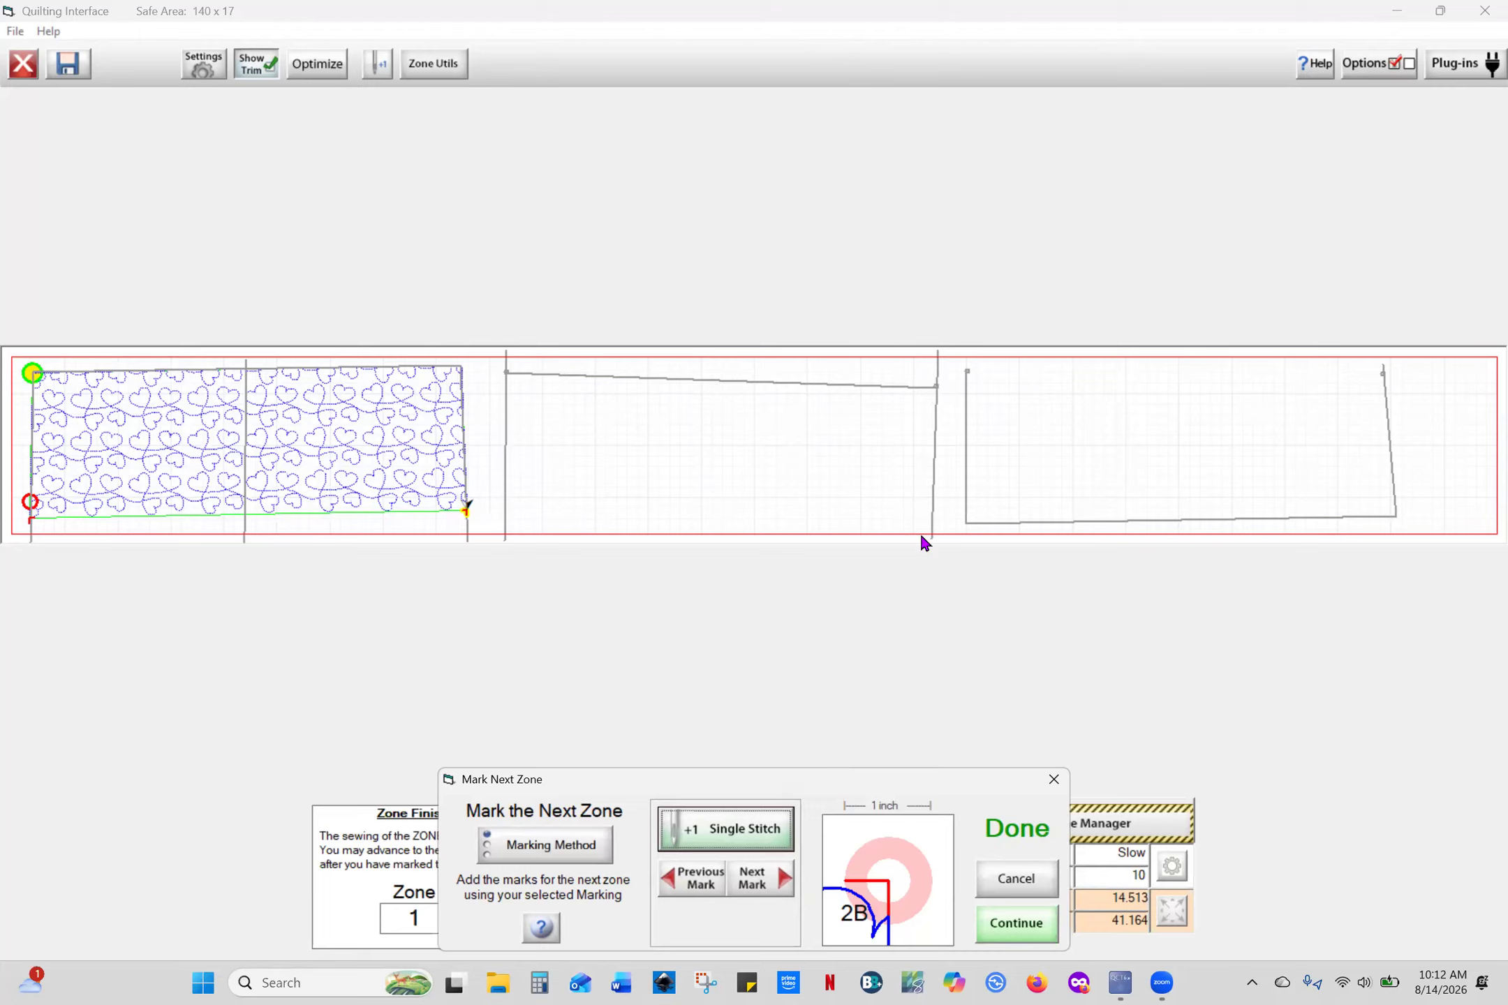
Finish the zone marking with its confirmation popup permanently disabled, and advance to zone 2 with fabric marker 2A under the needle
{"action": "left_click", "coordinate": [1018, 928]}
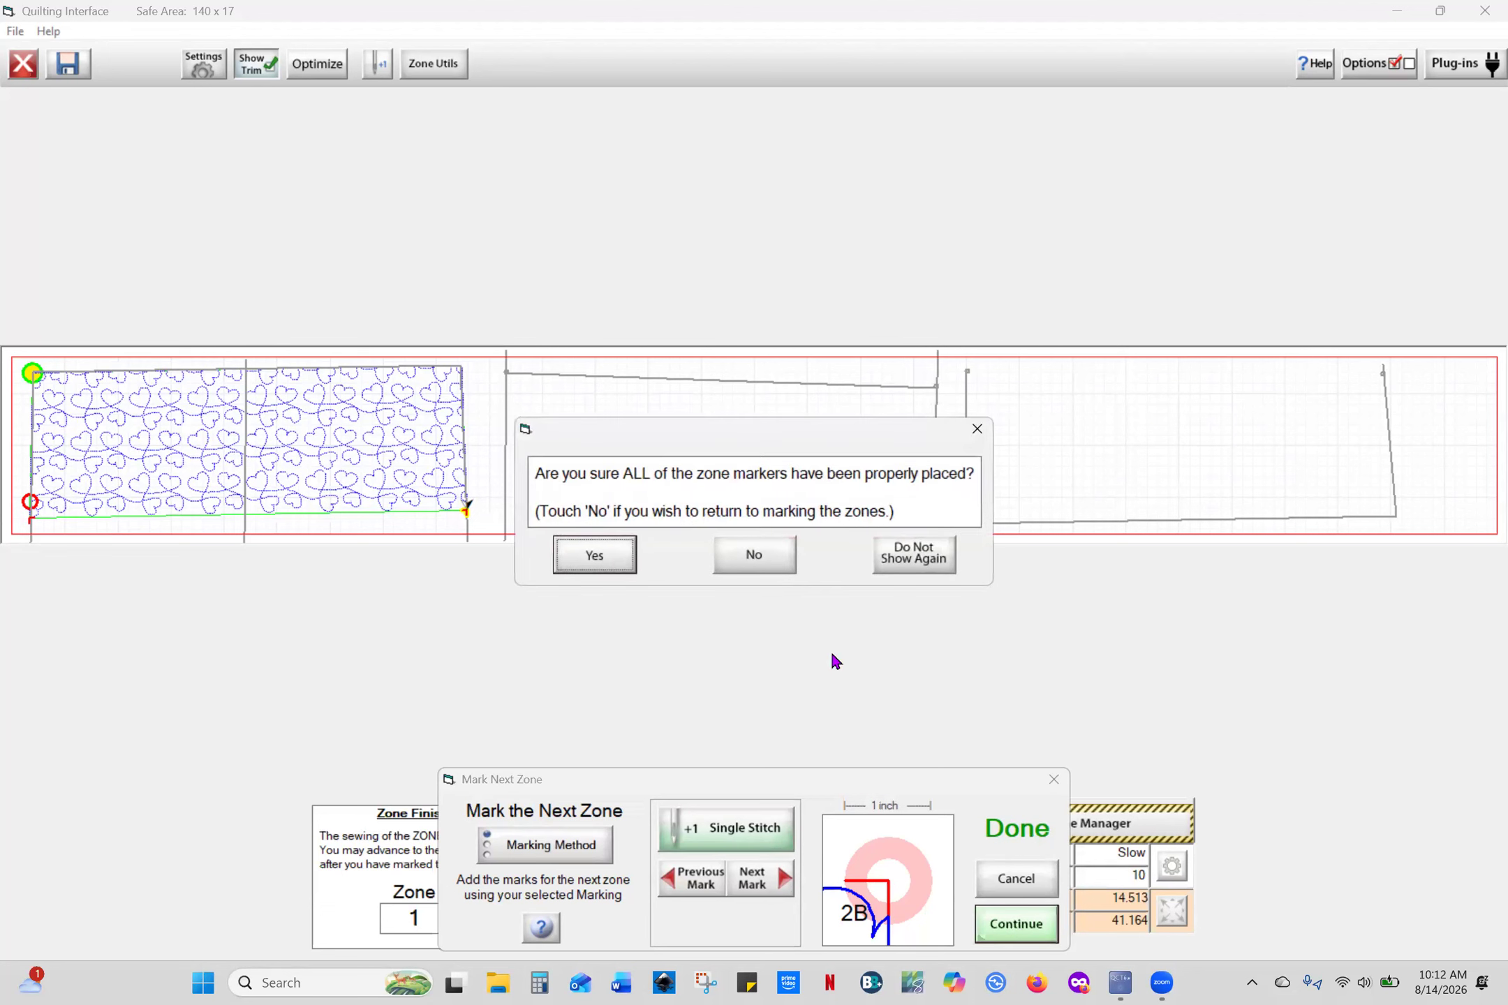
{"action": "left_click", "coordinate": [919, 556]}
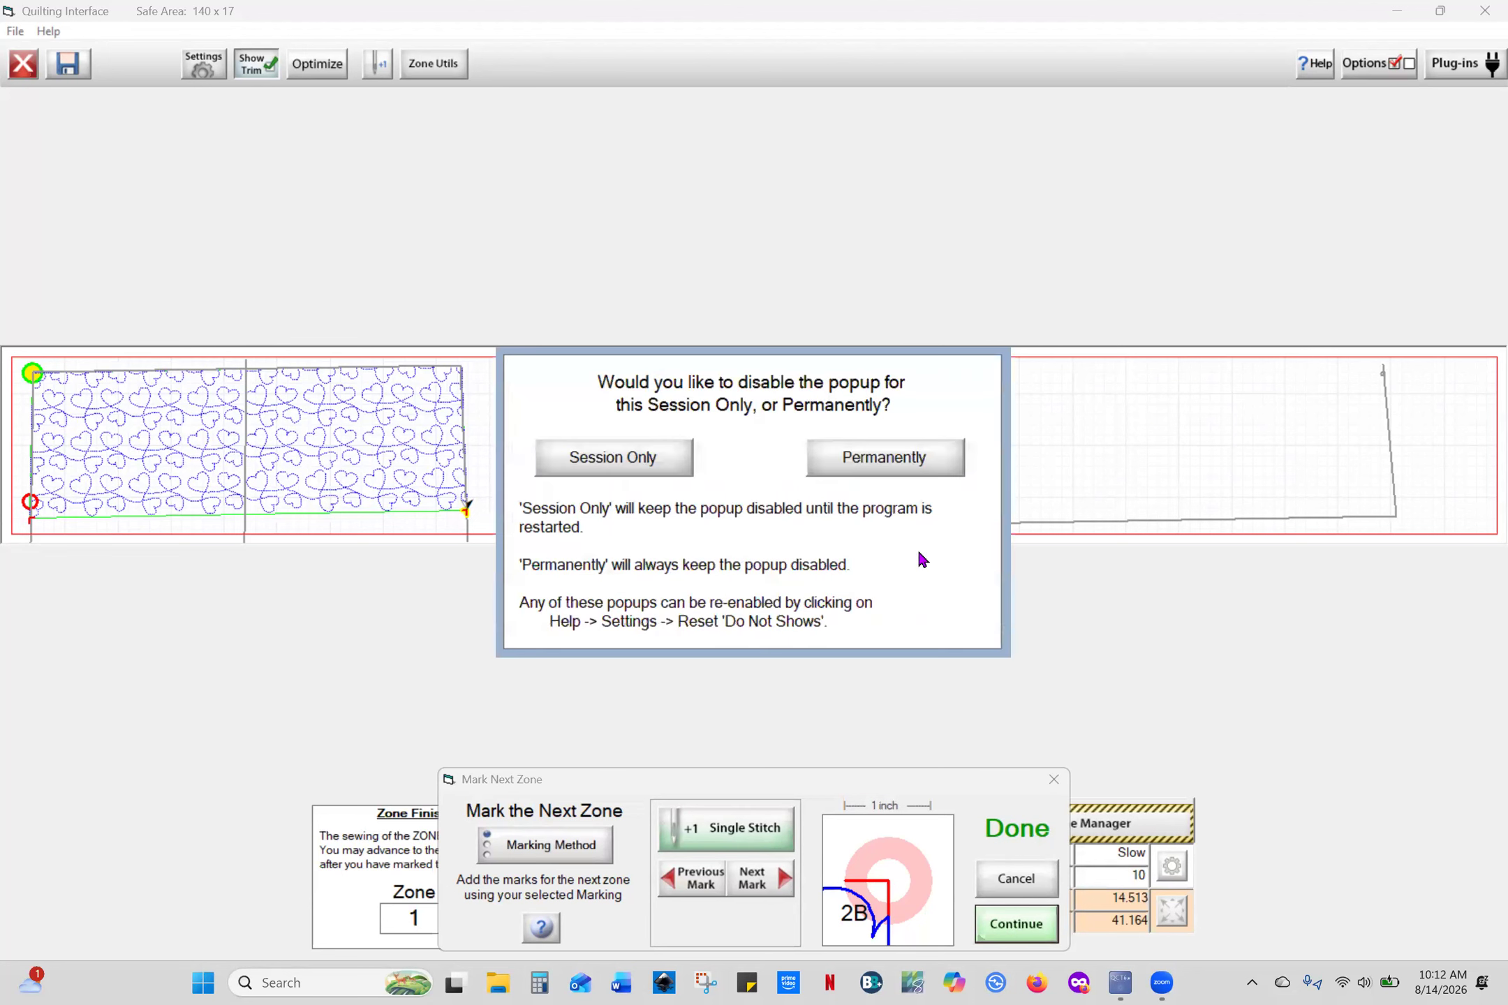
{"action": "left_click", "coordinate": [913, 462]}
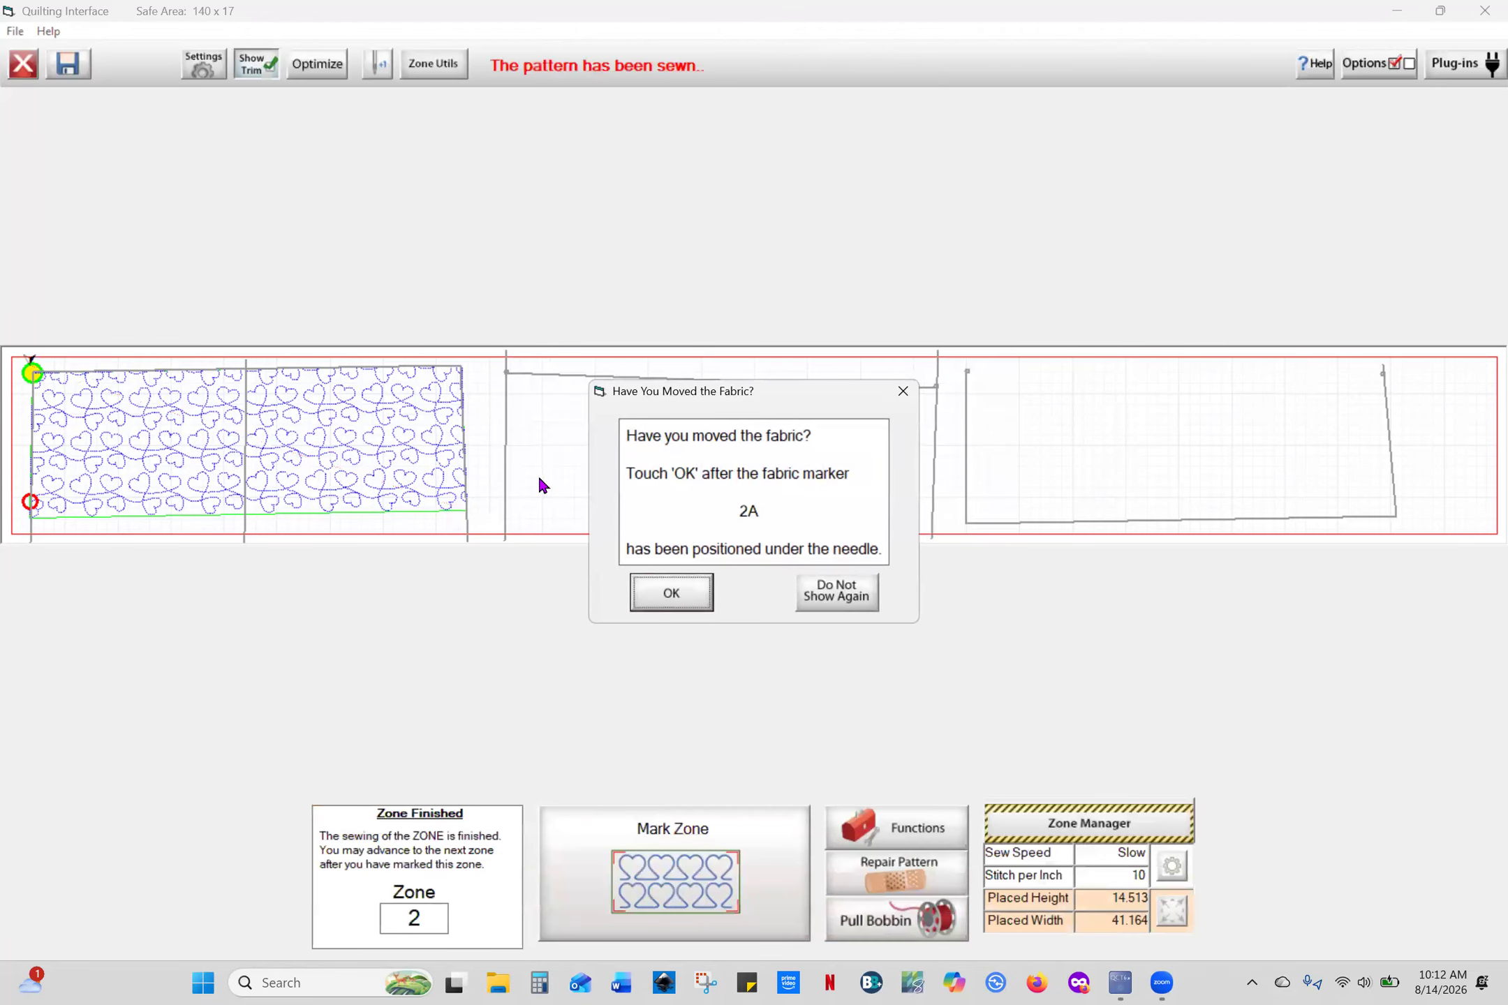
{"action": "left_click", "coordinate": [693, 597]}
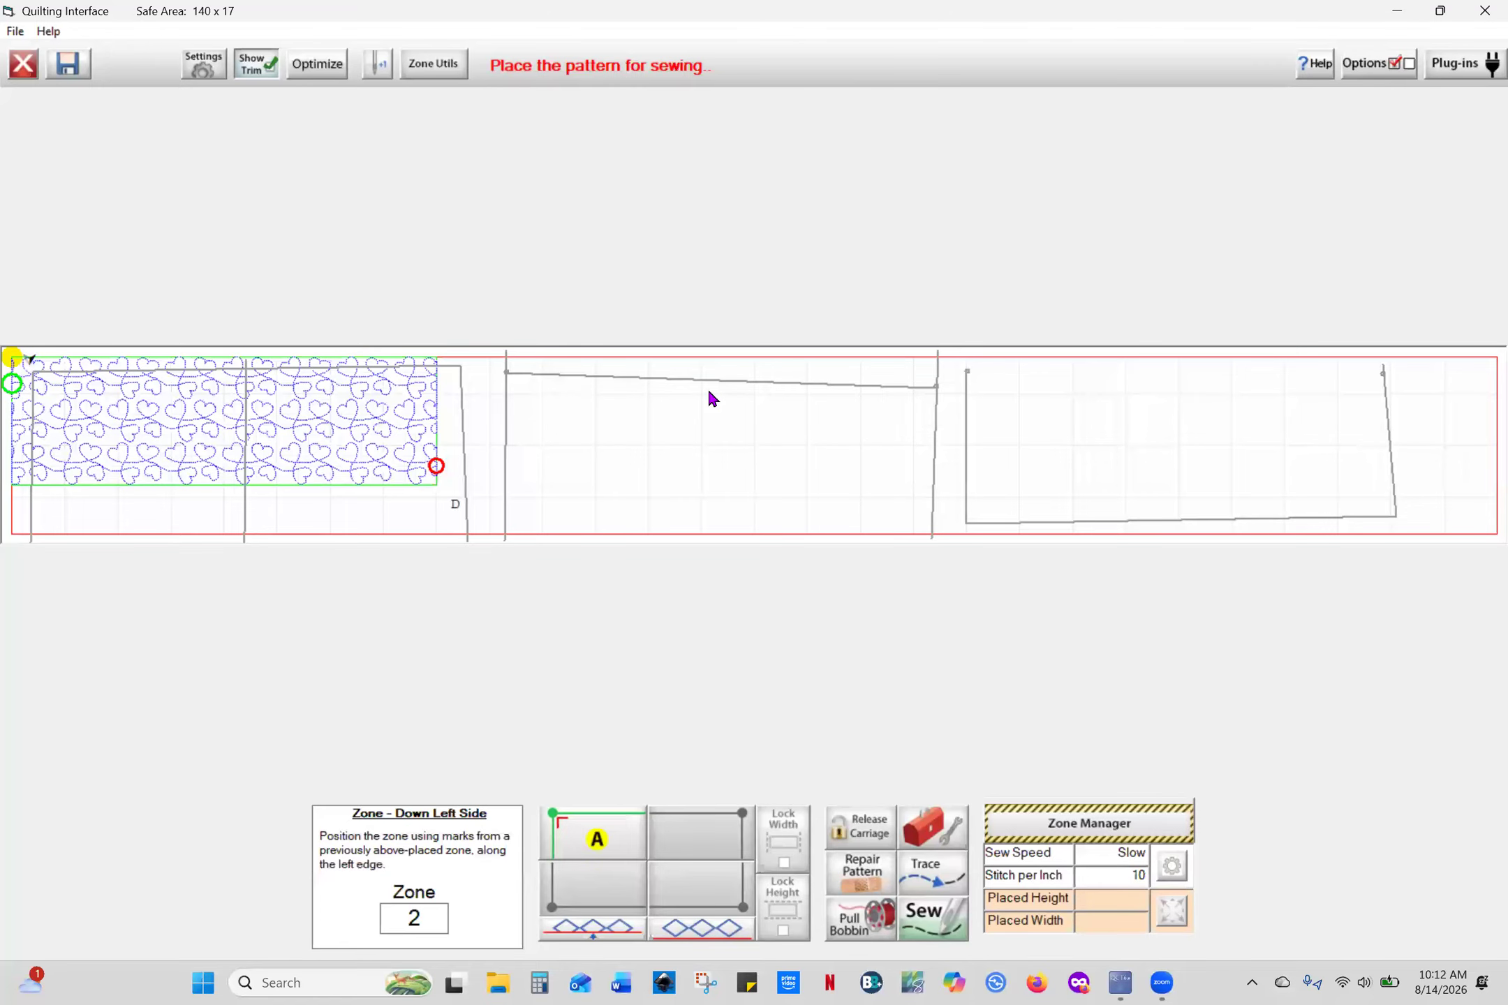
Place zone 2's corners A and B at the ends of the middle outline's sloping top line, and sew the zone
{"action": "left_click", "coordinate": [506, 372]}
{"action": "left_click", "coordinate": [605, 831]}
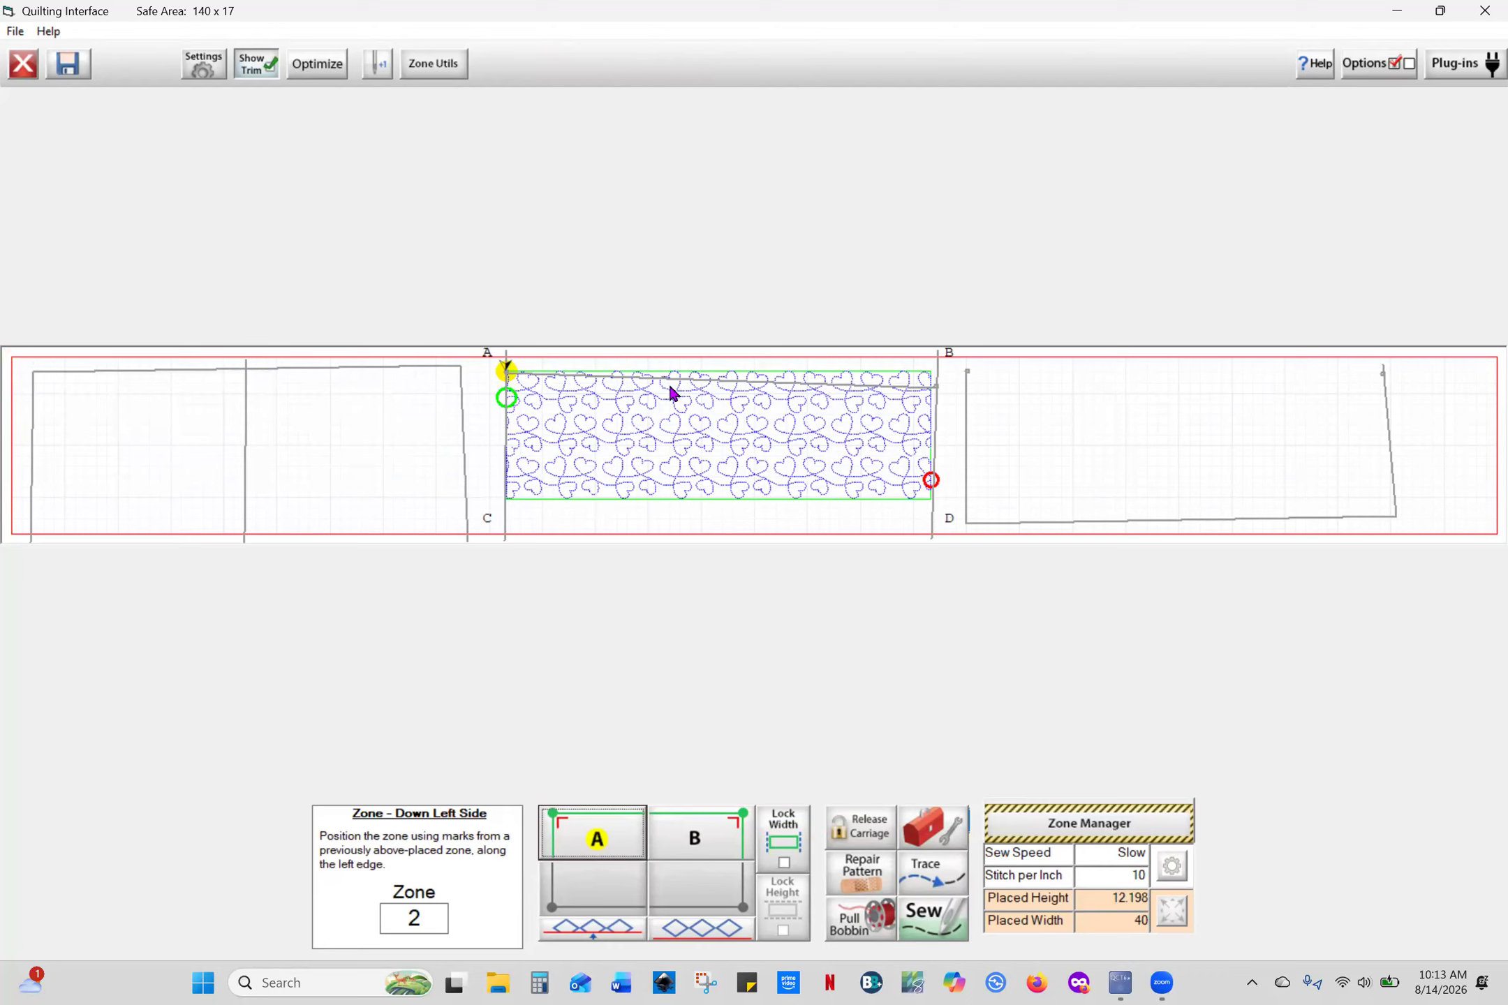
{"action": "left_click", "coordinate": [936, 388]}
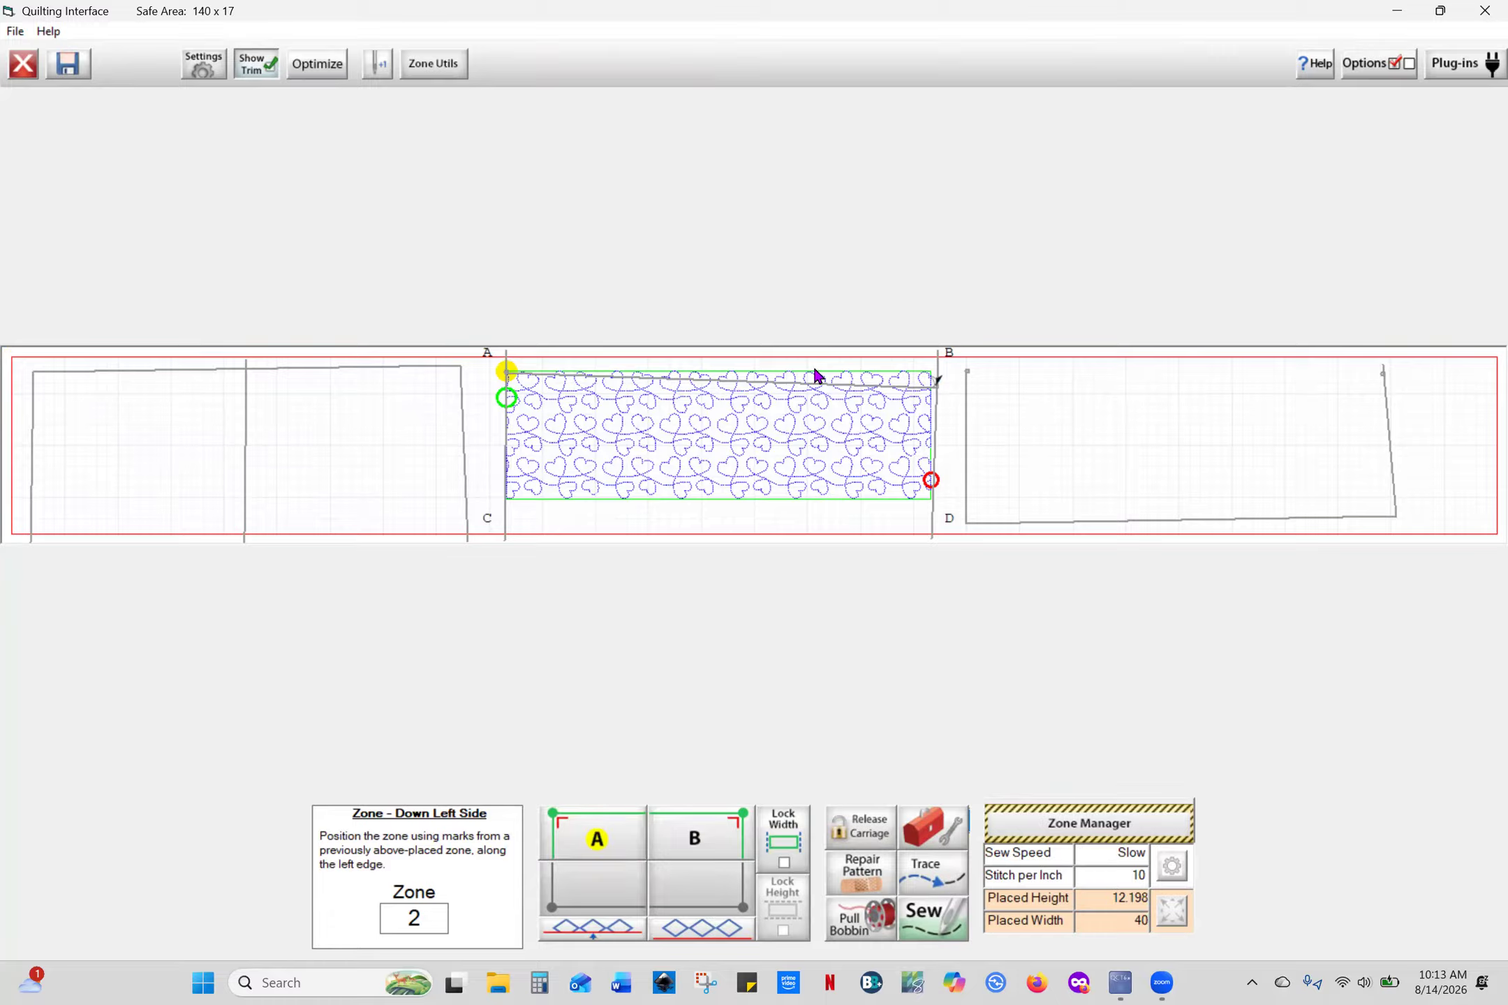
{"action": "left_click", "coordinate": [699, 841]}
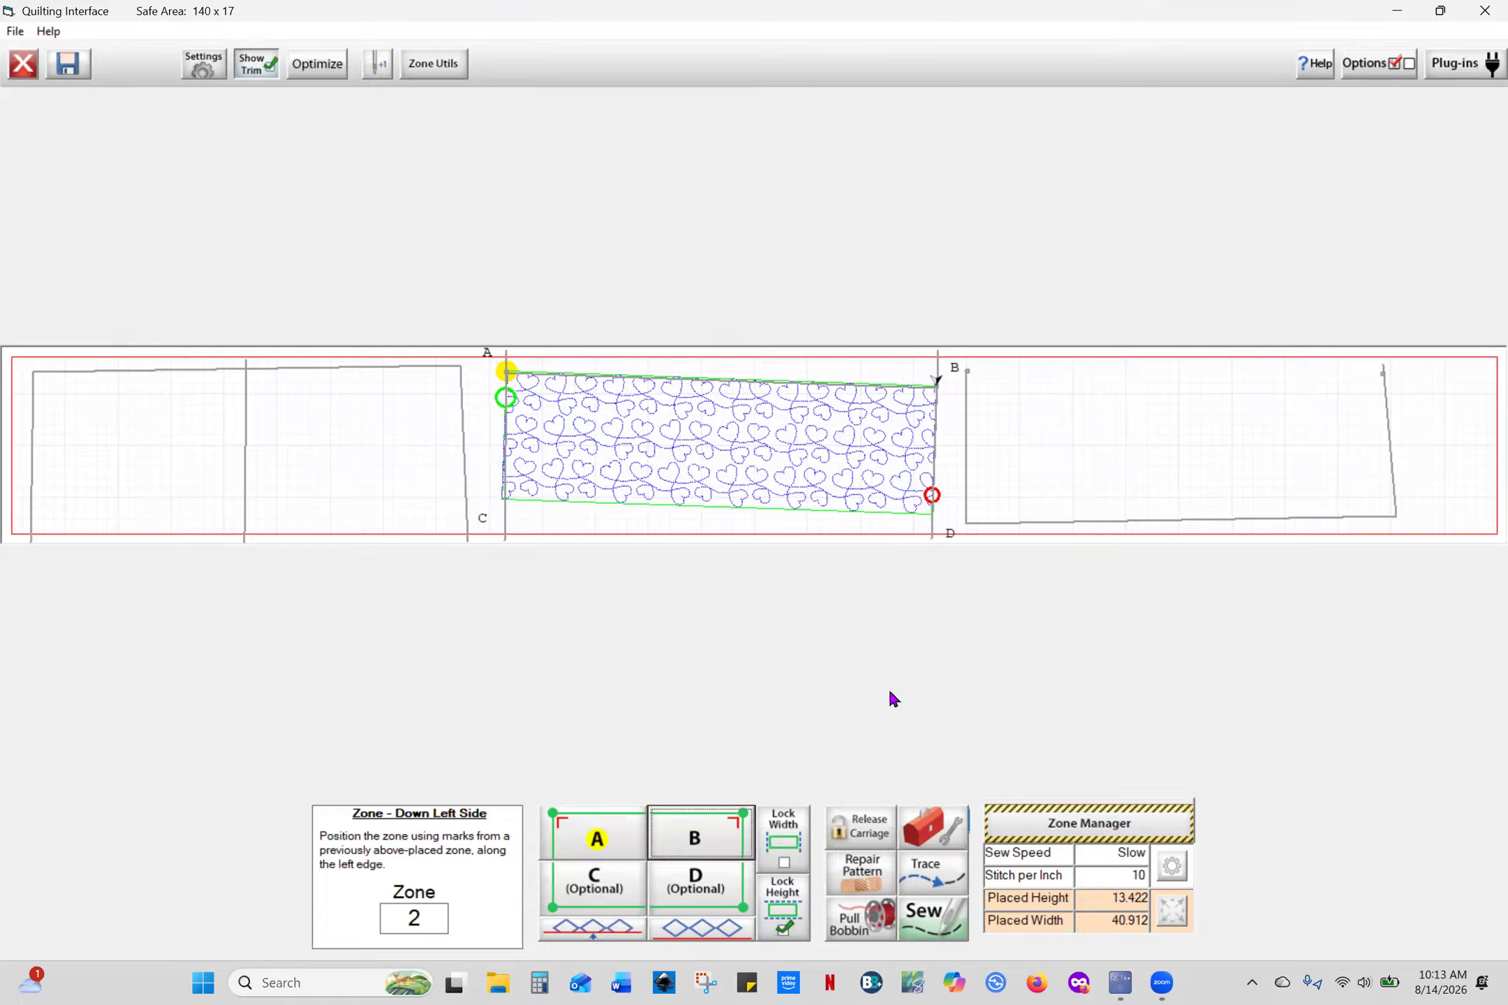
{"action": "left_click", "coordinate": [930, 936]}
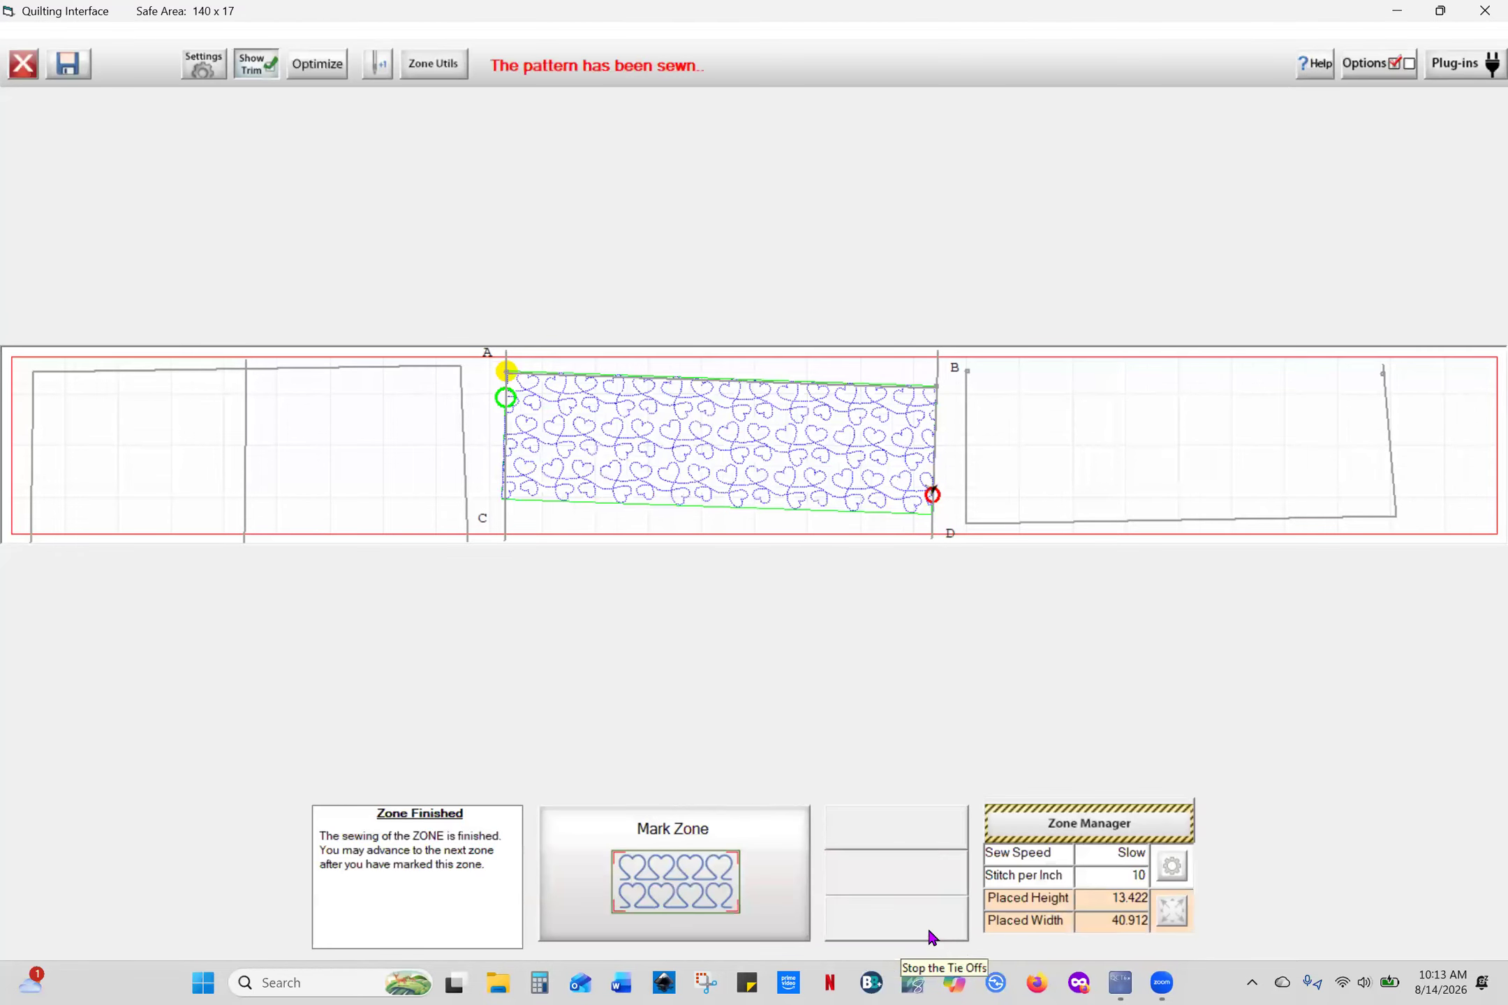
Mark points 3B and 3A for the next zone with single stitches, and advance to zone 3 with fabric marker 3A under the needle
{"action": "left_click", "coordinate": [662, 866]}
{"action": "left_click", "coordinate": [667, 874]}
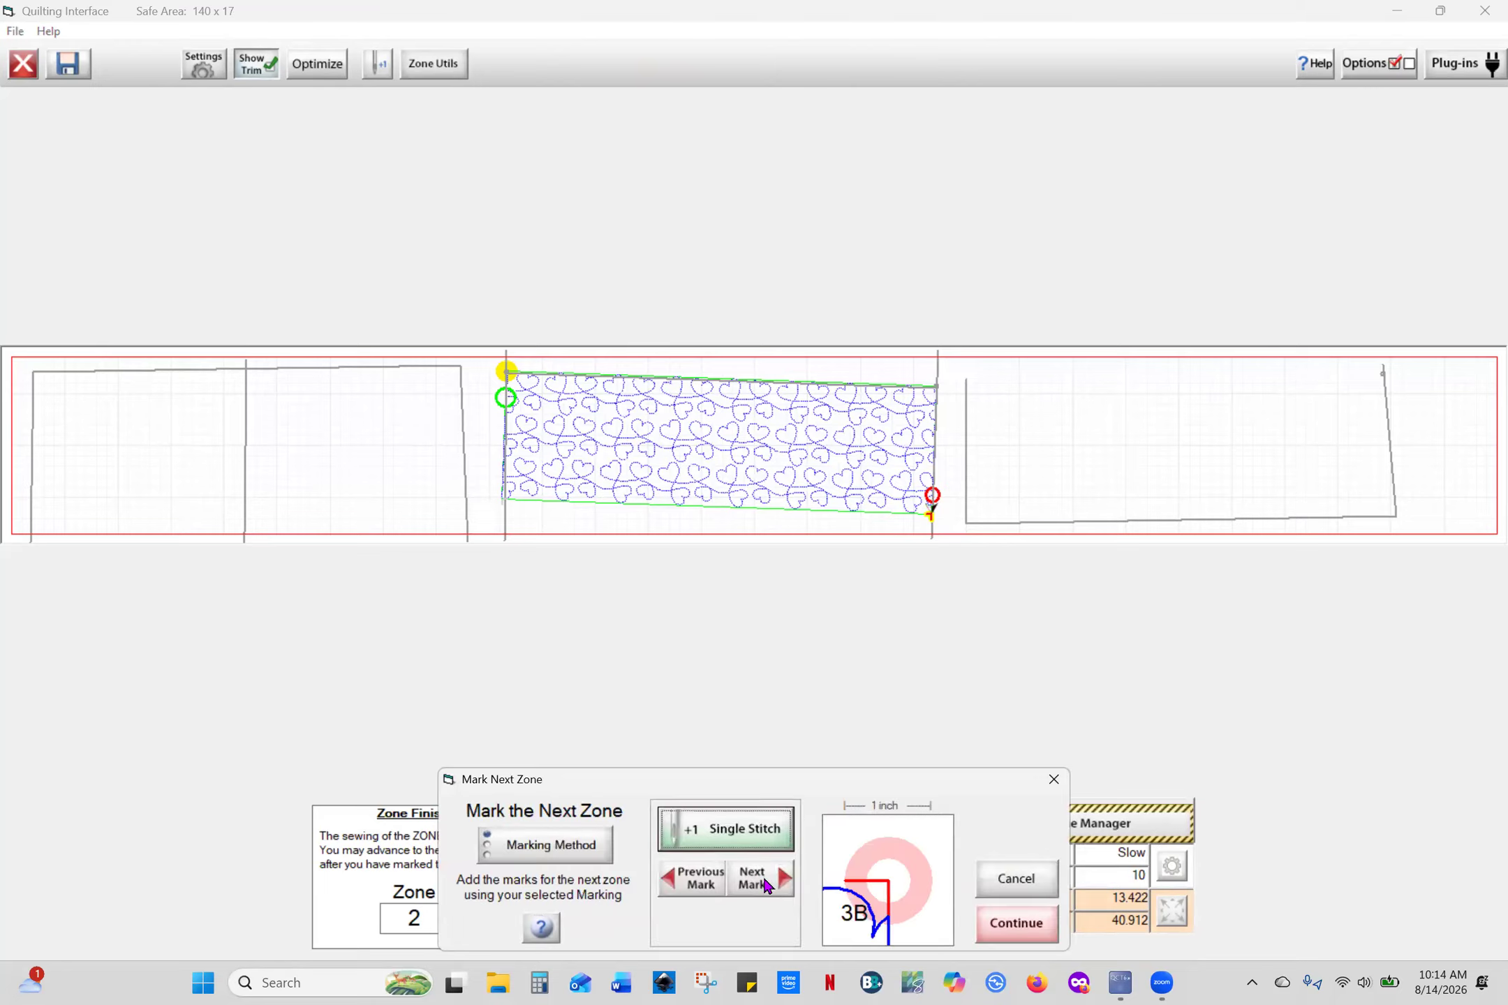
{"action": "left_click", "coordinate": [766, 884]}
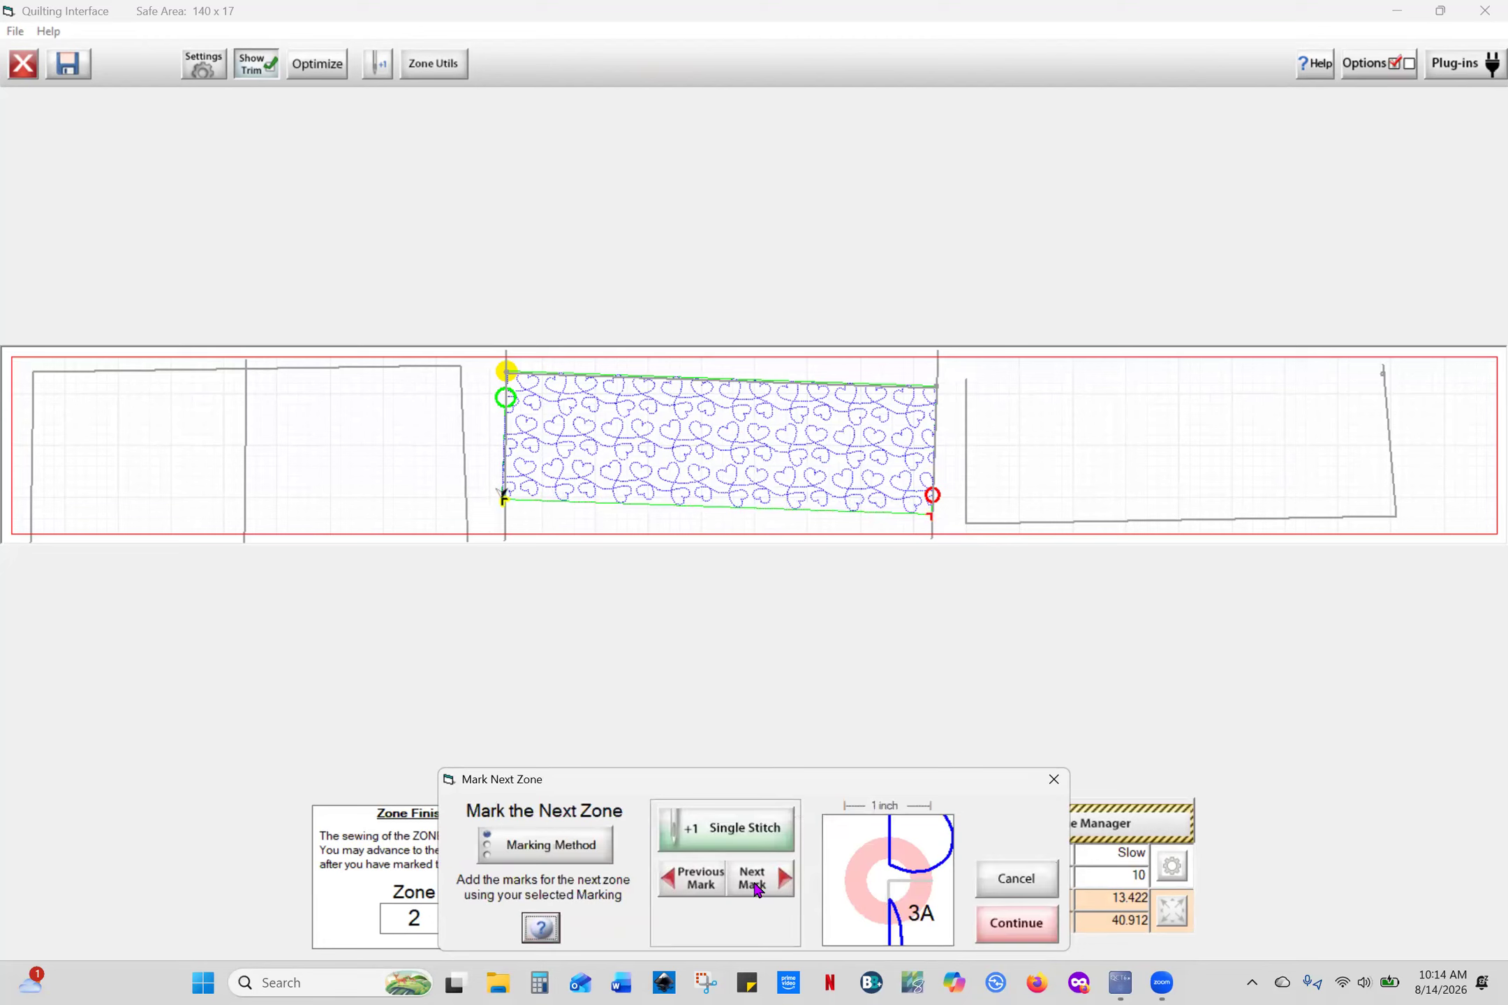
{"action": "left_click", "coordinate": [743, 834]}
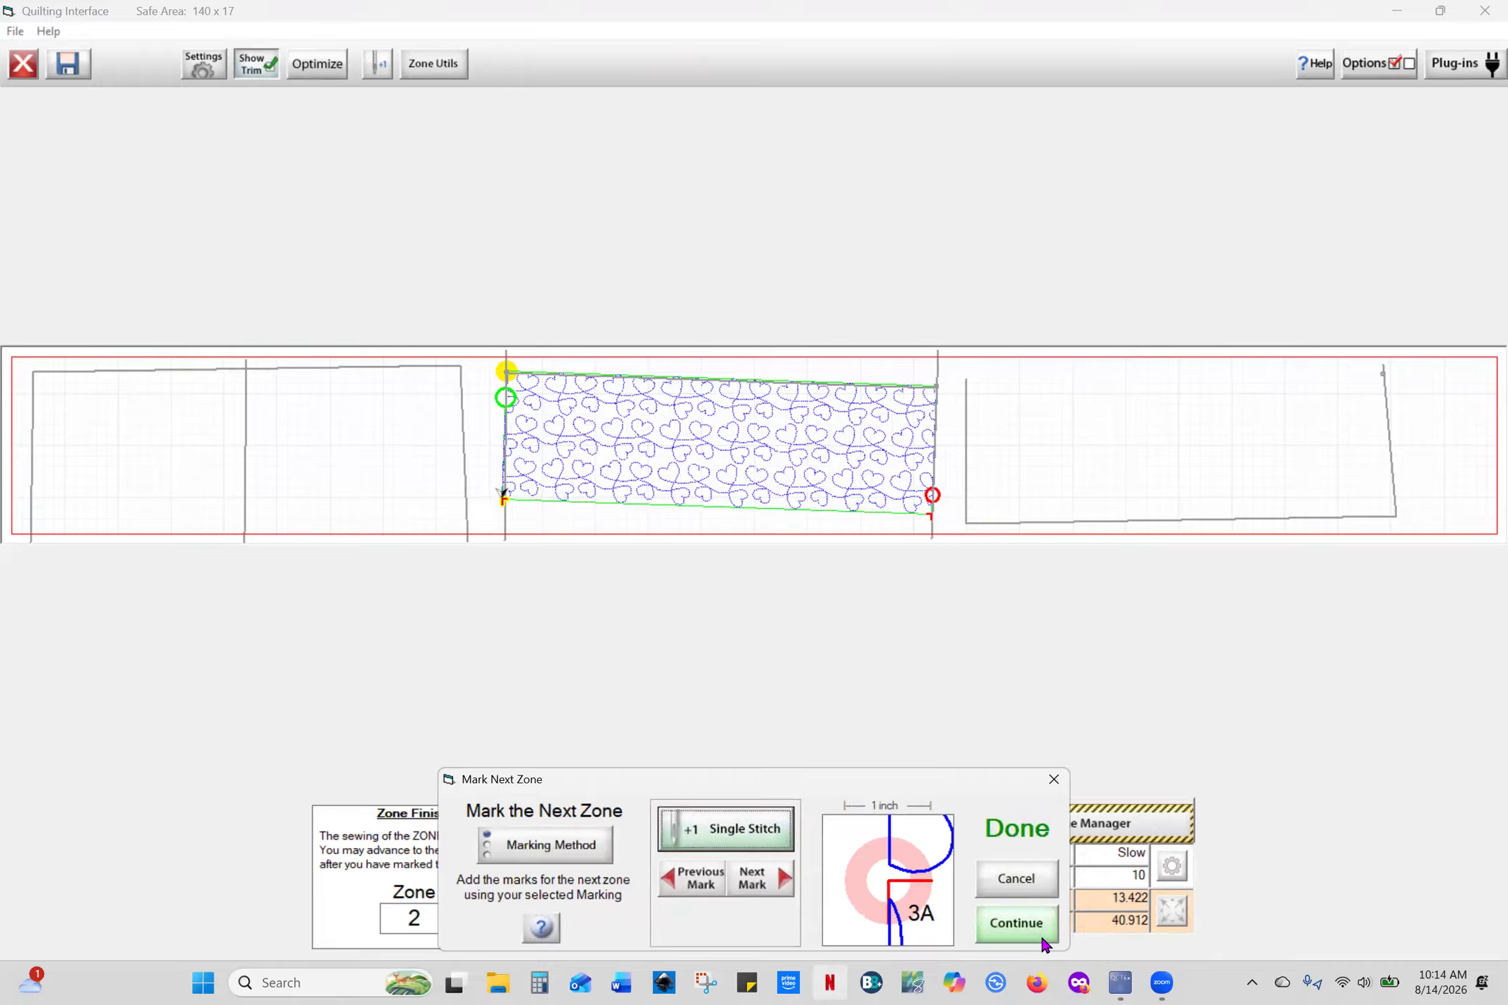
{"action": "left_click", "coordinate": [1016, 924]}
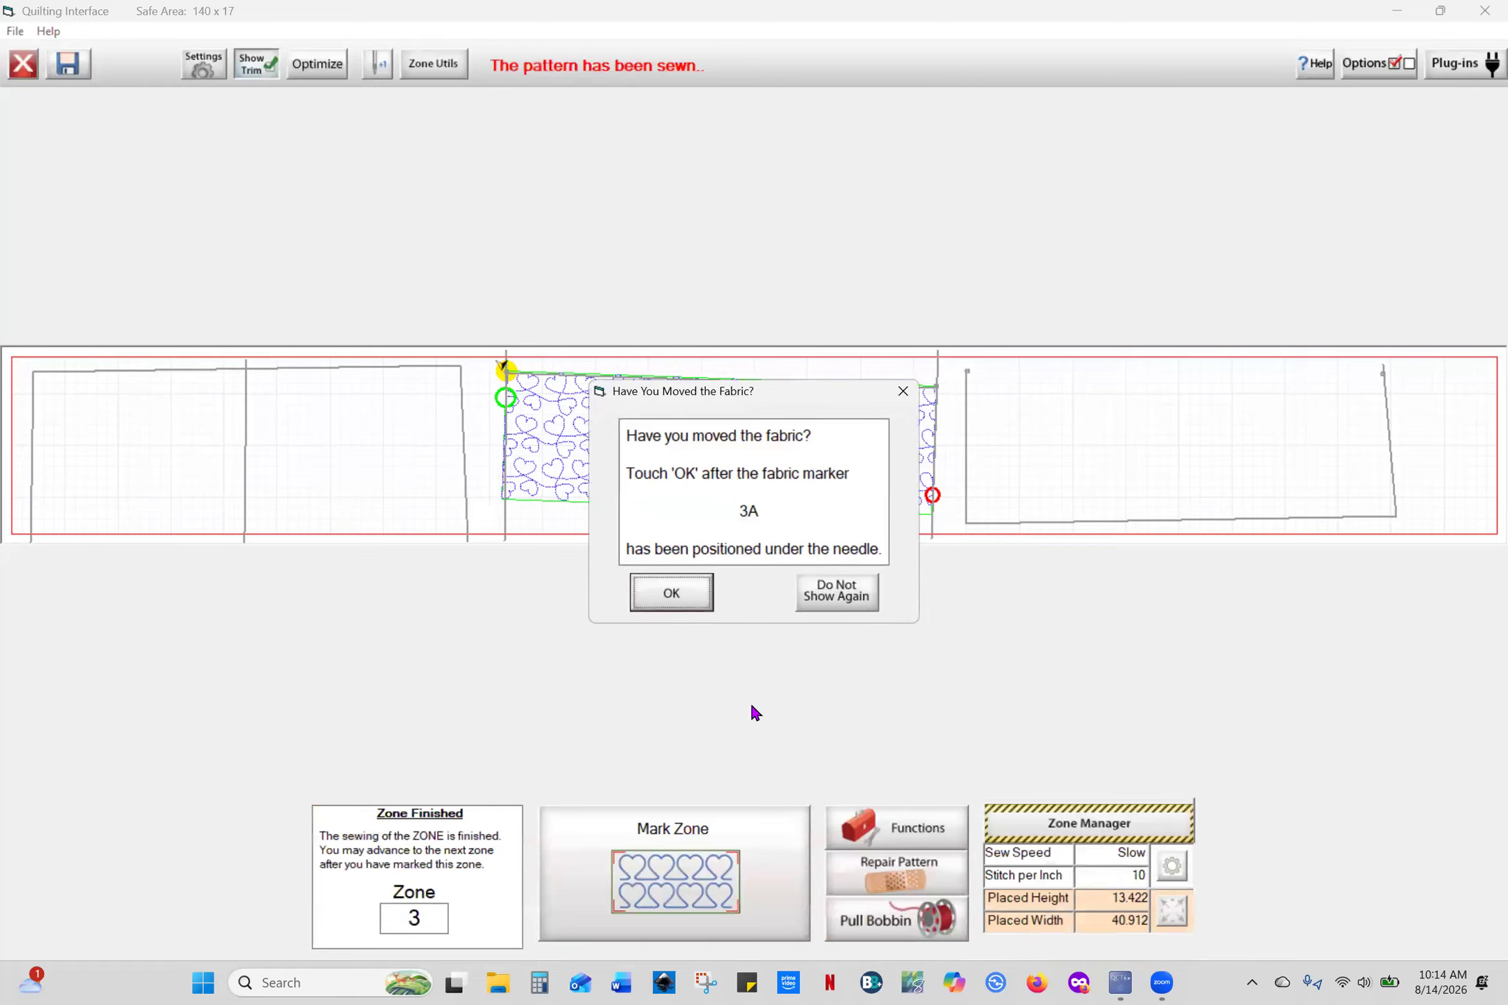
{"action": "left_click", "coordinate": [684, 584]}
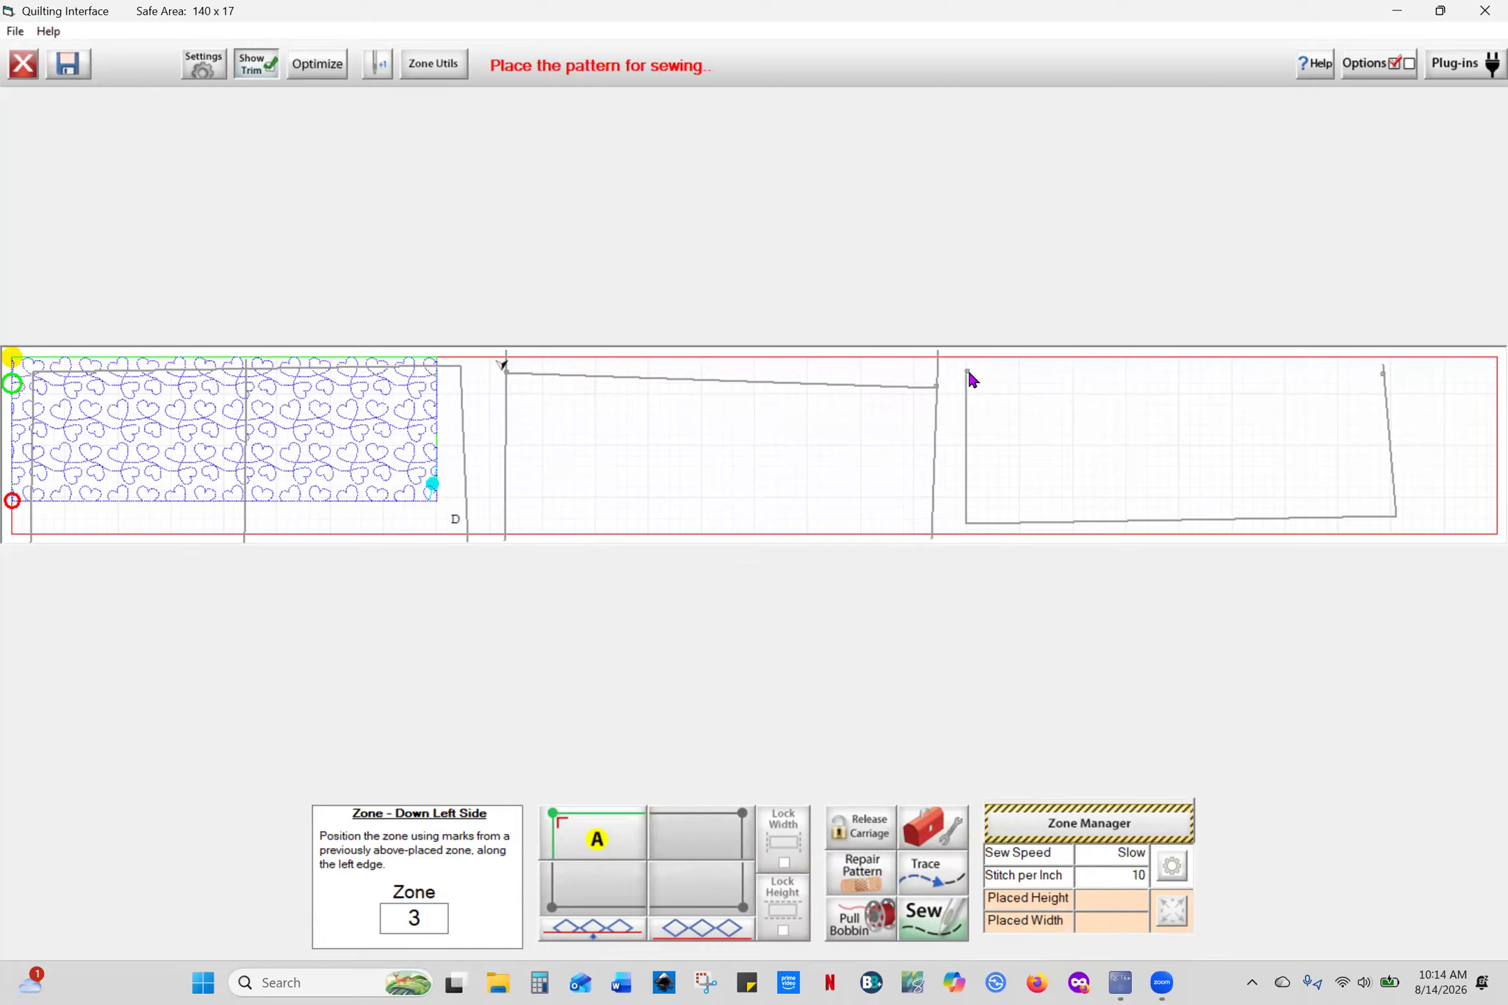
Fit zone 3's corners A, B, D and C to the four corners of the last outline, unlocking the height before placing D and C
{"action": "left_click", "coordinate": [595, 837]}
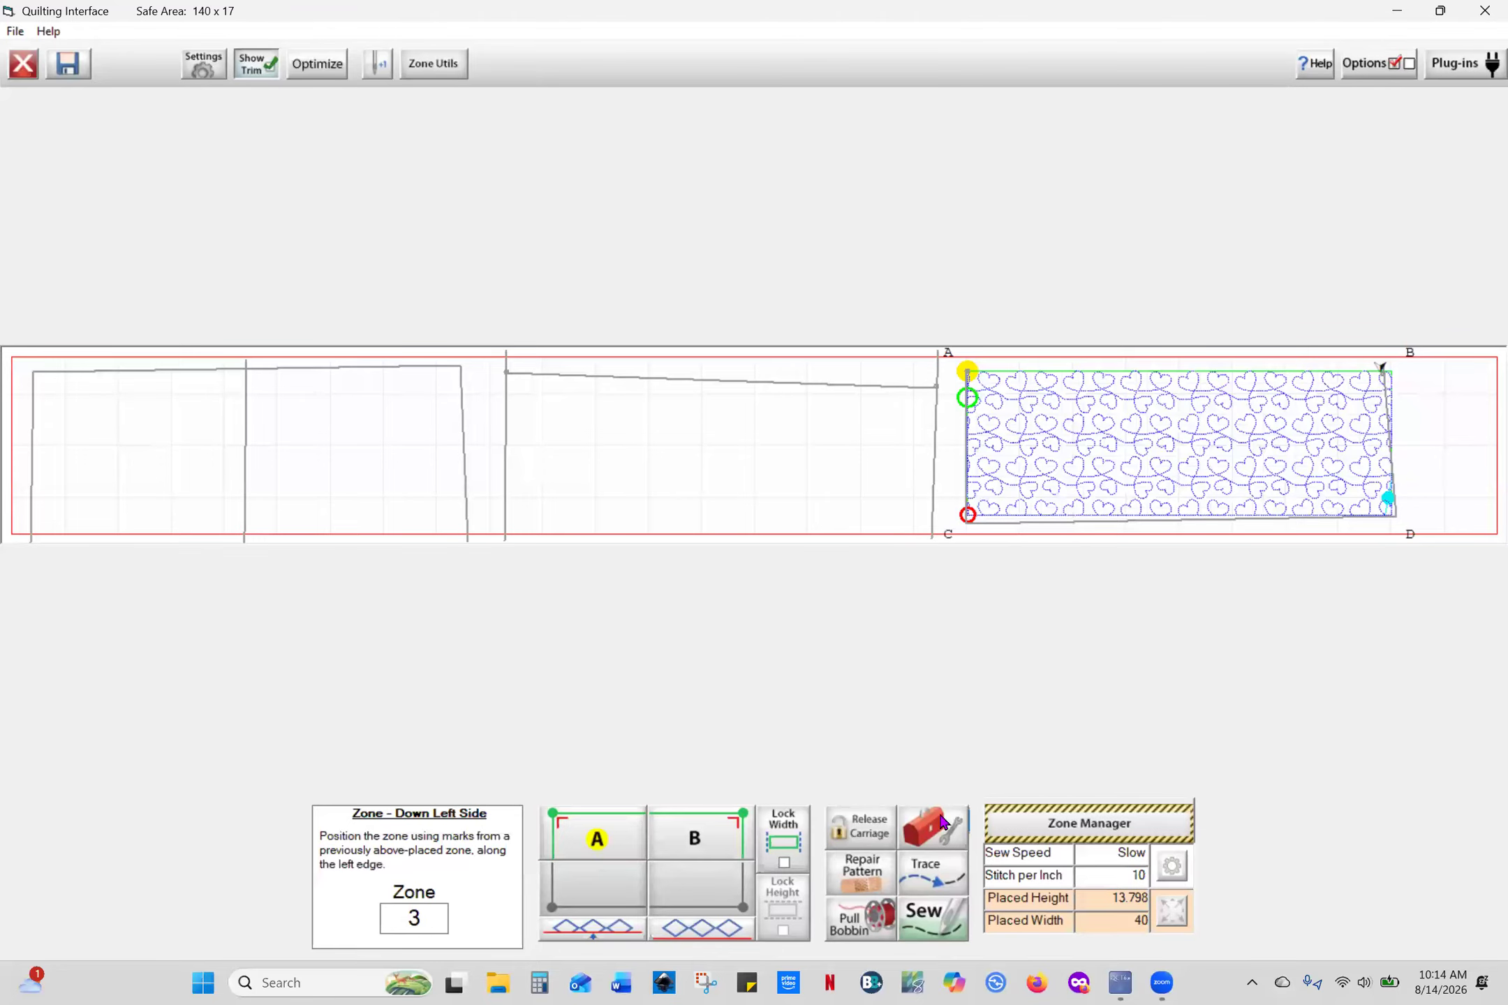
{"action": "left_click", "coordinate": [708, 834]}
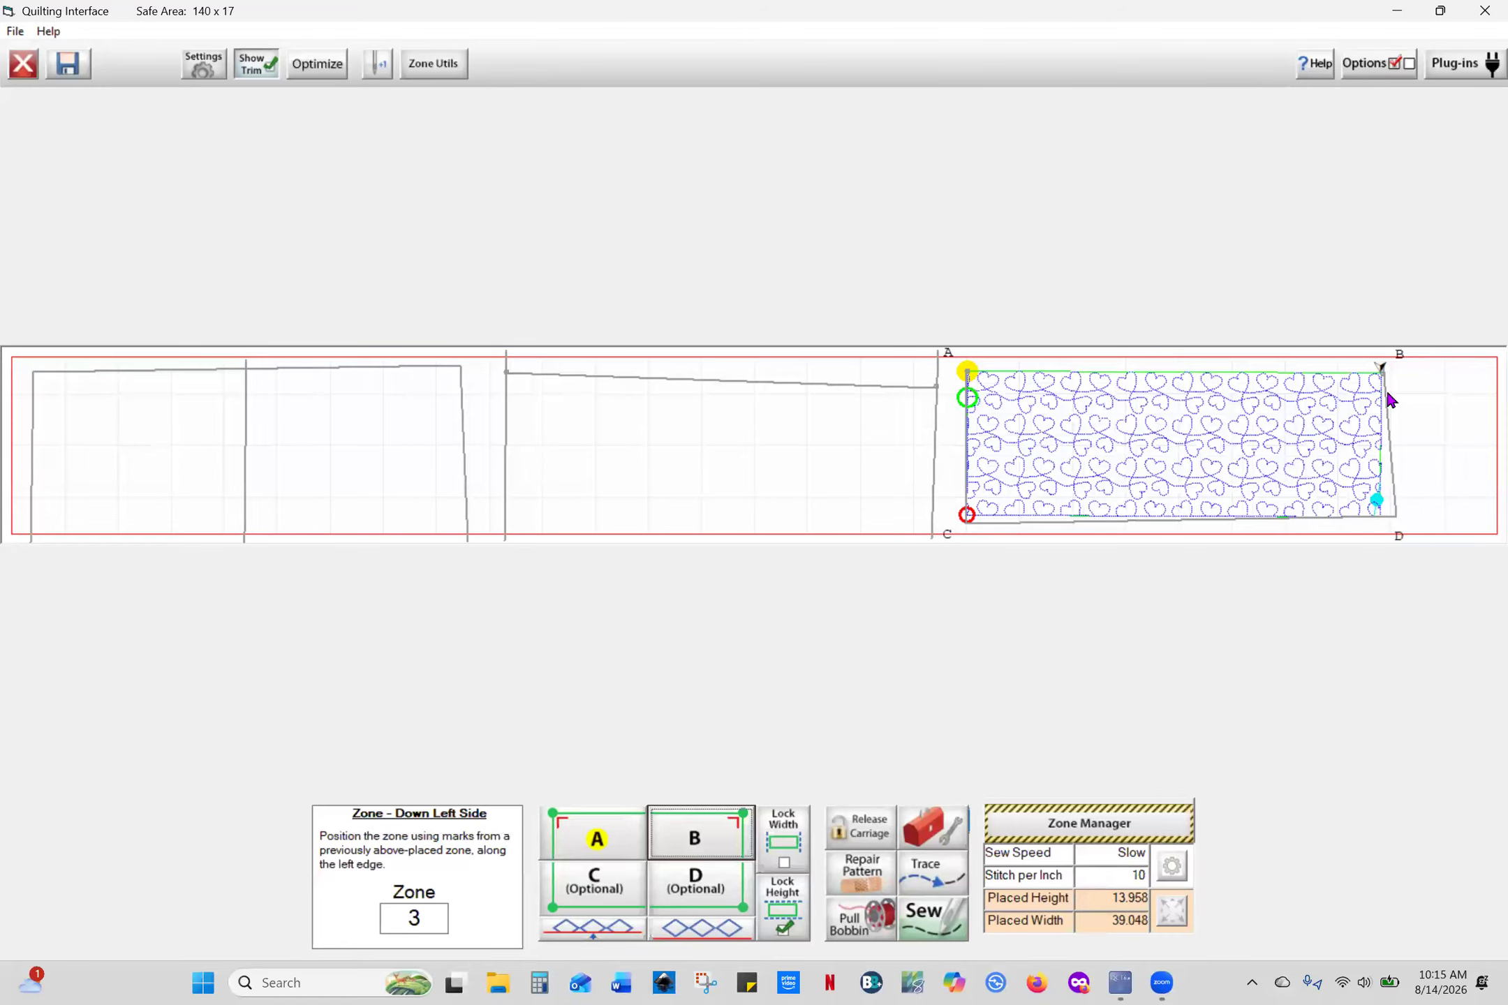
{"action": "left_click", "coordinate": [784, 927]}
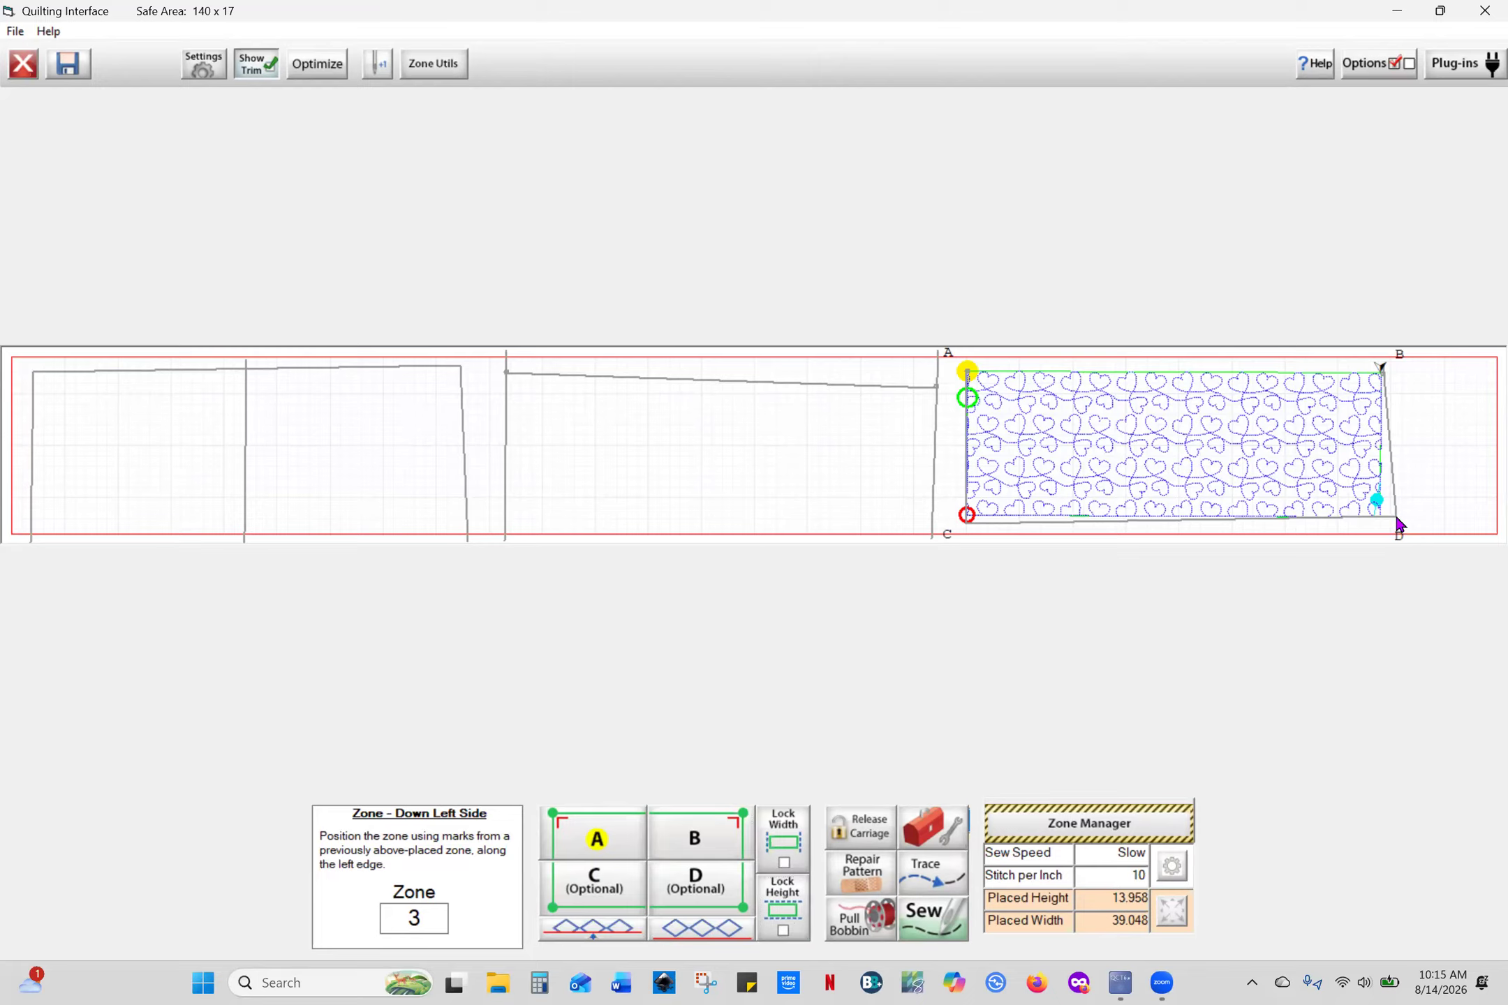
{"action": "left_click", "coordinate": [733, 890]}
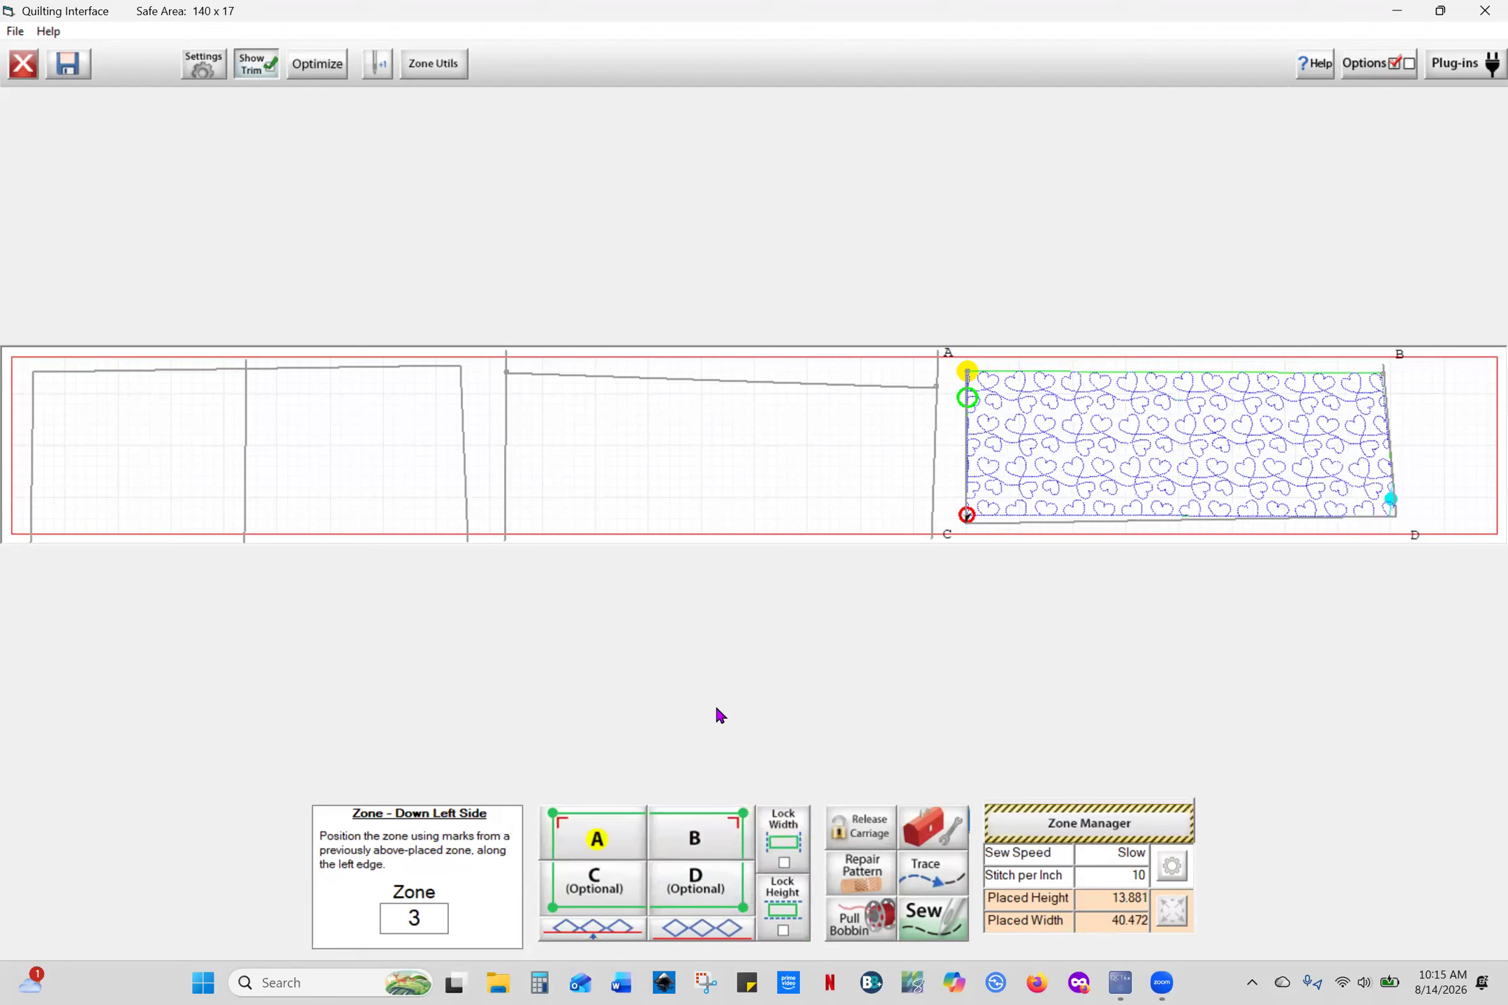
{"action": "left_click", "coordinate": [585, 891]}
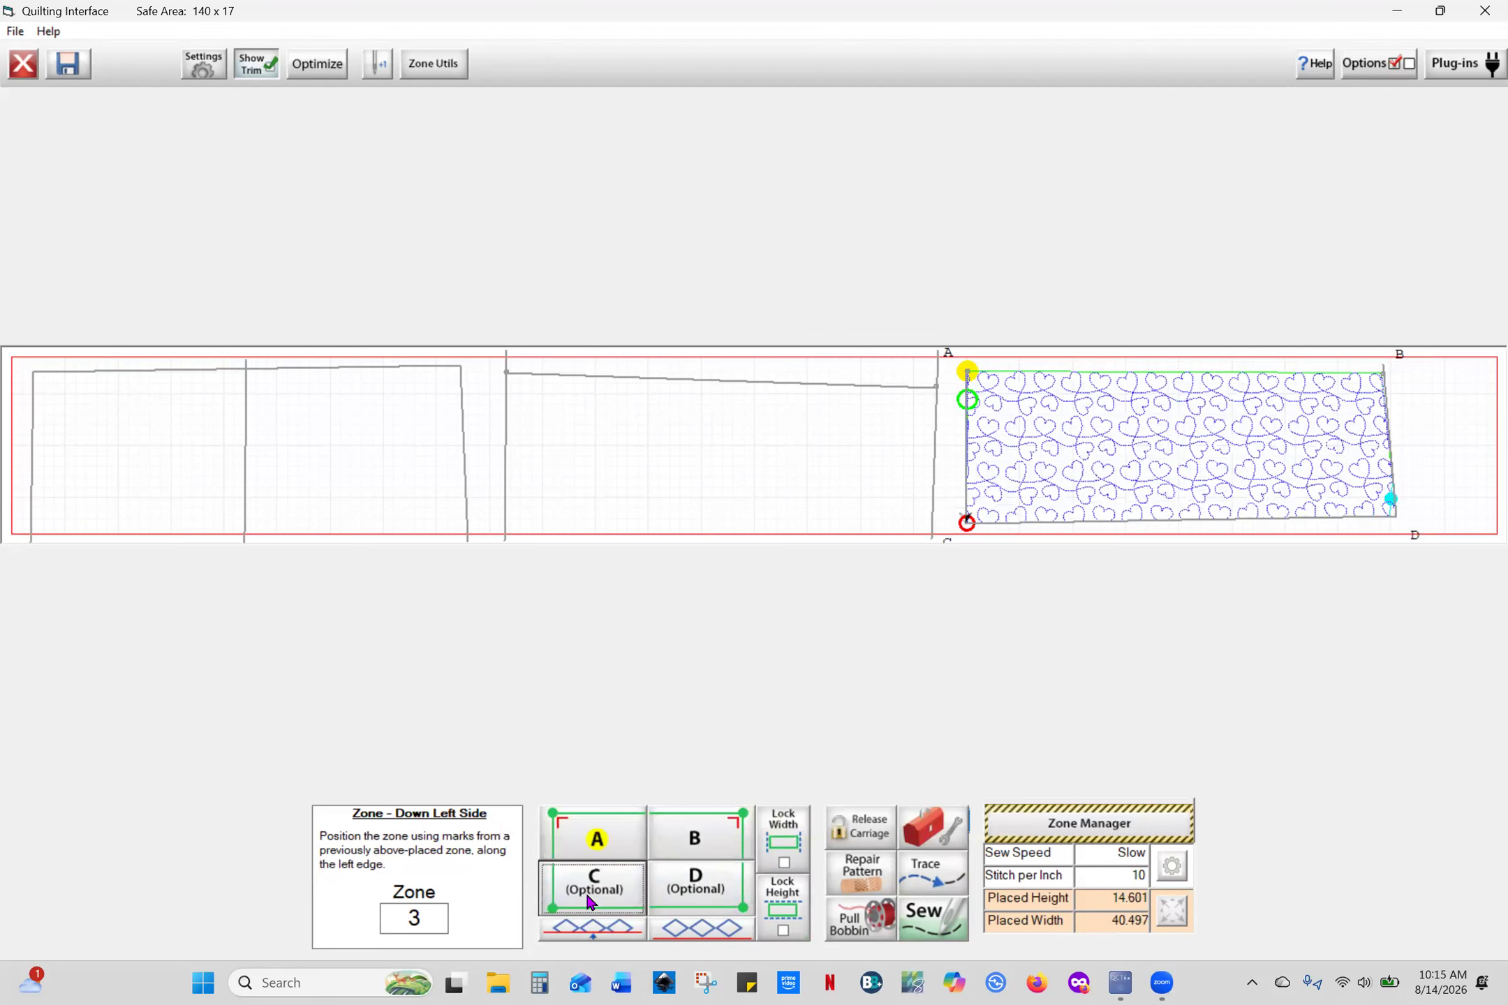